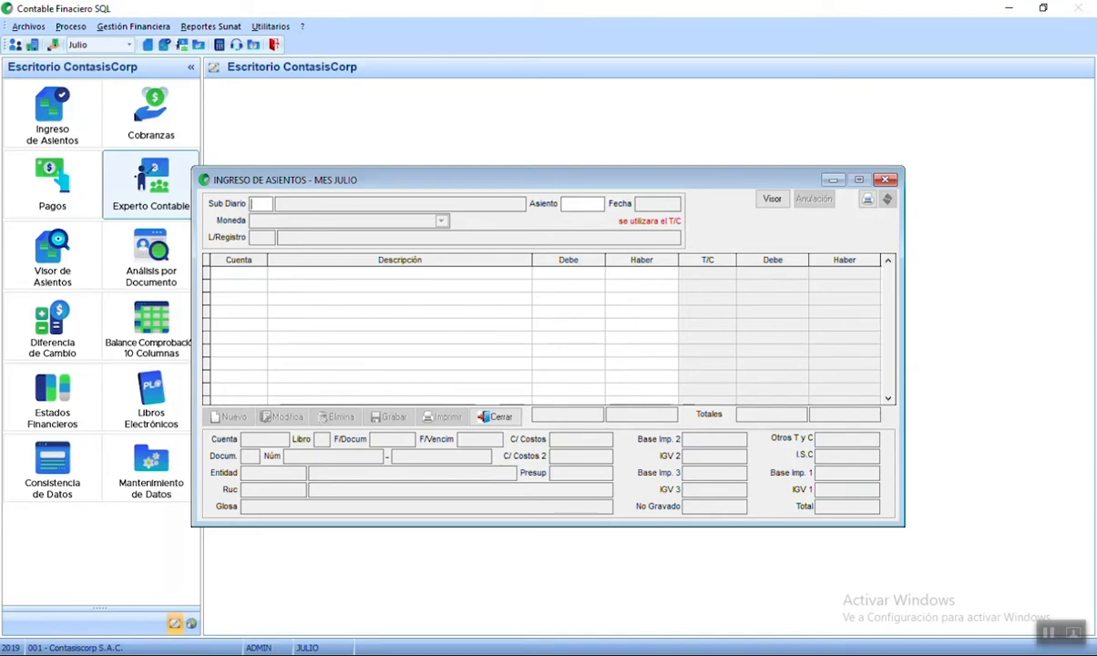
- Choose sub-journal 002 VENTAS E INGRESOS and accept entry number 11
{"action": "key", "text": "Return"}
{"action": "key", "text": "Down"}
{"action": "key", "text": "Down"}
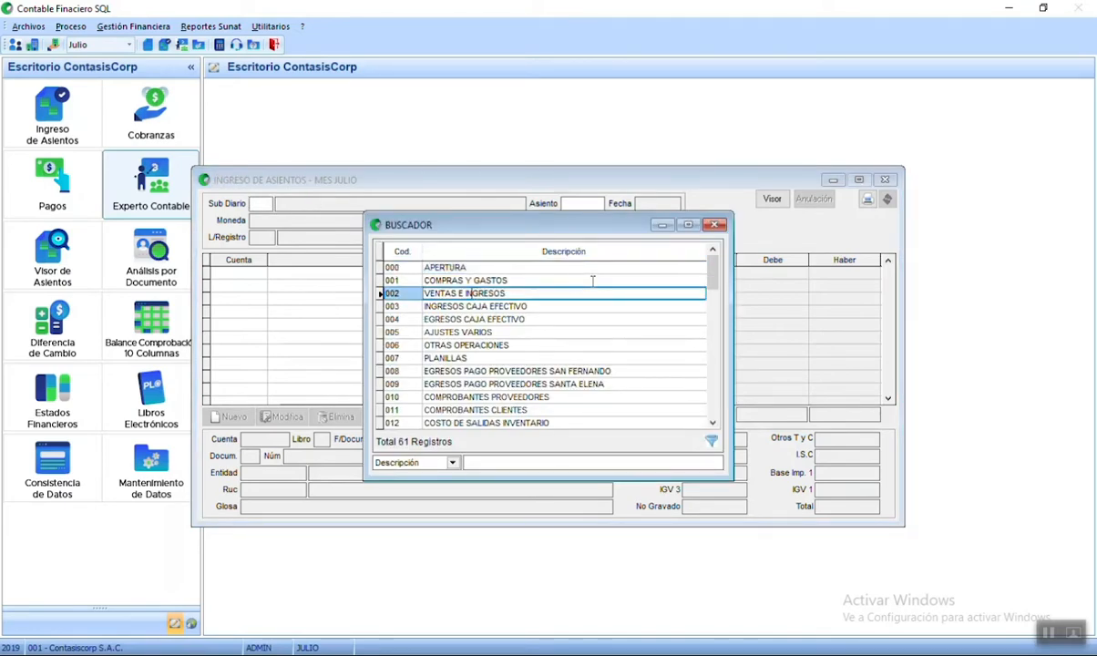
{"action": "key", "text": "Return"}
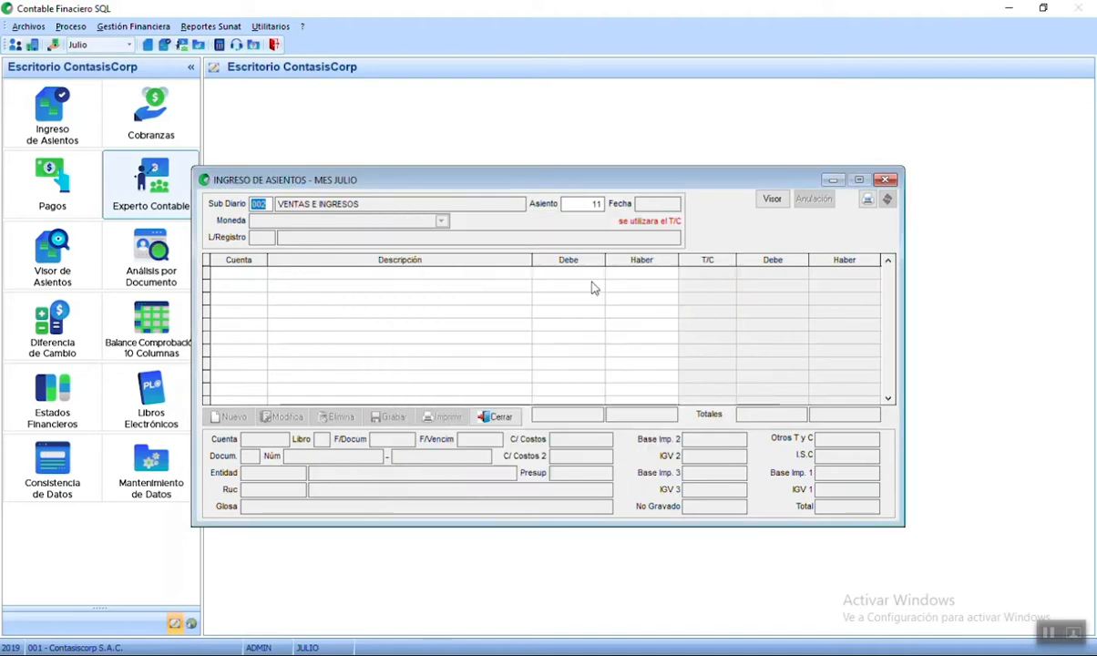
{"action": "left_click", "coordinate": [587, 204]}
{"action": "key", "text": "Return"}
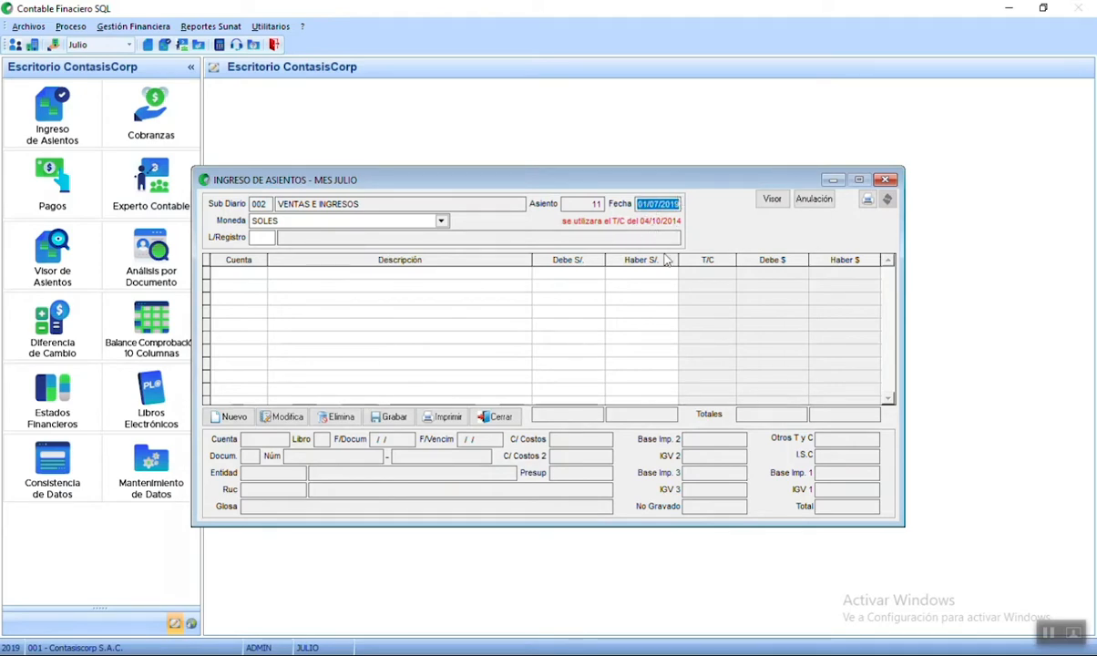
- Keep SOLES as currency, pick register 14 REGISTRO DE VENTAS E INGRESOS, and start a new line
{"action": "left_click", "coordinate": [302, 220]}
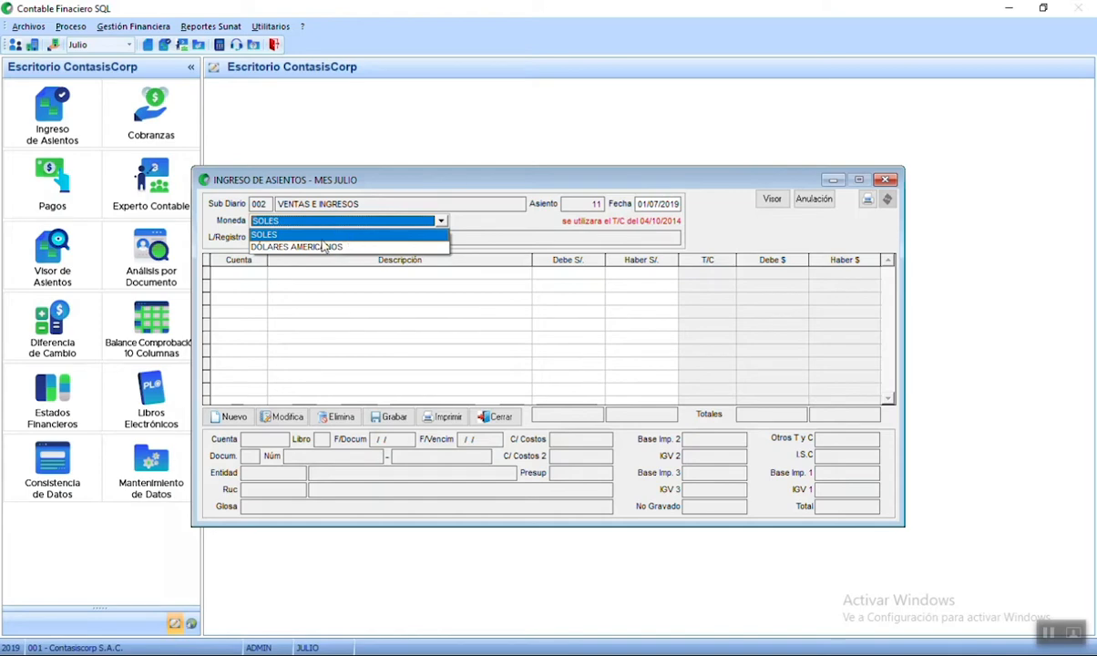
{"action": "left_click", "coordinate": [301, 220]}
{"action": "left_click", "coordinate": [301, 220]}
{"action": "left_click", "coordinate": [290, 234]}
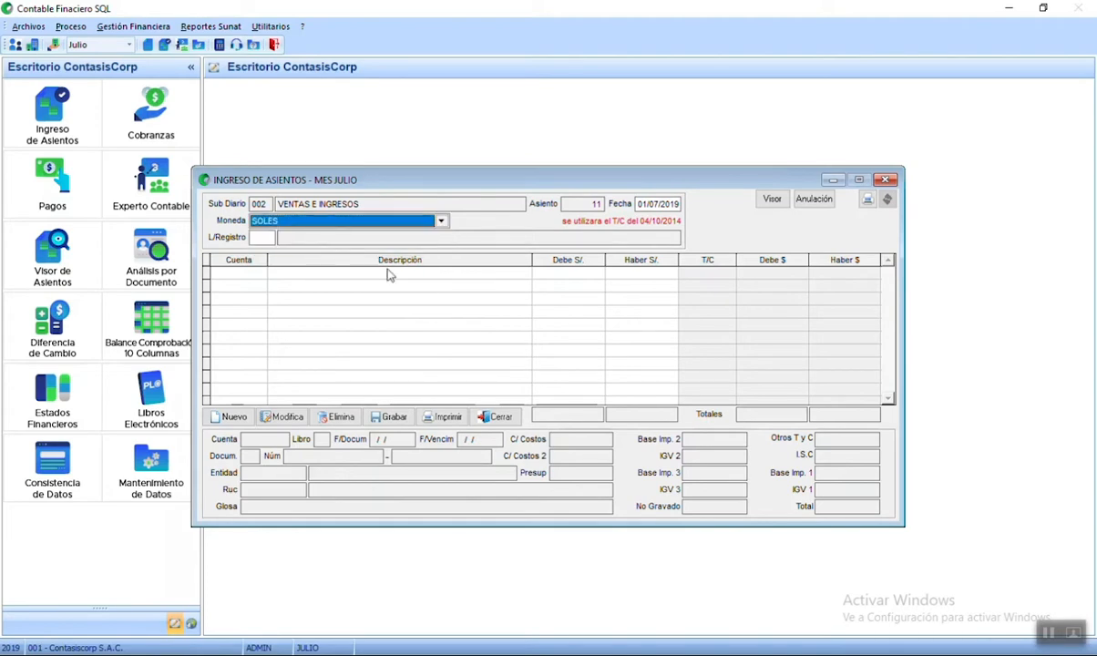
{"action": "left_click", "coordinate": [265, 238]}
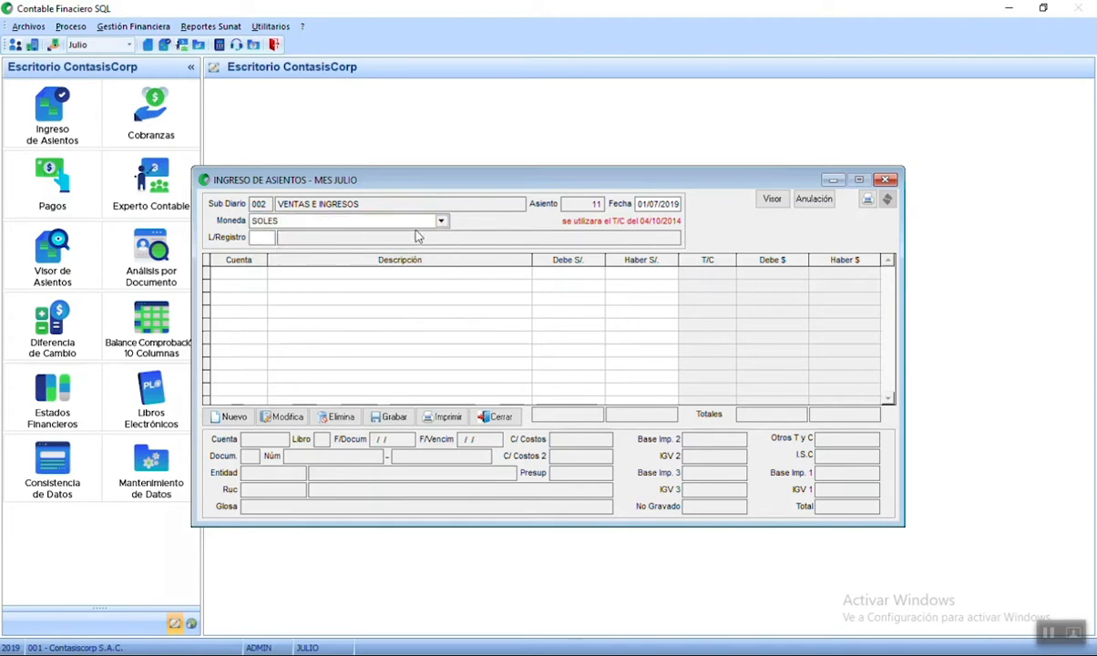
{"action": "key", "text": "Return"}
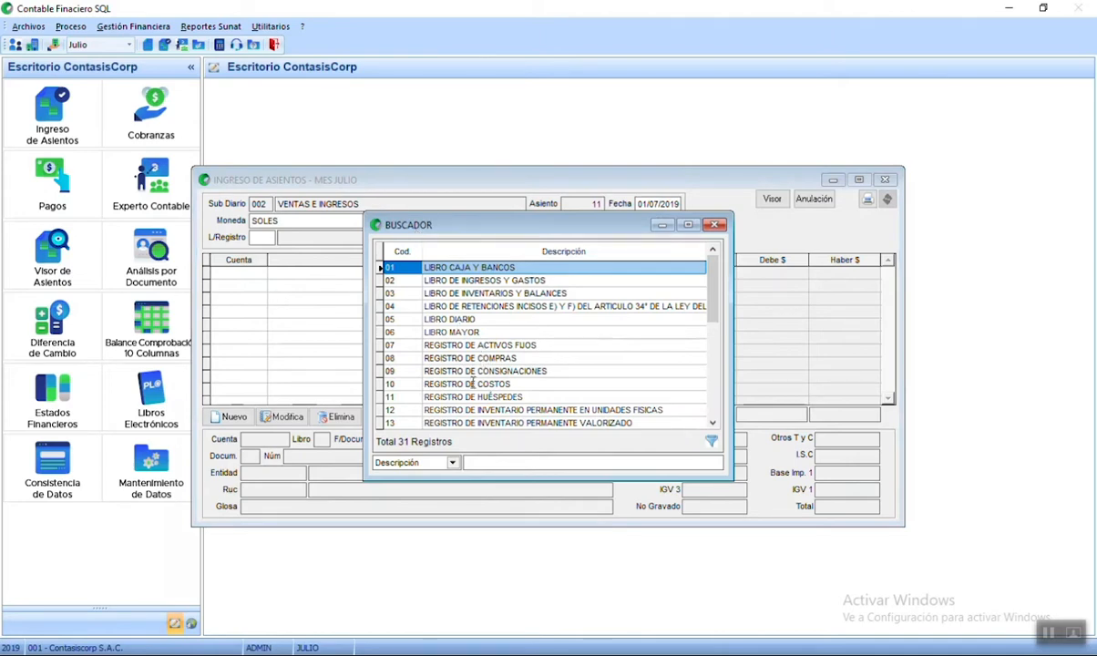
{"action": "scroll", "coordinate": [473, 374], "scroll_direction": "down", "scroll_amount": 3}
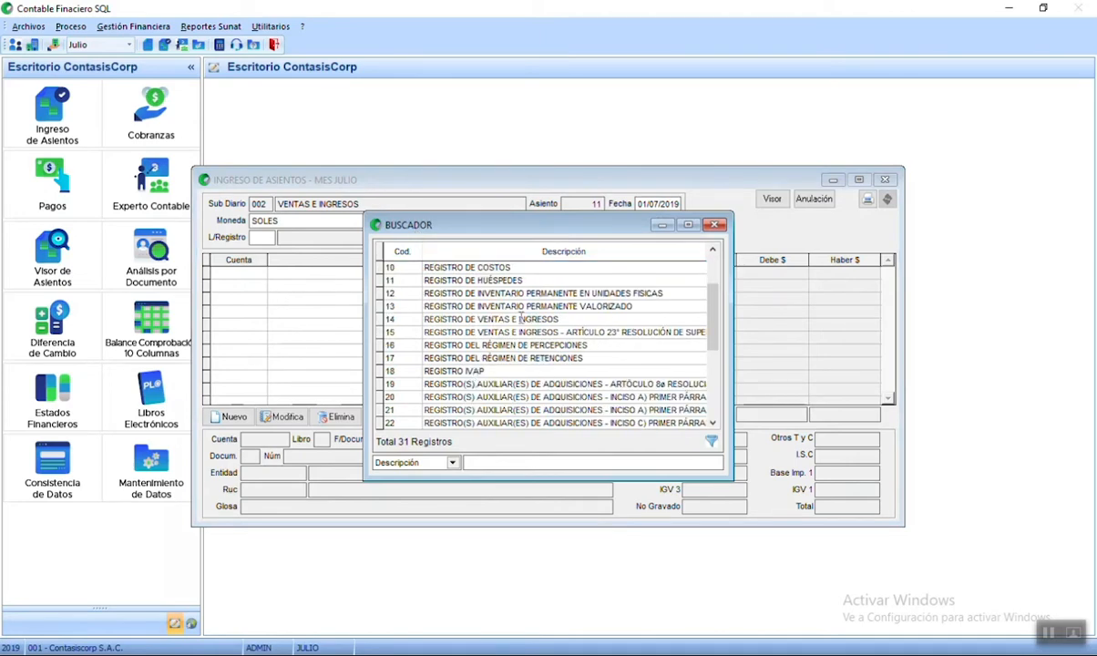
{"action": "left_click", "coordinate": [573, 320]}
{"action": "double_click", "coordinate": [573, 320]}
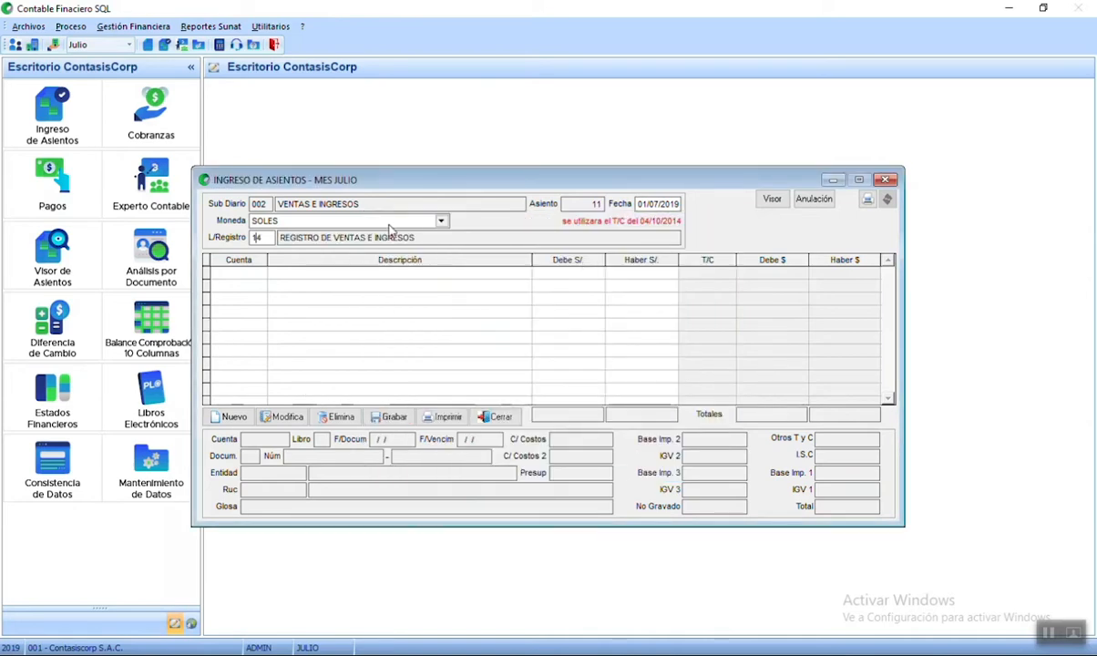
{"action": "left_click", "coordinate": [231, 417]}
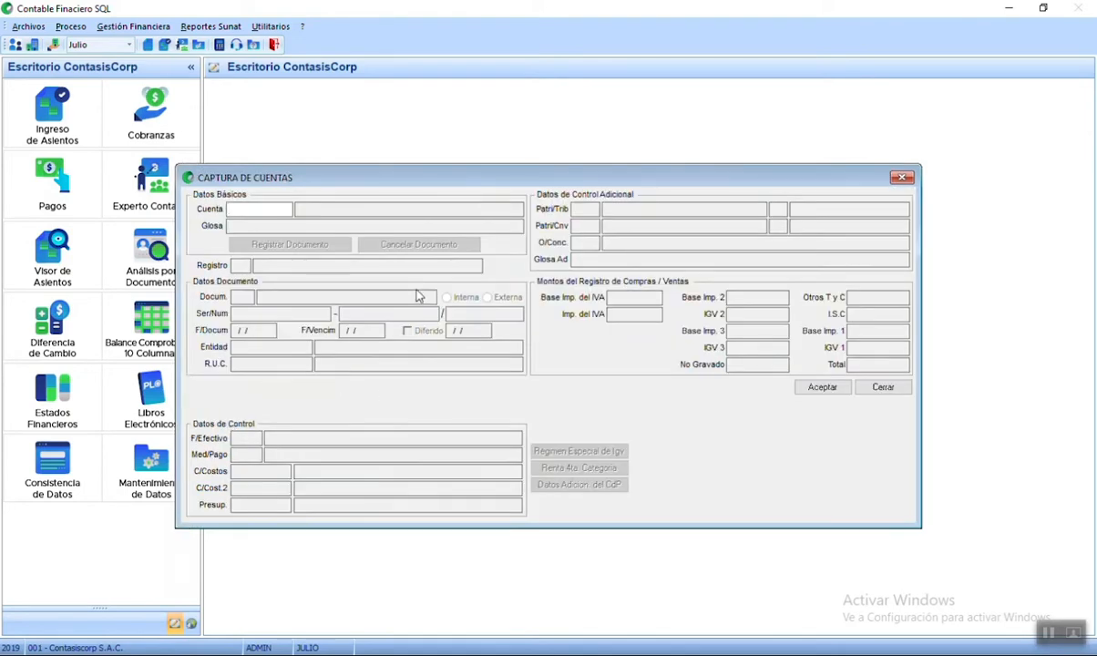
- Put account 1212 EMITIDAS EN CARTERA on the line with gloss 'FE F001-100 MALLA RASHEL - CONSTRUCTORA J&M SAC'
{"action": "type", "text": "12"}
{"action": "left_click", "coordinate": [527, 279]}
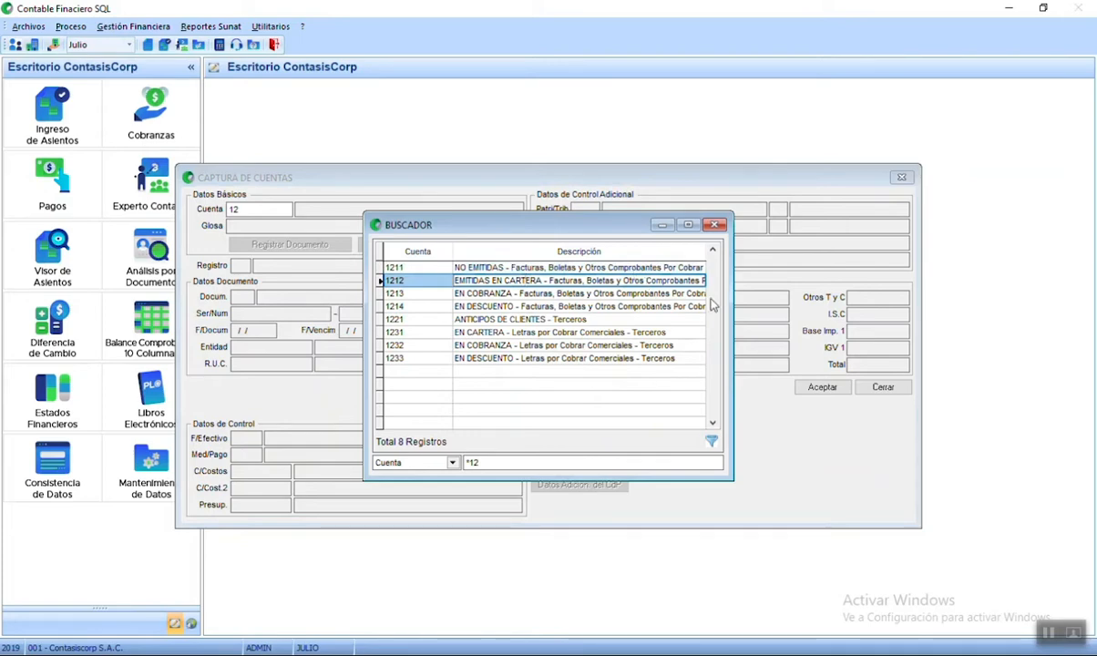
{"action": "key", "text": "Return"}
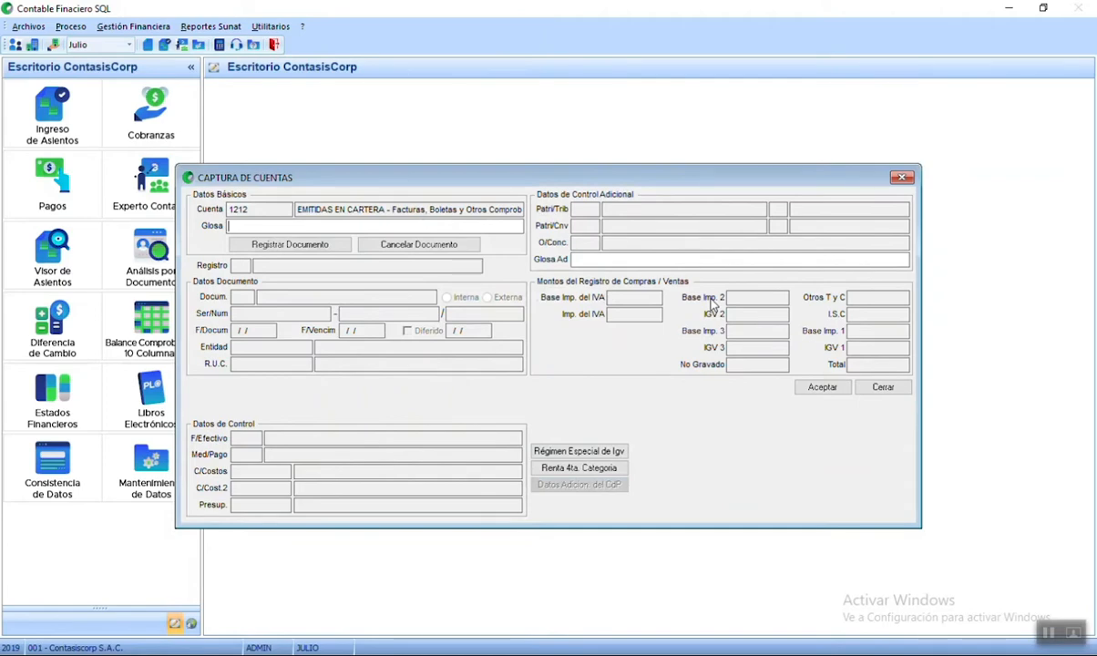
{"action": "type", "text": "FE F001-100"}
{"action": "type", "text": "MALLA"}
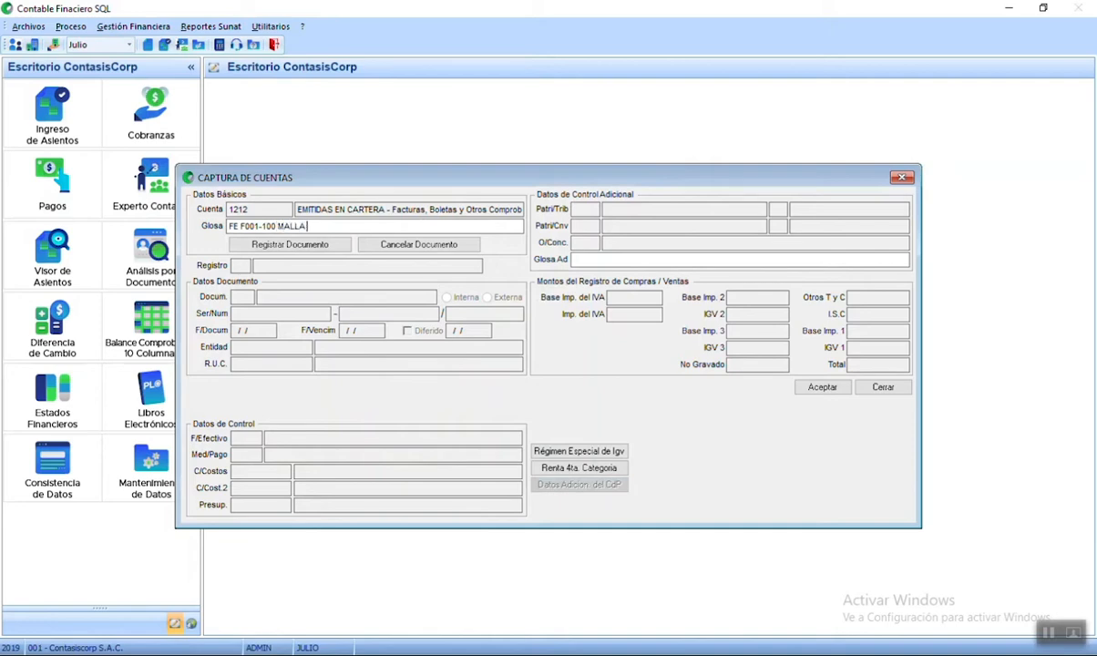
{"action": "type", "text": " RASHEL - CONSTRUCTORA"}
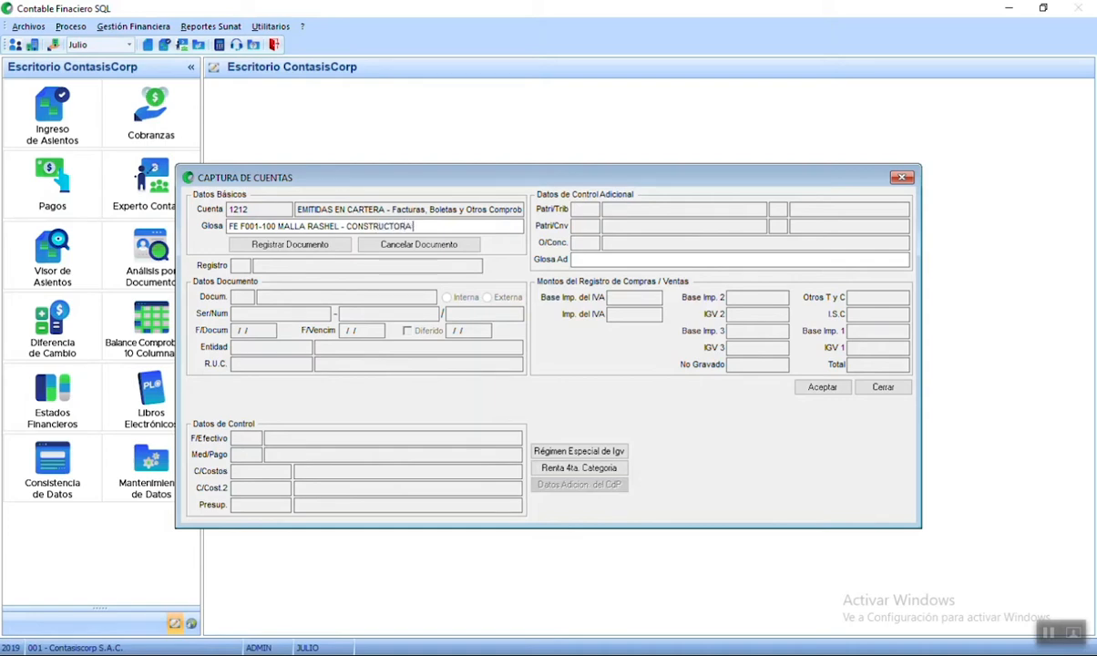
{"action": "type", "text": " J&M SAC"}
{"action": "key", "text": "Tab"}
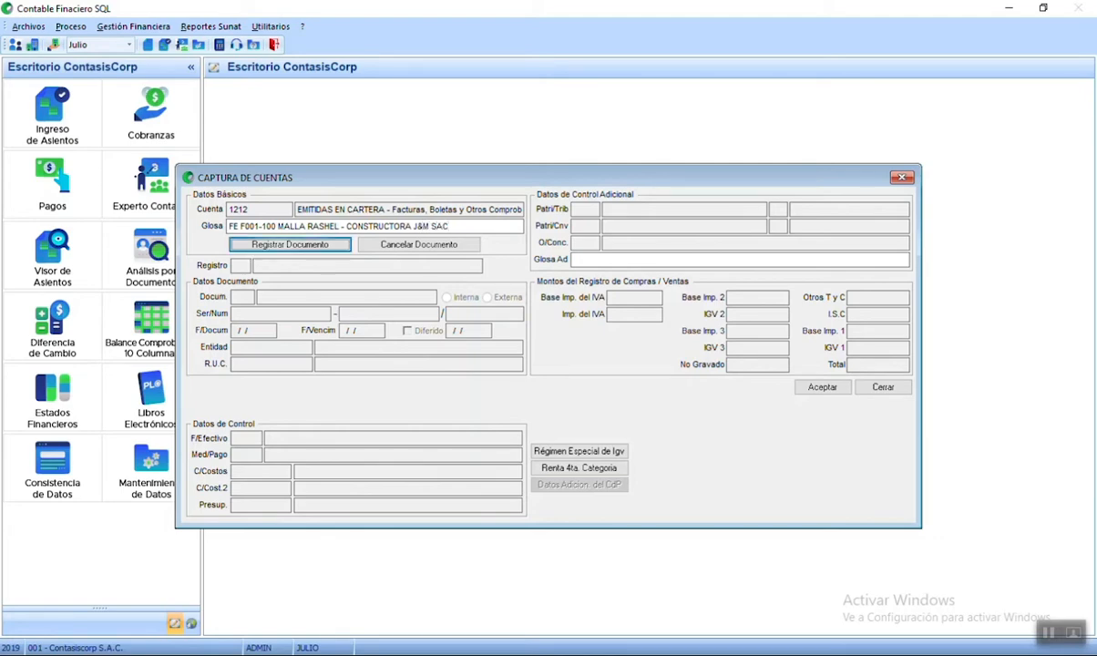
- Register document type 01 FACTURA, series F001, number 100, with 01/07/2019 dates
{"action": "key", "text": "Return"}
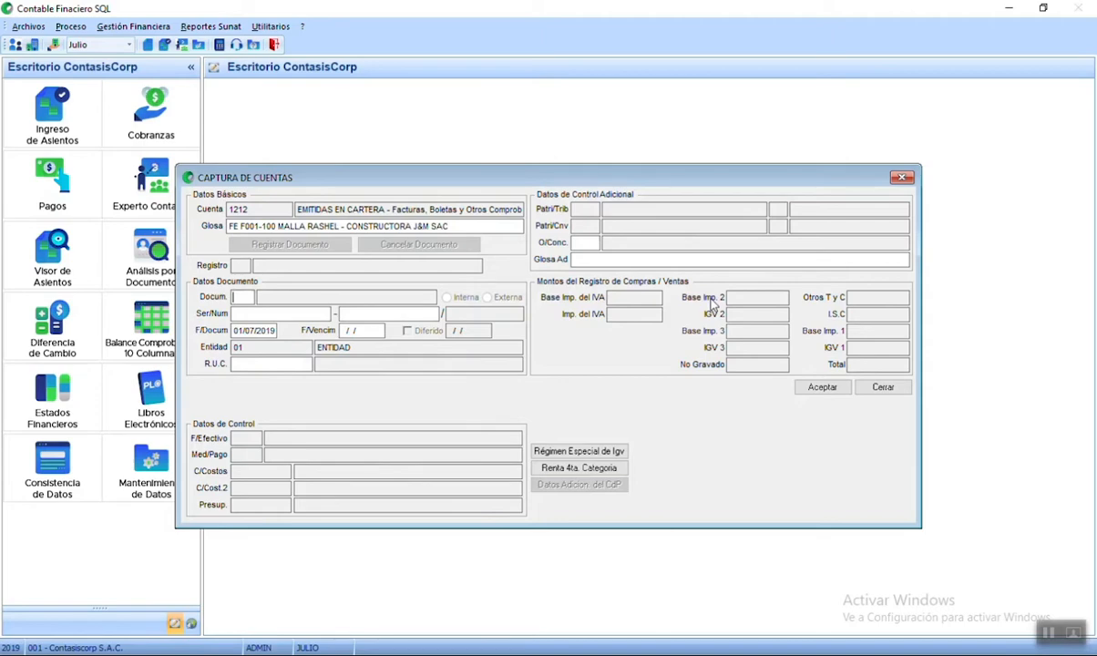
{"action": "type", "text": "01"}
{"action": "key", "text": "Return"}
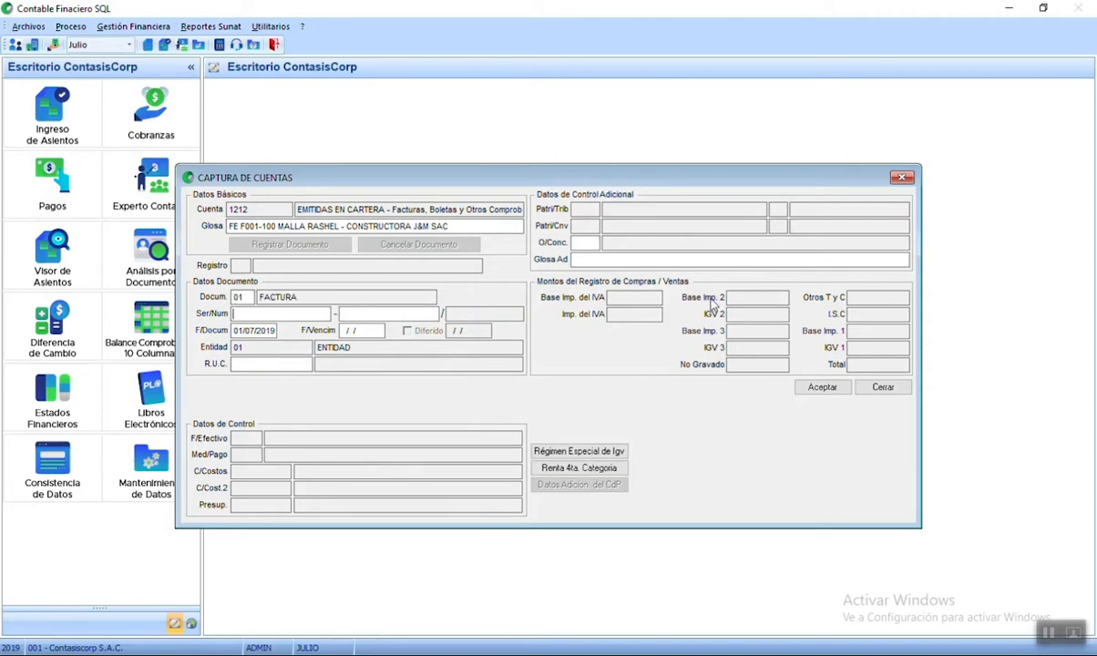
{"action": "type", "text": "F001"}
{"action": "key", "text": "Return"}
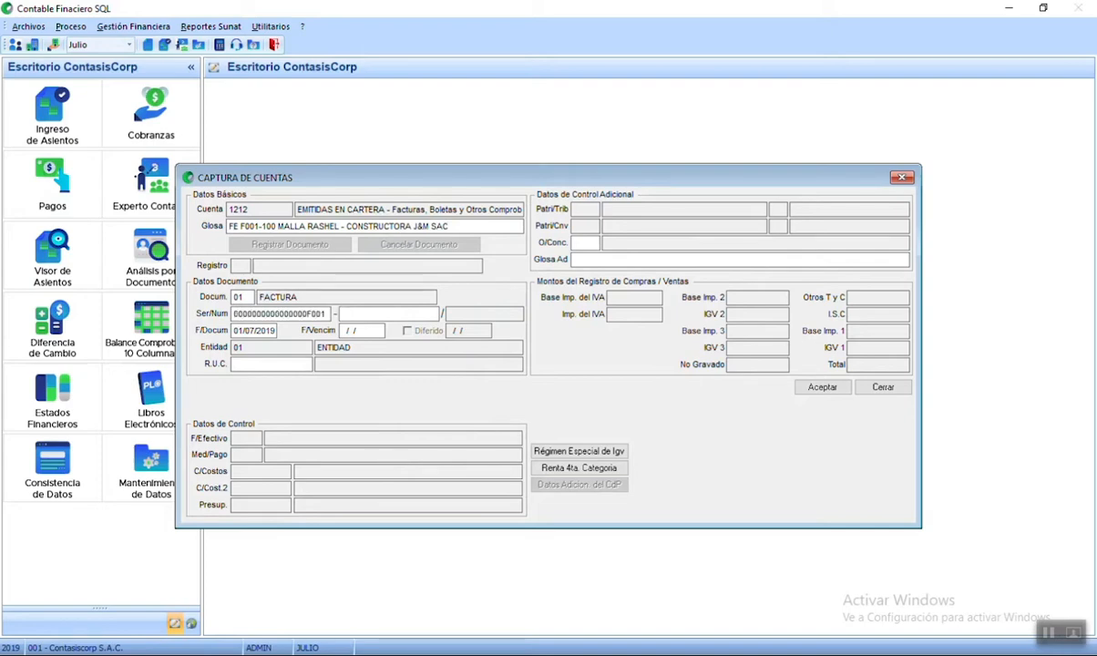
{"action": "type", "text": "100"}
{"action": "key", "text": "Return"}
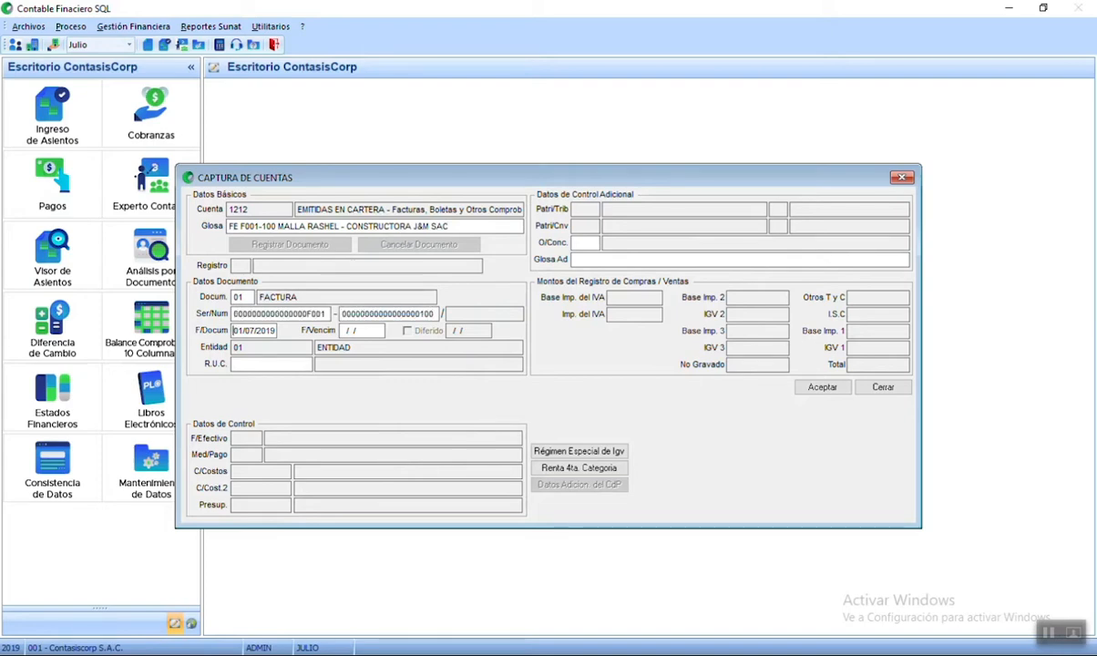
{"action": "key", "text": "Return"}
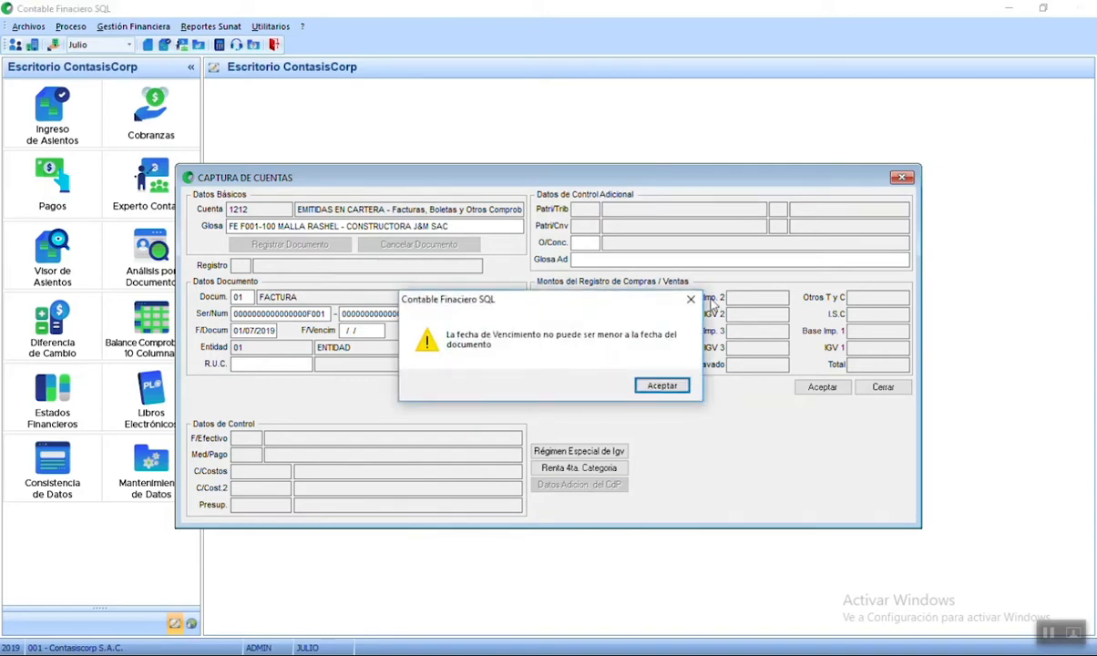
{"action": "key", "text": "Return"}
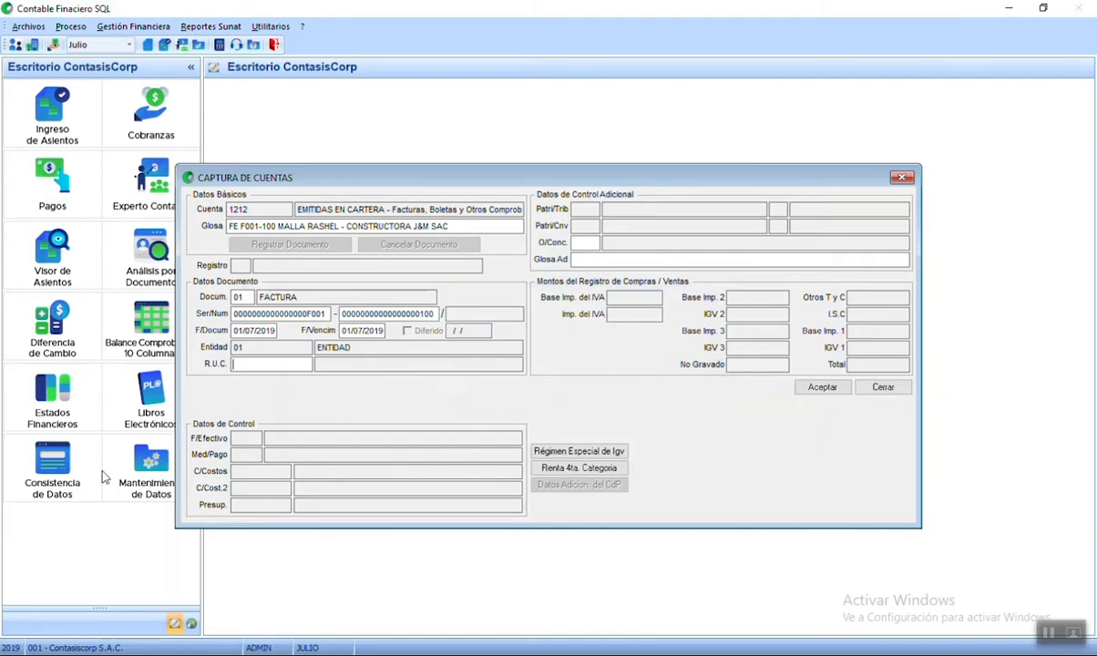
- Enter the customer's R.U.C. and change the gloss ending to CONTASIS SAC
{"action": "left_click", "coordinate": [371, 334]}
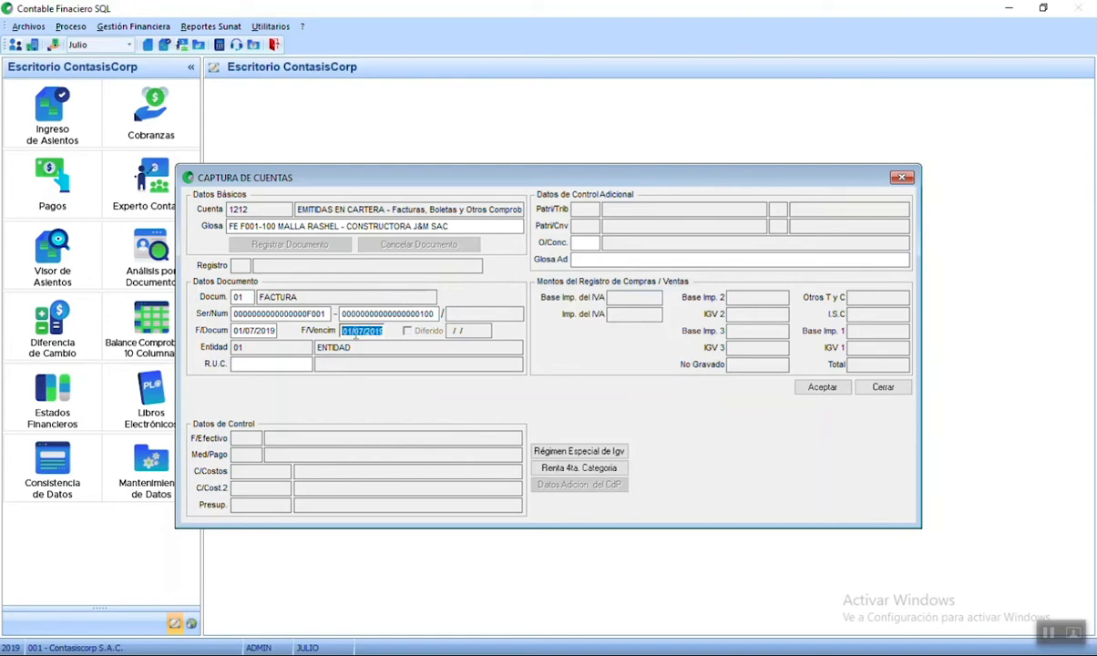
{"action": "left_click", "coordinate": [273, 364]}
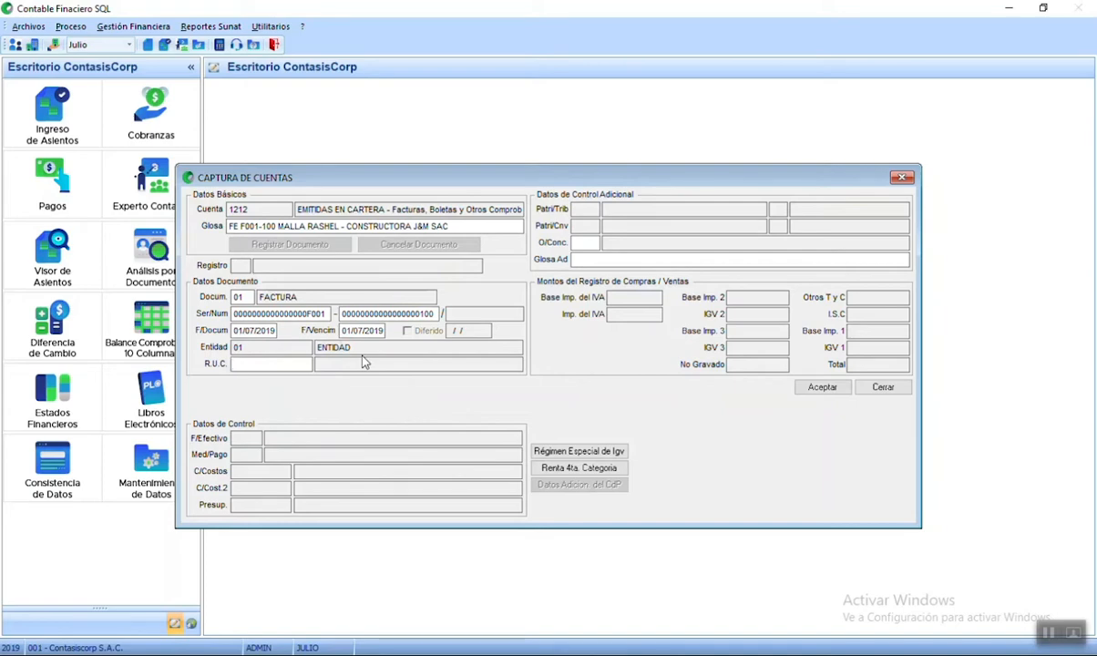
{"action": "key", "text": "Return"}
{"action": "left_click_drag", "start_coordinate": [450, 226], "coordinate": [346, 226]}
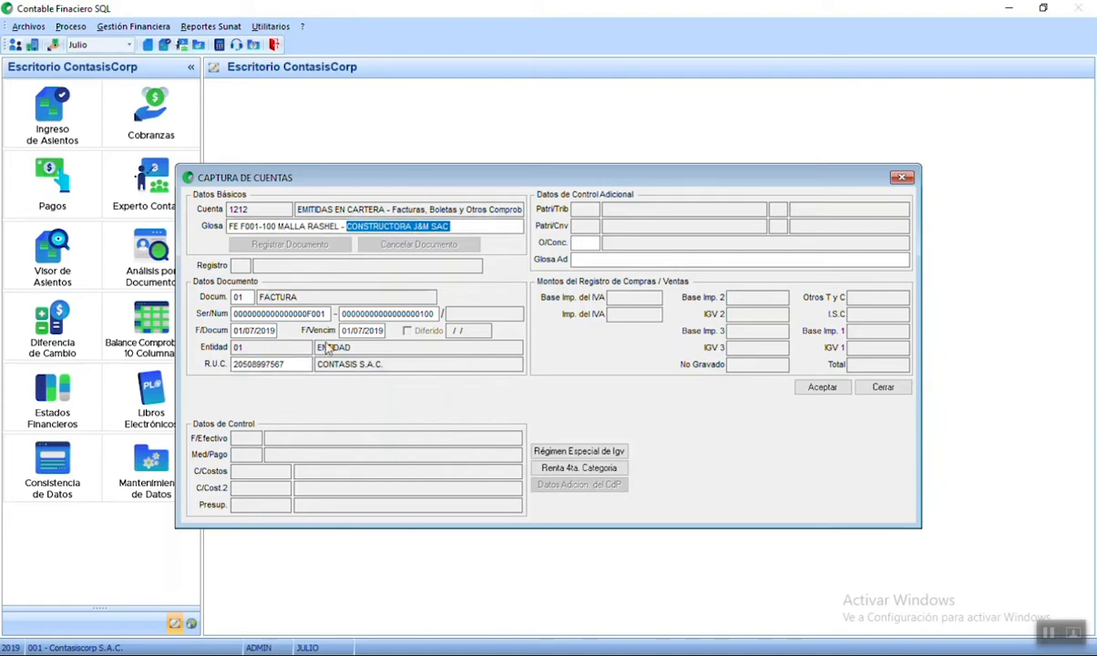
{"action": "type", "text": "CONTAS"}
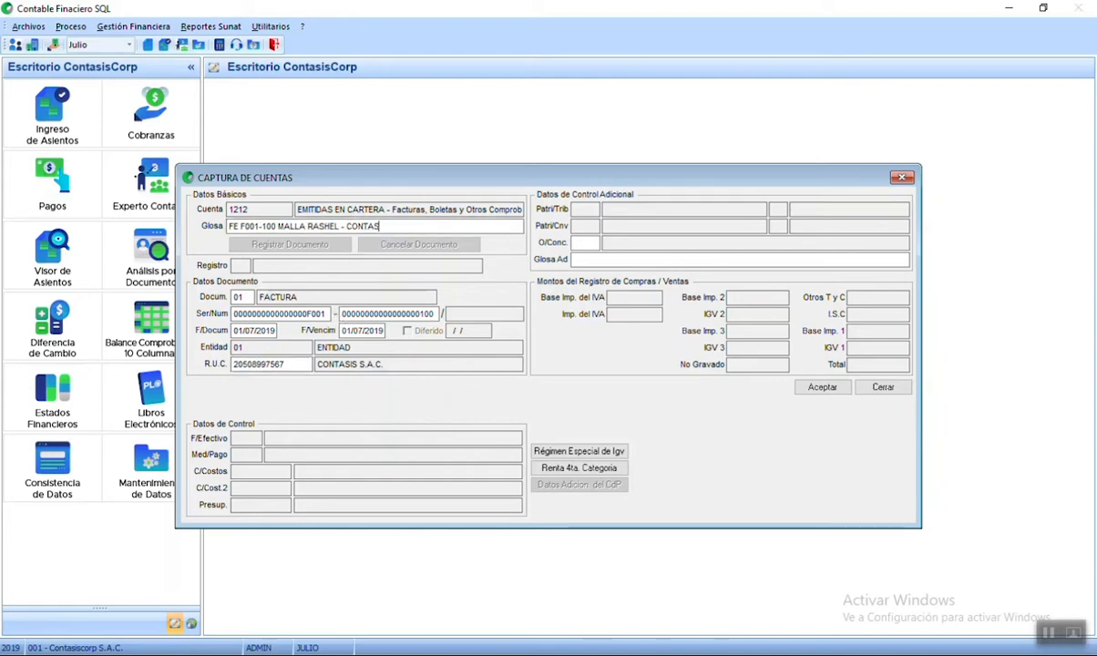
{"action": "type", "text": "IS SAC"}
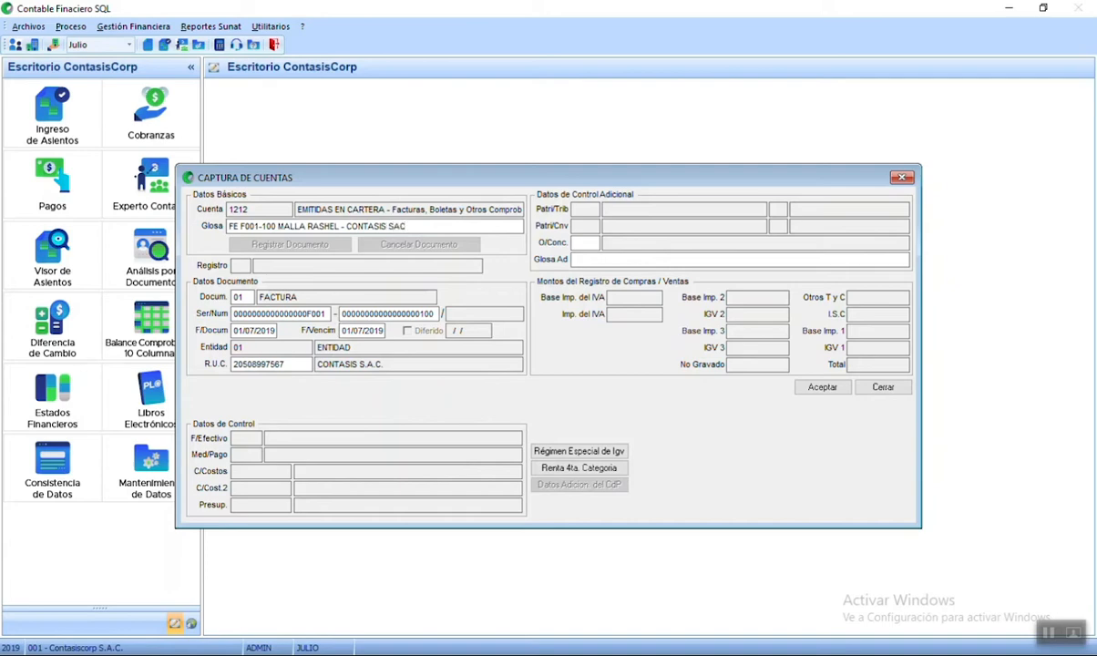
{"action": "left_click_drag", "start_coordinate": [293, 365], "coordinate": [243, 369]}
{"action": "left_click", "coordinate": [298, 363]}
- Debit 5,000.00 to account 1212
{"action": "key", "text": "Return"}
{"action": "key", "text": "Return"}
{"action": "key", "text": "Return"}
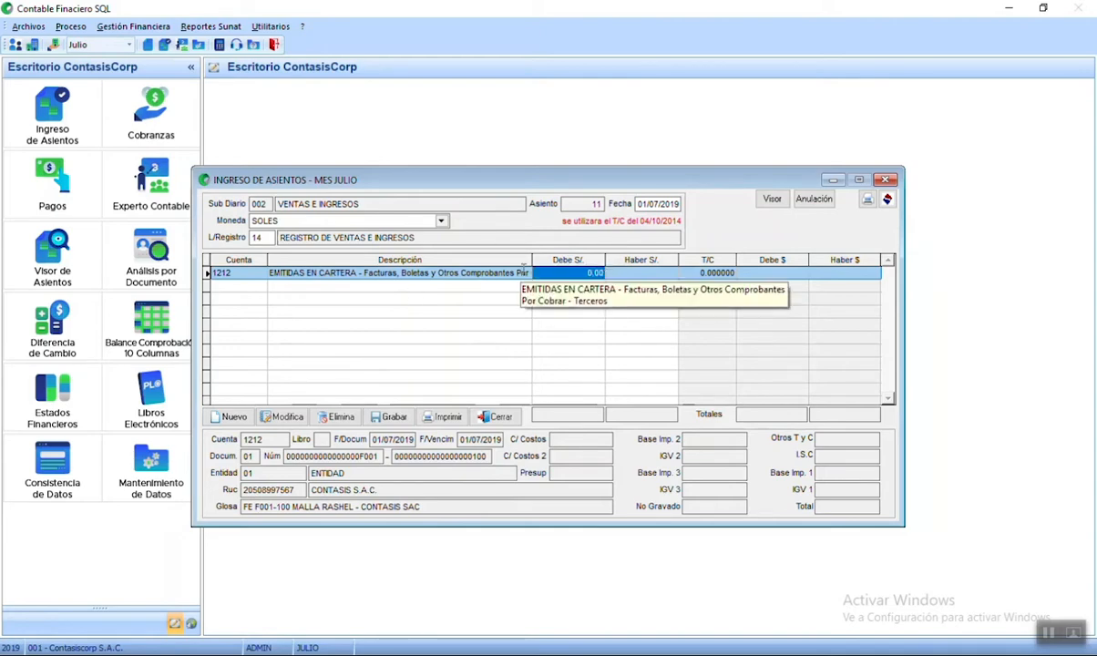
{"action": "type", "text": "5000"}
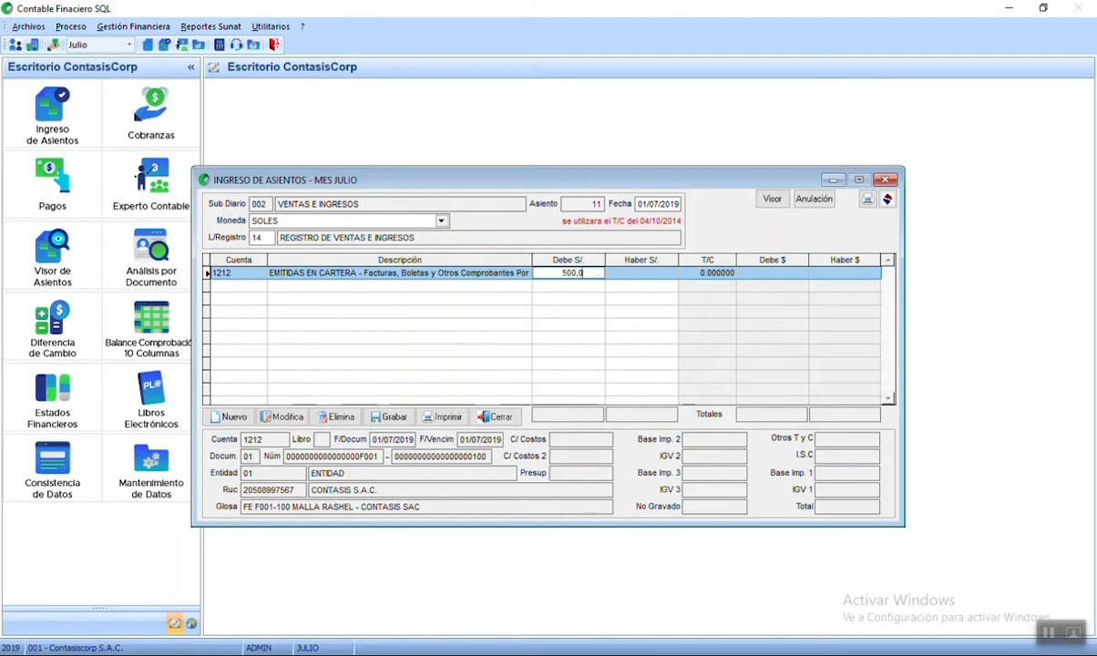
{"action": "key", "text": "Return"}
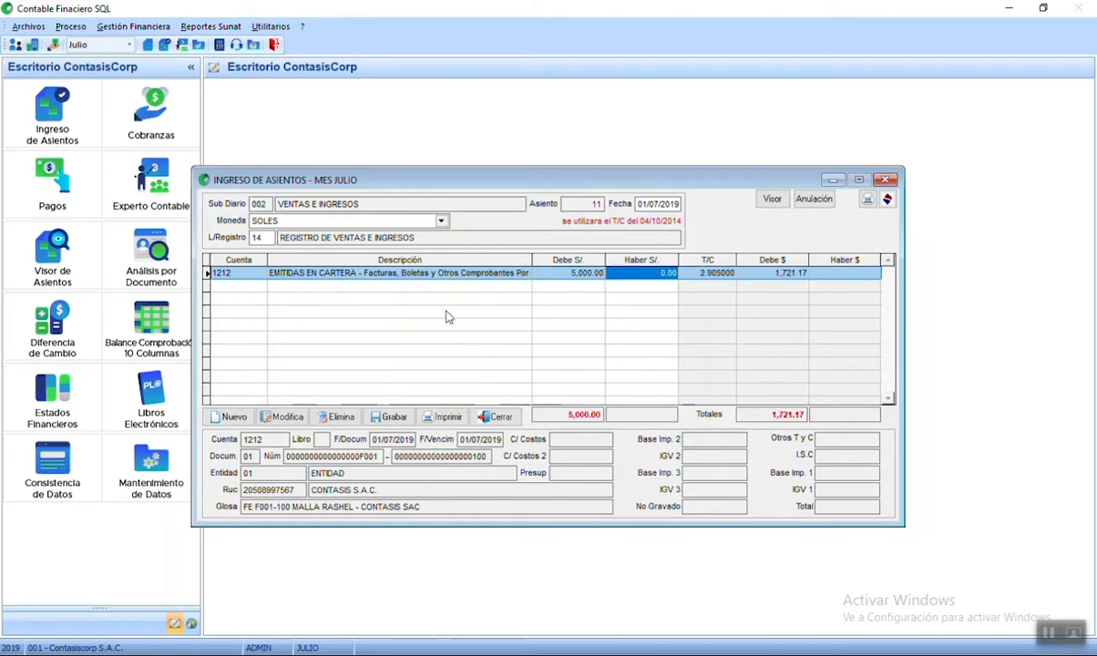
- Add IGV line 401111 from a 5,000.00 total, giving 4,237.29 base and 762.71 IGV
{"action": "left_click", "coordinate": [229, 418]}
{"action": "type", "text": "401"}
{"action": "key", "text": "Return"}
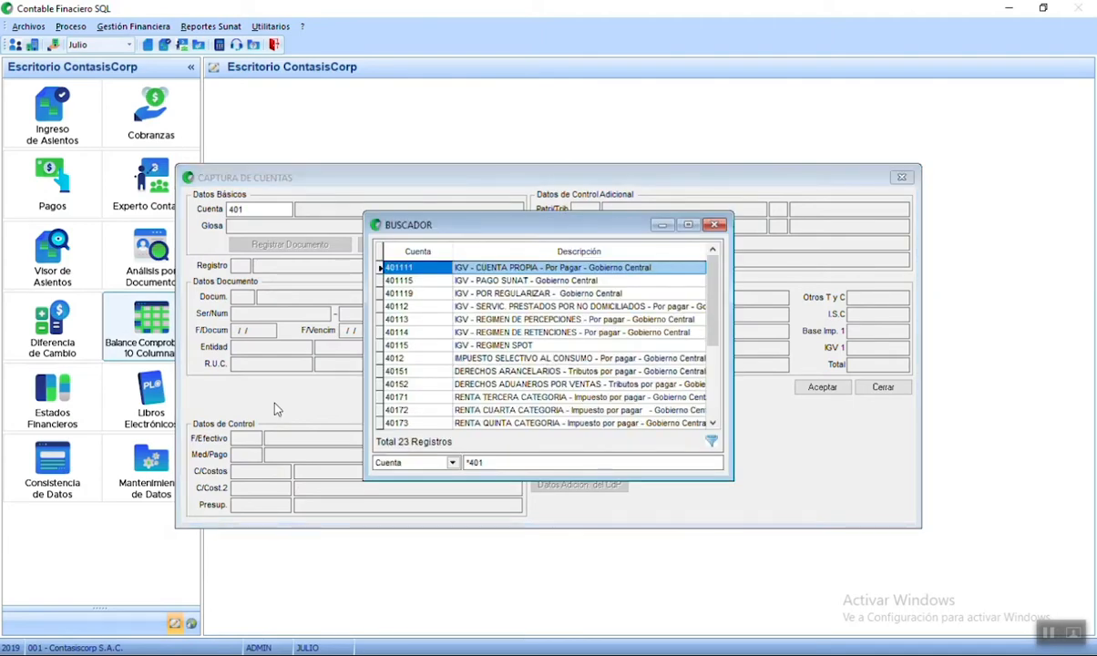
{"action": "key", "text": "Return"}
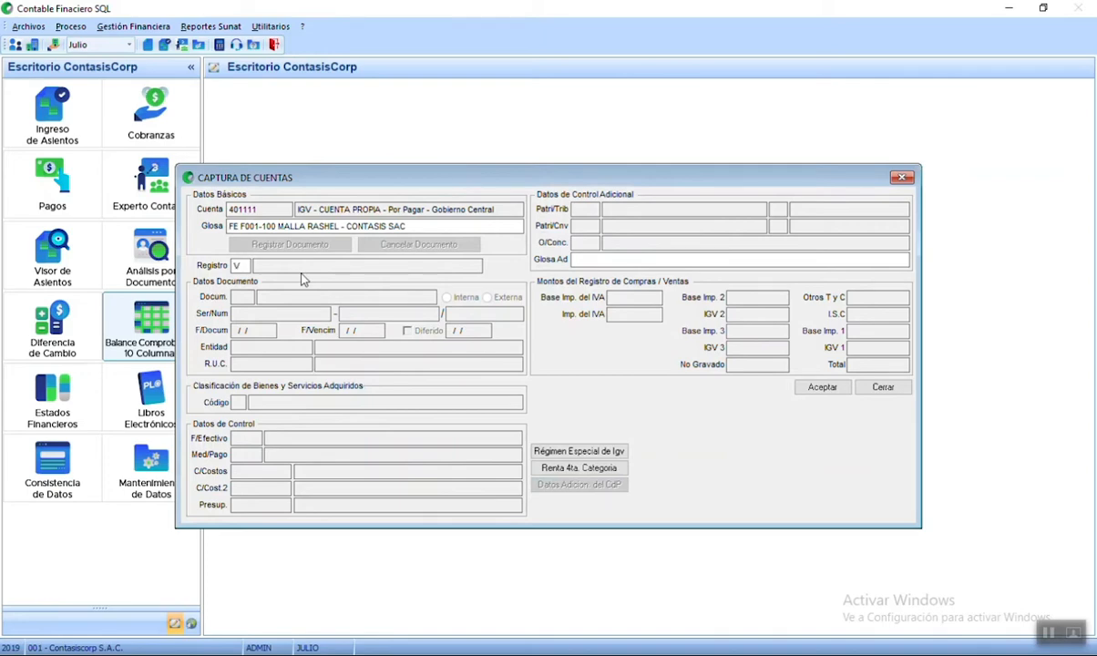
{"action": "key", "text": "Return"}
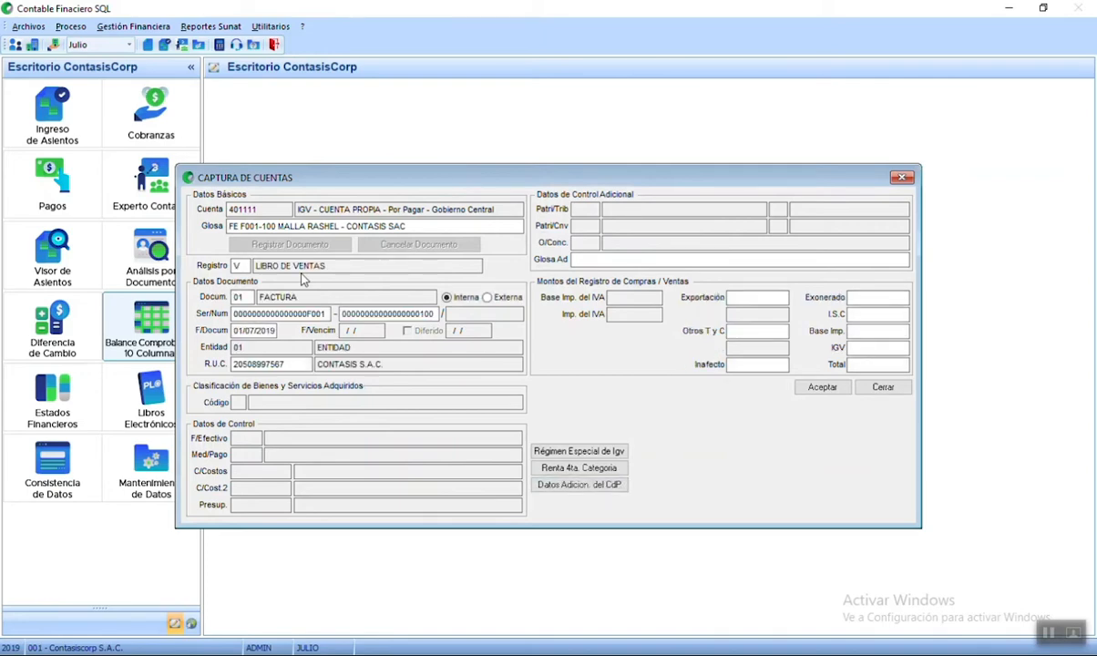
{"action": "key", "text": "Return"}
{"action": "key", "text": "Return"}
{"action": "key", "text": "Return"}
{"action": "key", "text": "Return"}
{"action": "key", "text": "Return"}
{"action": "key", "text": "Return"}
{"action": "type", "text": "5000"}
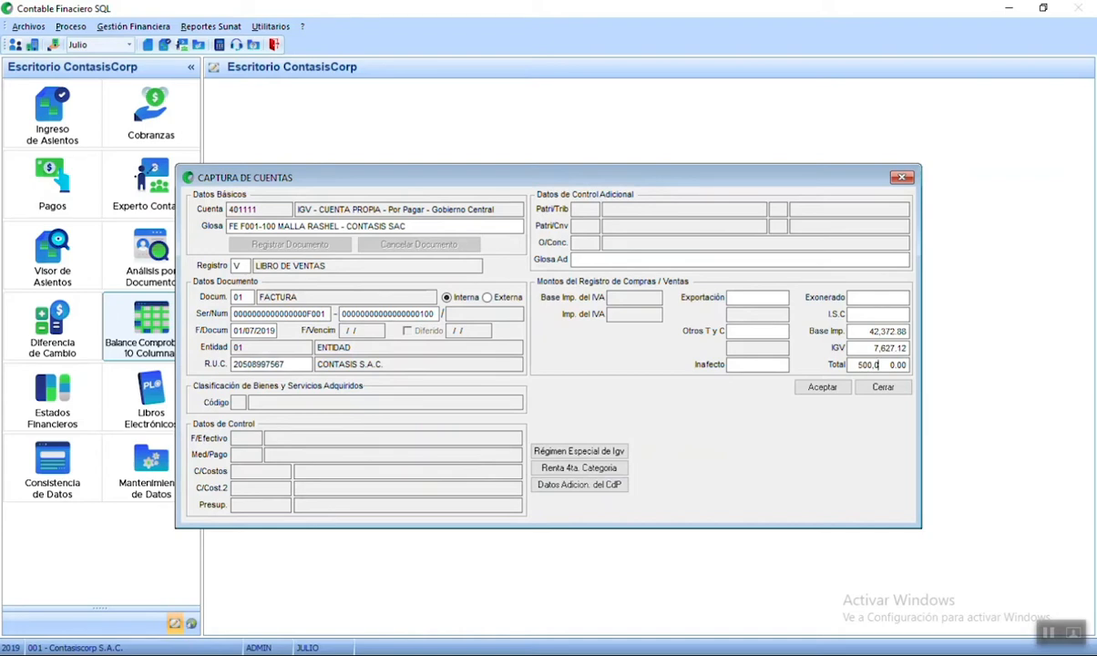
{"action": "key", "text": "Return"}
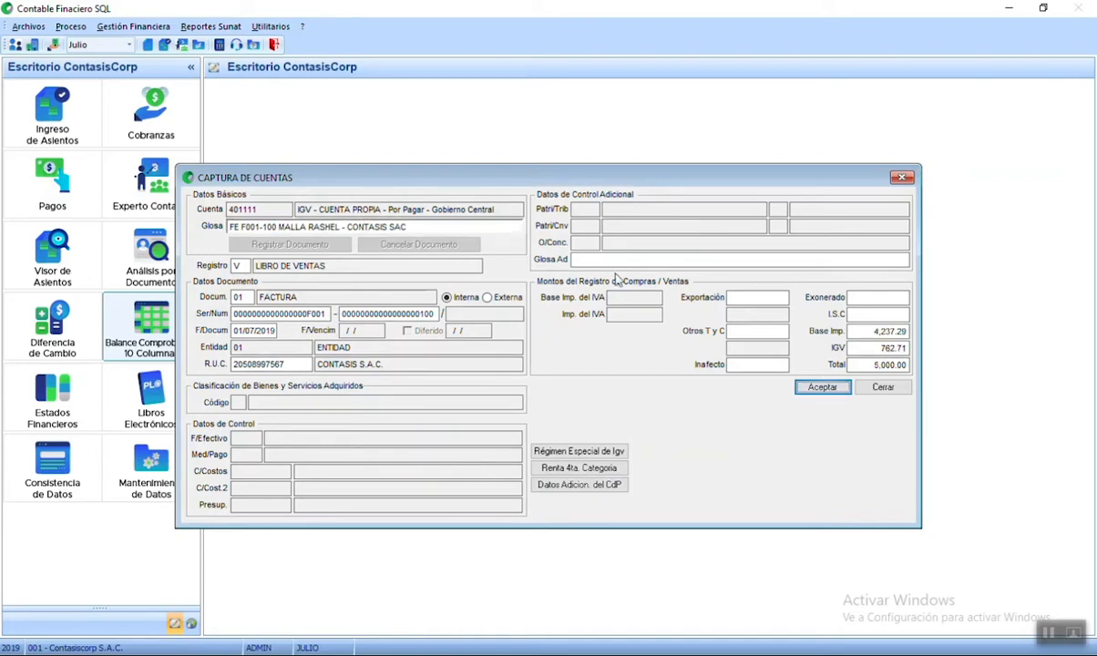
{"action": "left_click", "coordinate": [823, 387]}
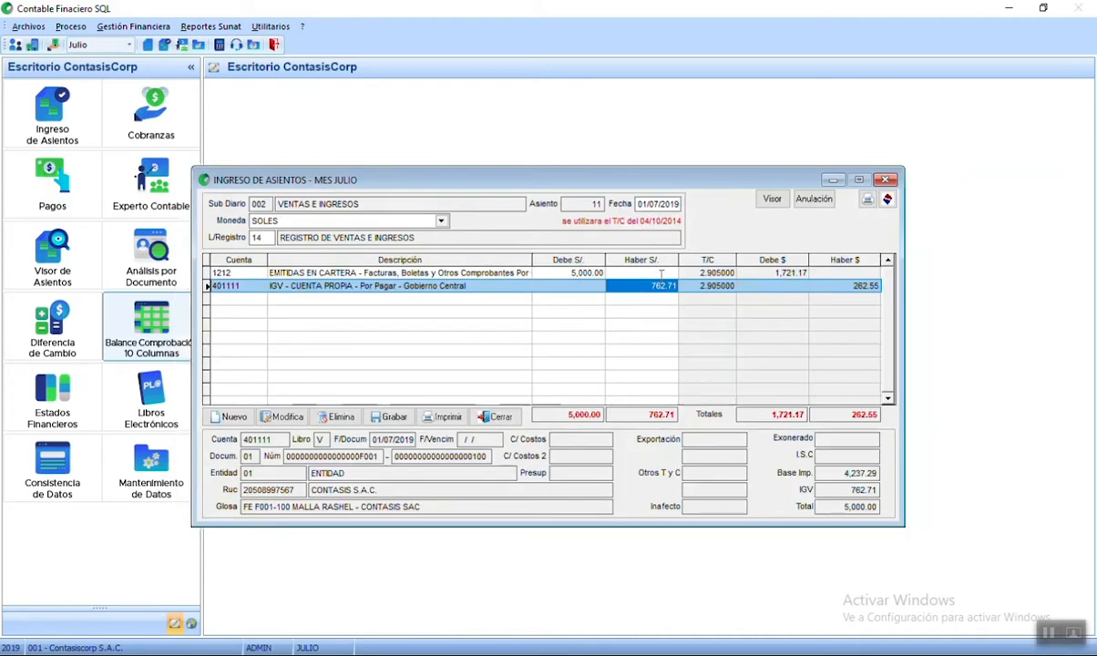
- Mark the IGV line for detracción with code 01201 and operation type 01
{"action": "left_click_drag", "start_coordinate": [642, 286], "coordinate": [670, 293]}
{"action": "left_click", "coordinate": [286, 417]}
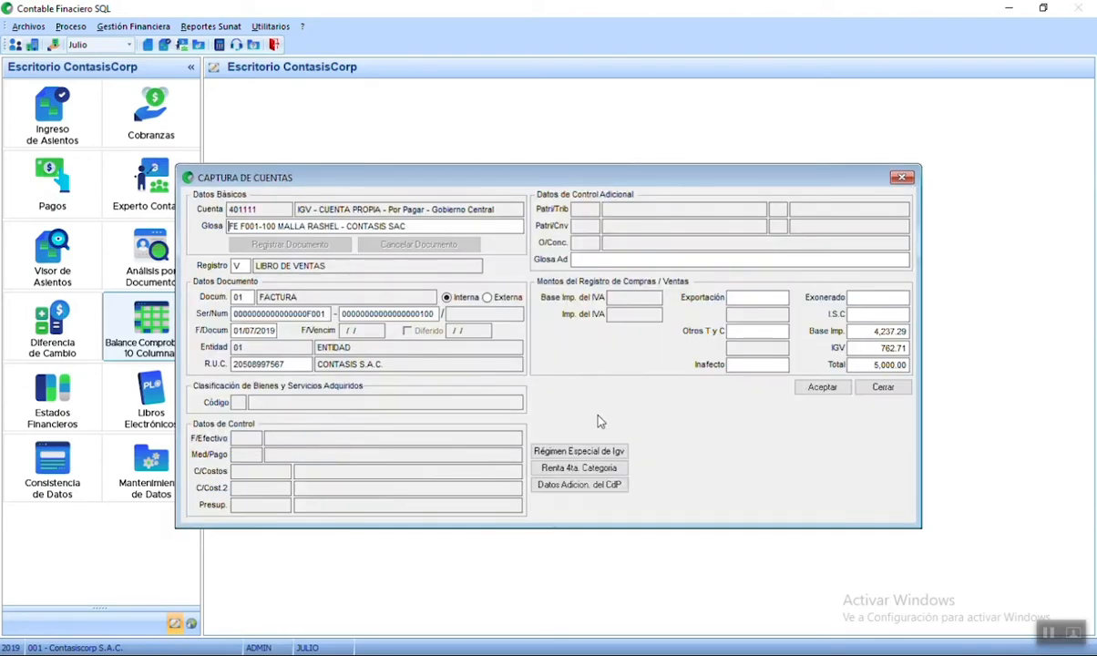
{"action": "left_click", "coordinate": [579, 451]}
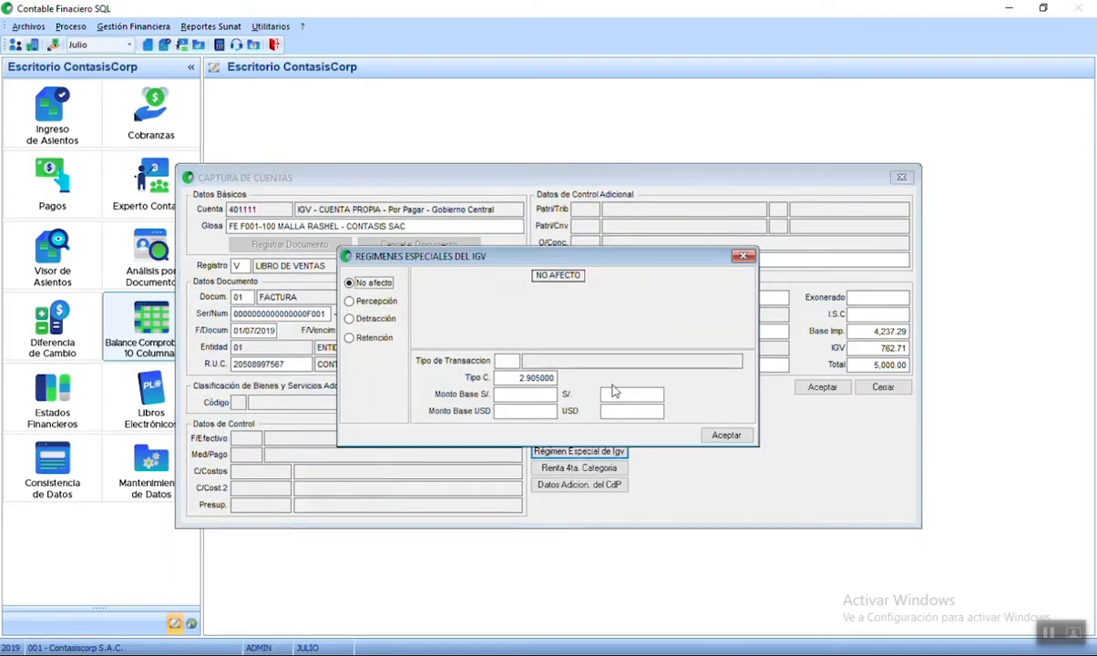
{"action": "left_click", "coordinate": [369, 319]}
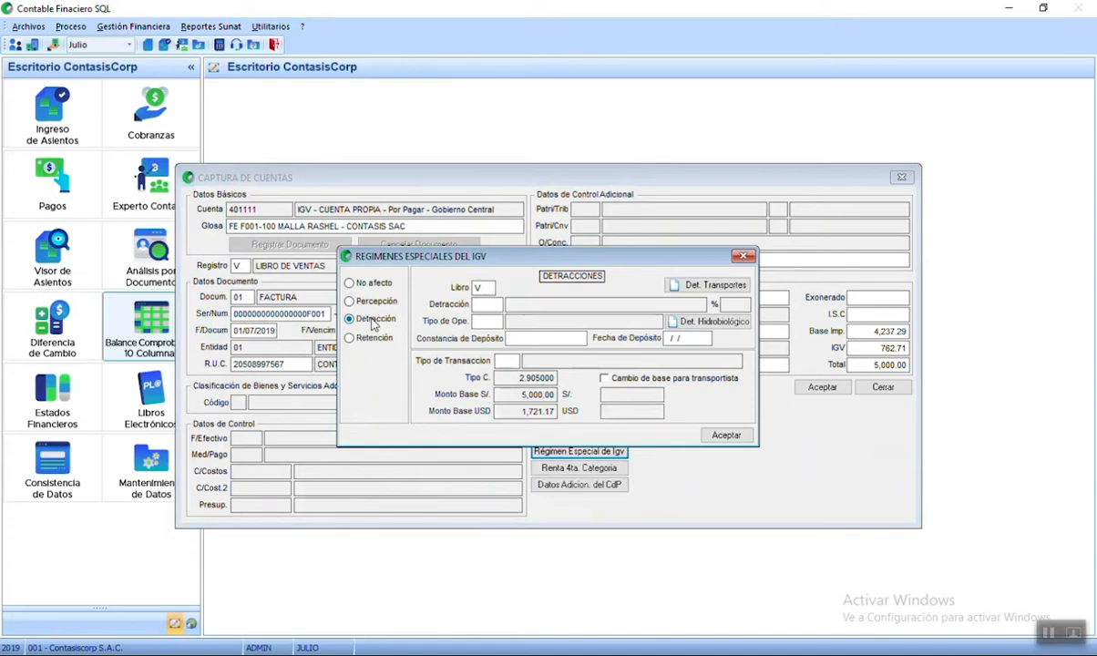
{"action": "left_click", "coordinate": [492, 304]}
{"action": "key", "text": "F1"}
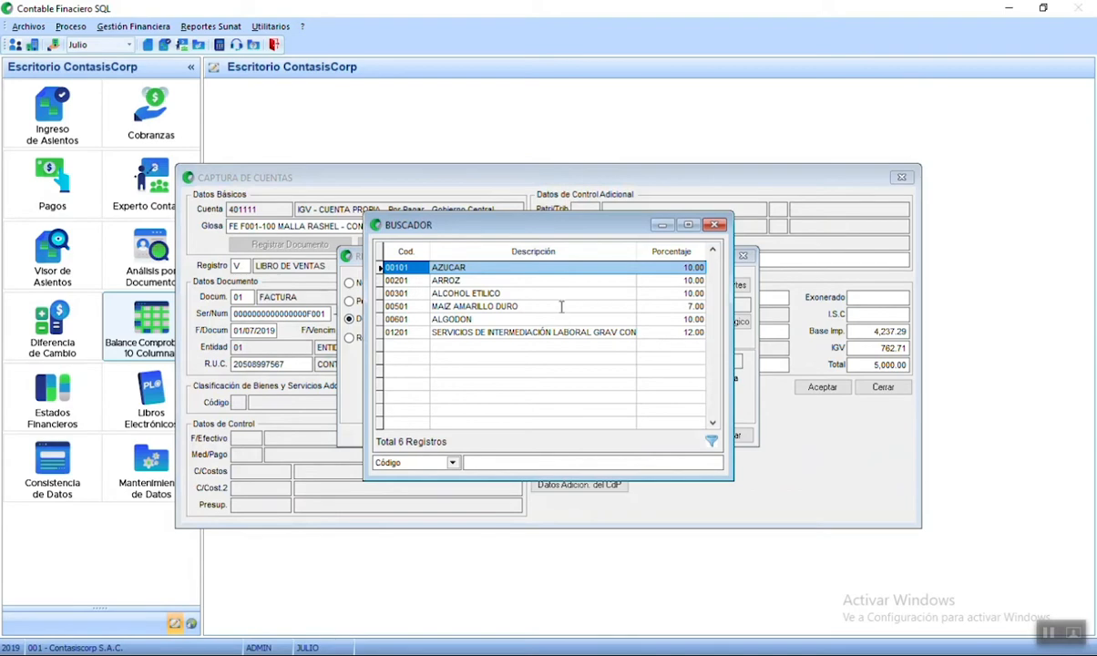
{"action": "left_click", "coordinate": [535, 333]}
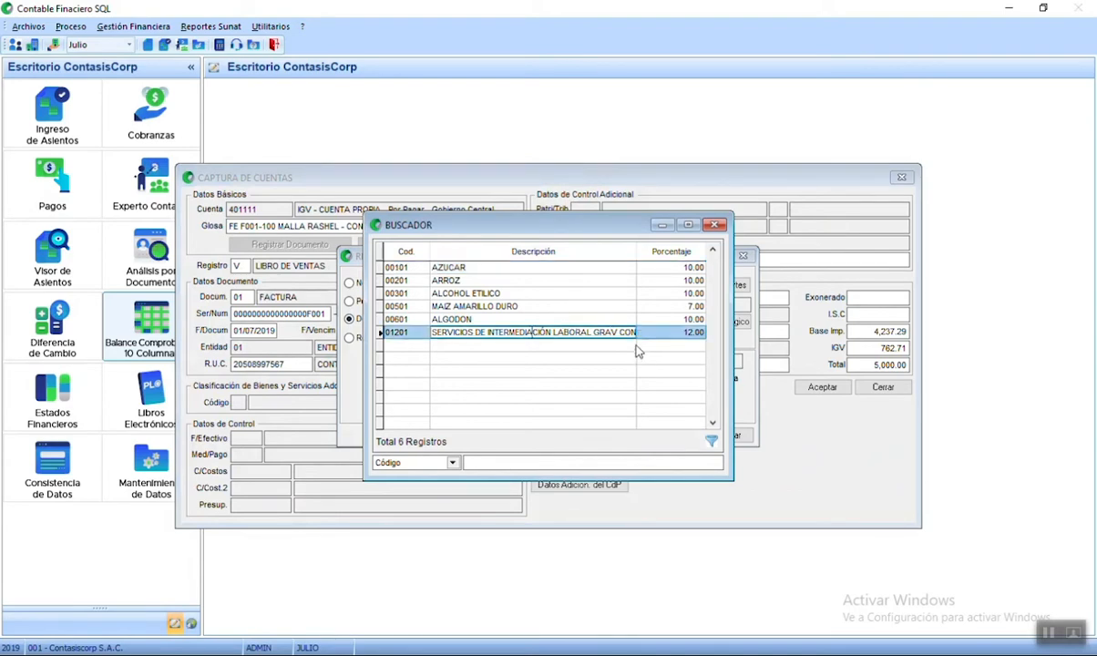
{"action": "key", "text": "Return"}
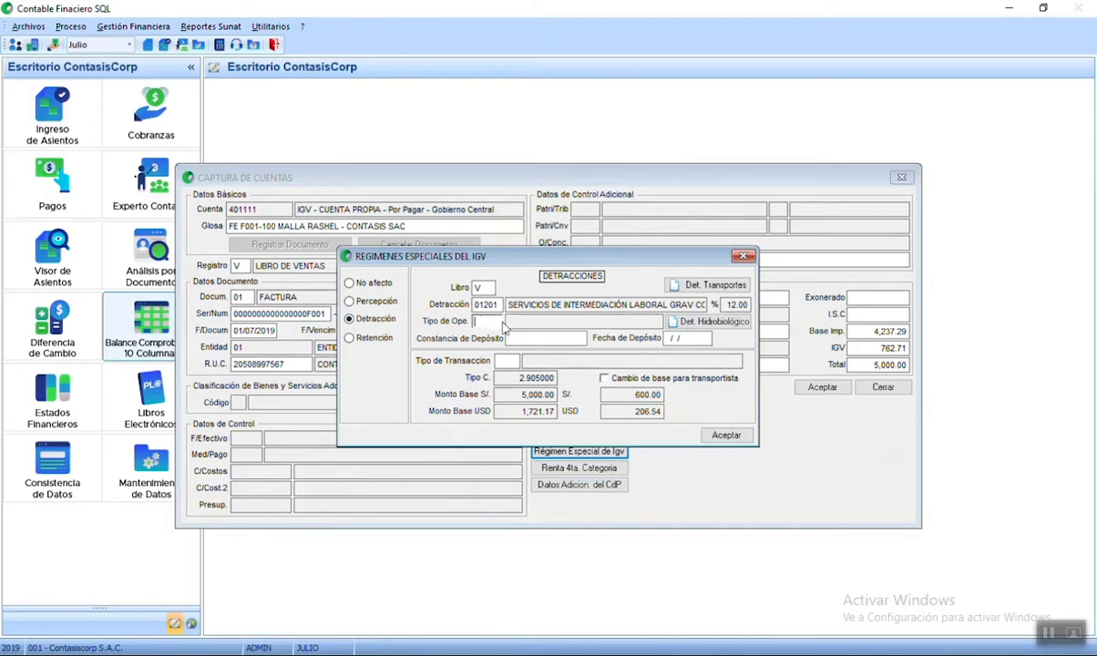
{"action": "key", "text": "Return"}
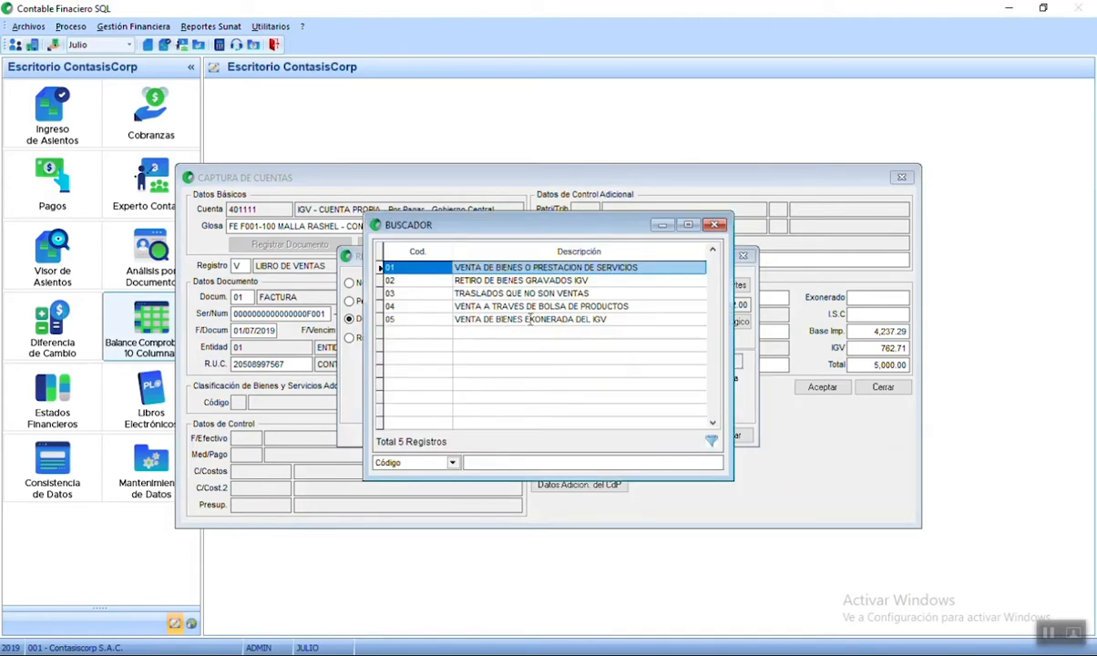
{"action": "left_click", "coordinate": [566, 267]}
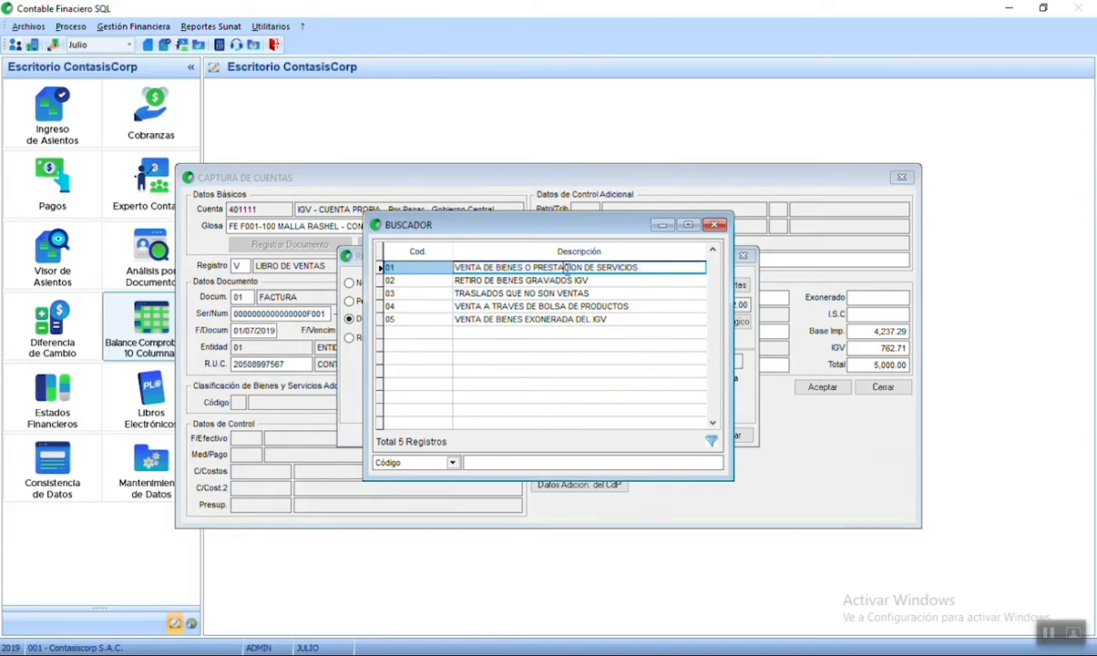
{"action": "double_click", "coordinate": [567, 268]}
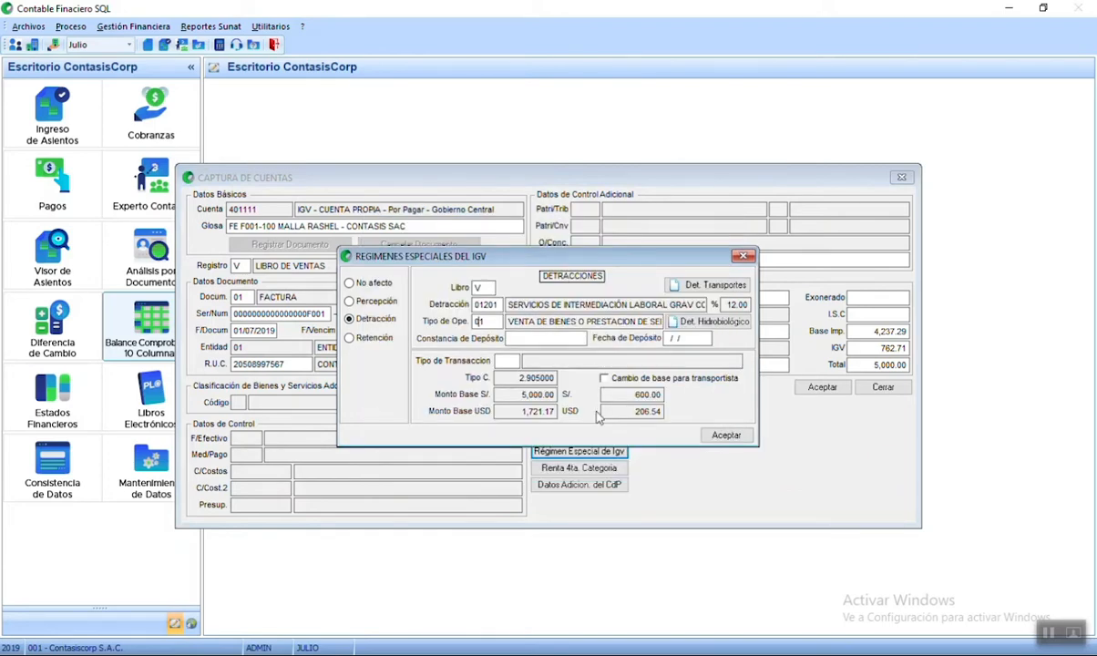
- Enter the deposit certificate number and 15/07/2019 deposit date, then accept the IGV line
{"action": "left_click", "coordinate": [552, 340]}
{"action": "left_click", "coordinate": [566, 341]}
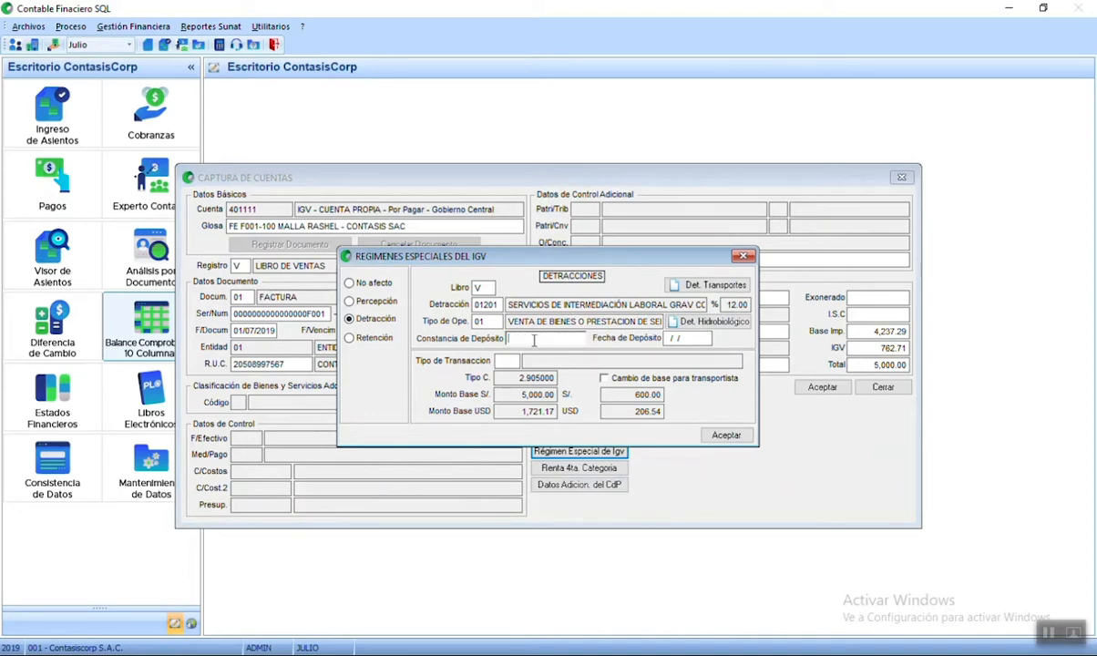
{"action": "type", "text": "777778888"}
{"action": "left_click", "coordinate": [682, 339]}
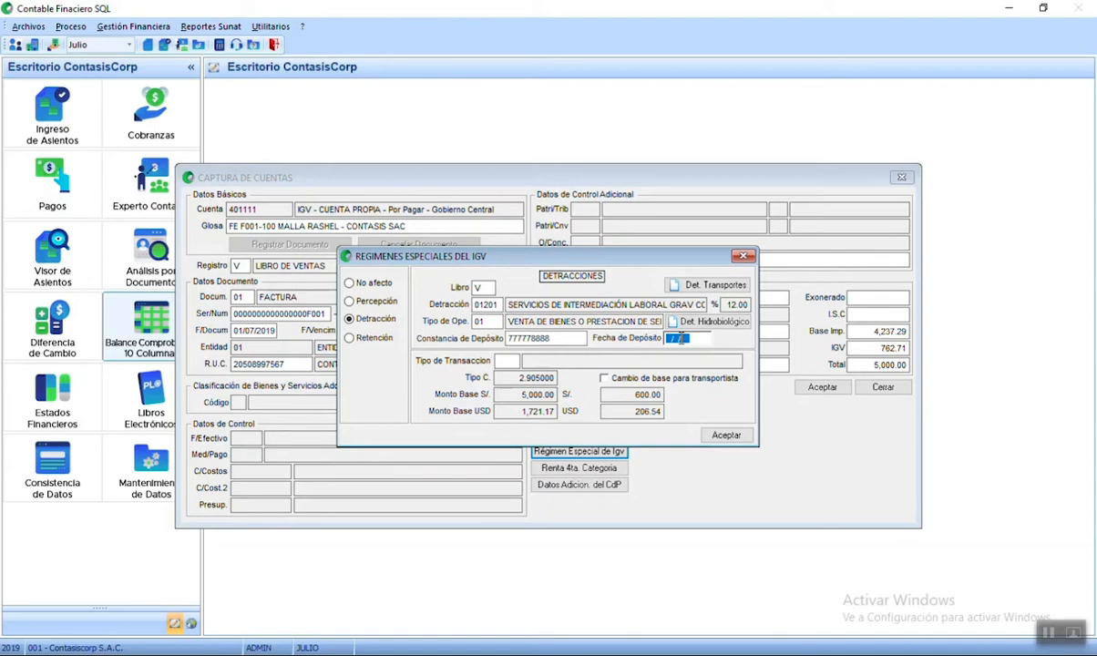
{"action": "type", "text": "15/07/2019"}
{"action": "left_click", "coordinate": [716, 435]}
{"action": "left_click", "coordinate": [827, 388]}
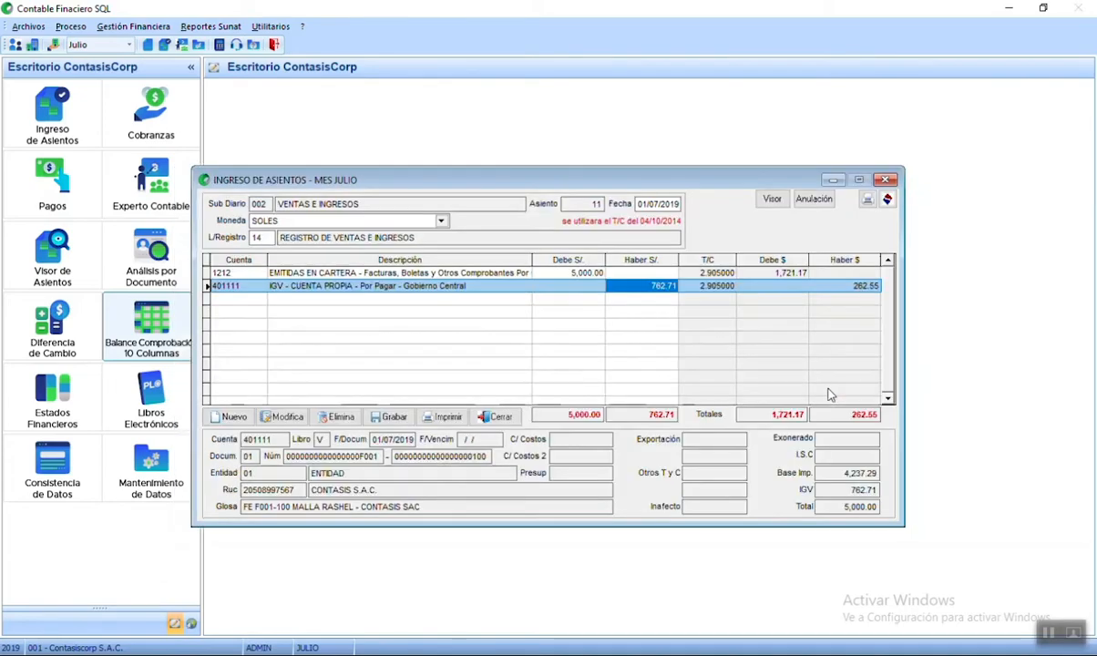
- Start a third line and choose sales account 70111 from the 701 account lookup
{"action": "left_click_drag", "start_coordinate": [642, 286], "coordinate": [672, 289]}
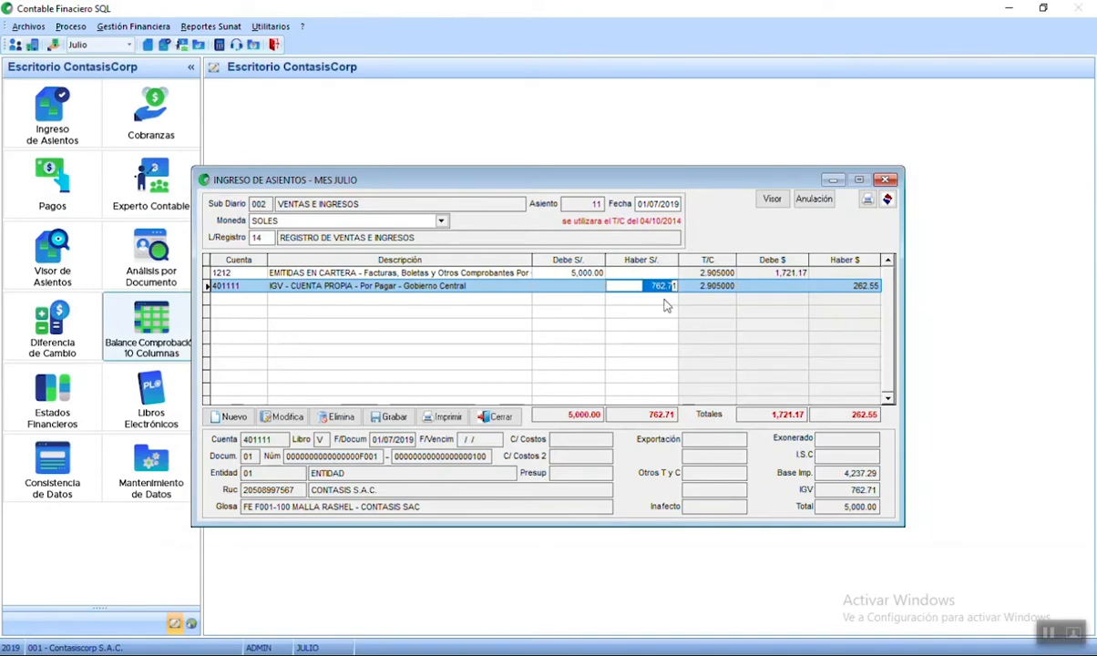
{"action": "left_click", "coordinate": [663, 285]}
{"action": "left_click", "coordinate": [233, 421]}
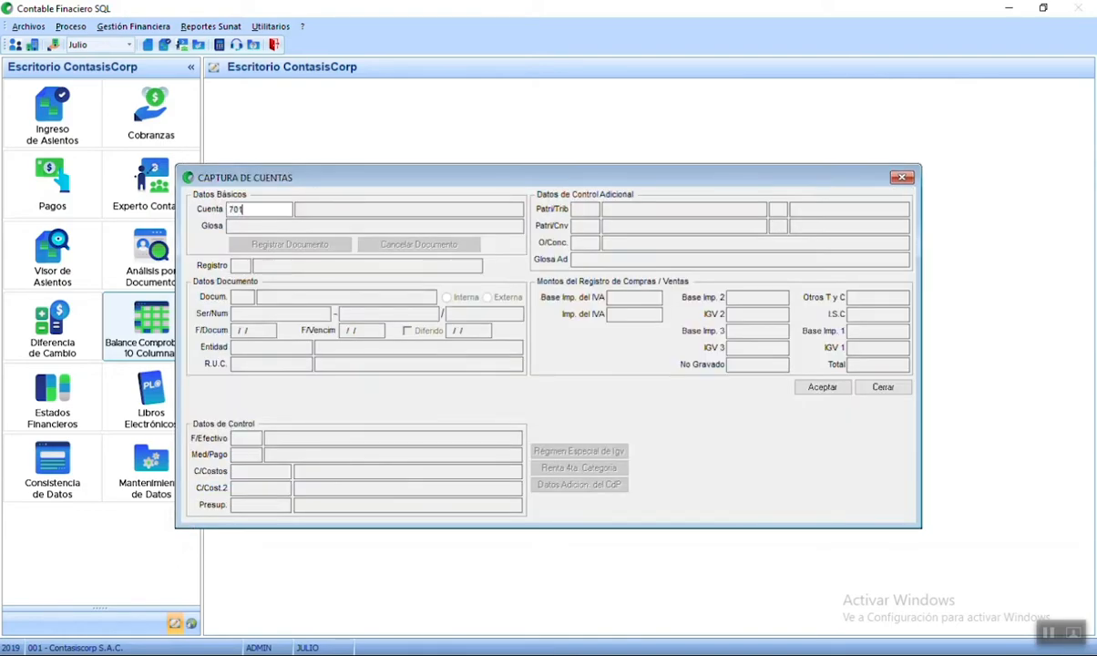
{"action": "key", "text": "Return"}
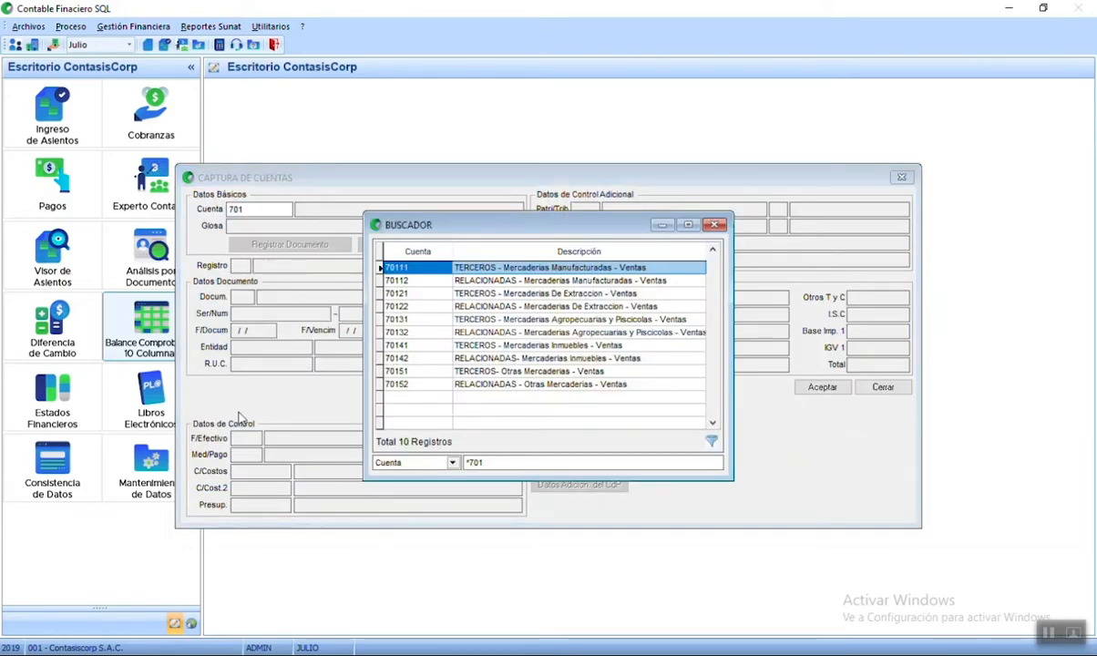
{"action": "key", "text": "Return"}
{"action": "key", "text": "Return"}
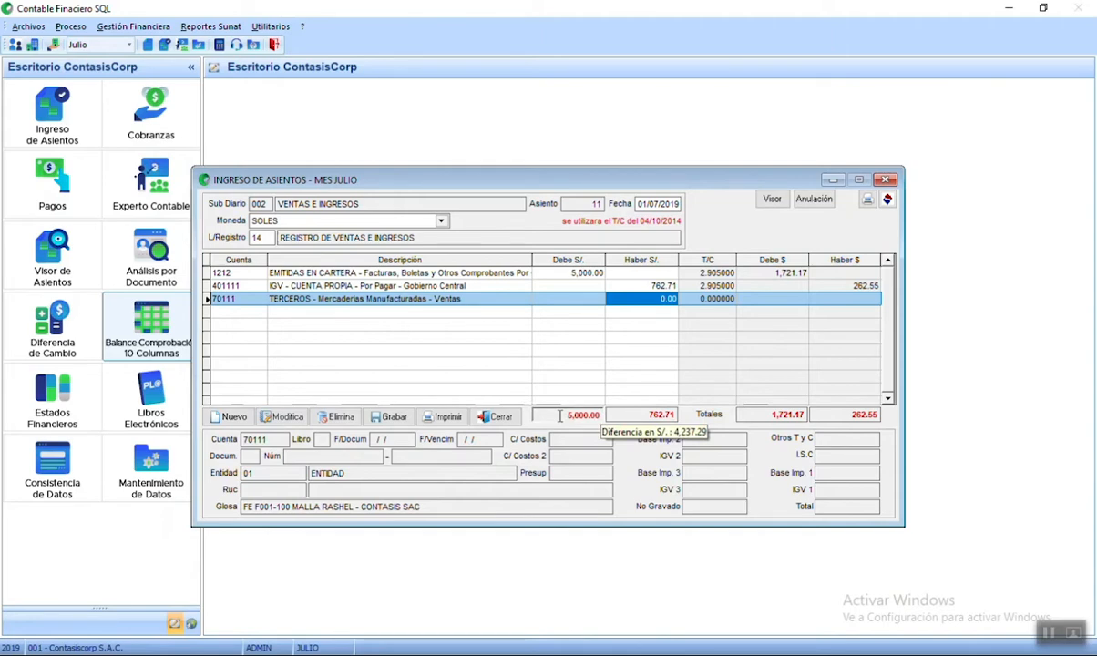
- Enter a 4,237.99 credit on the 70111 line, then erase the mistaken amount
{"action": "type", "text": "4,237.99"}
{"action": "key", "text": "Return"}
{"action": "left_click", "coordinate": [671, 301]}
{"action": "double_click", "coordinate": [671, 301]}
{"action": "key", "text": "BackSpace"}
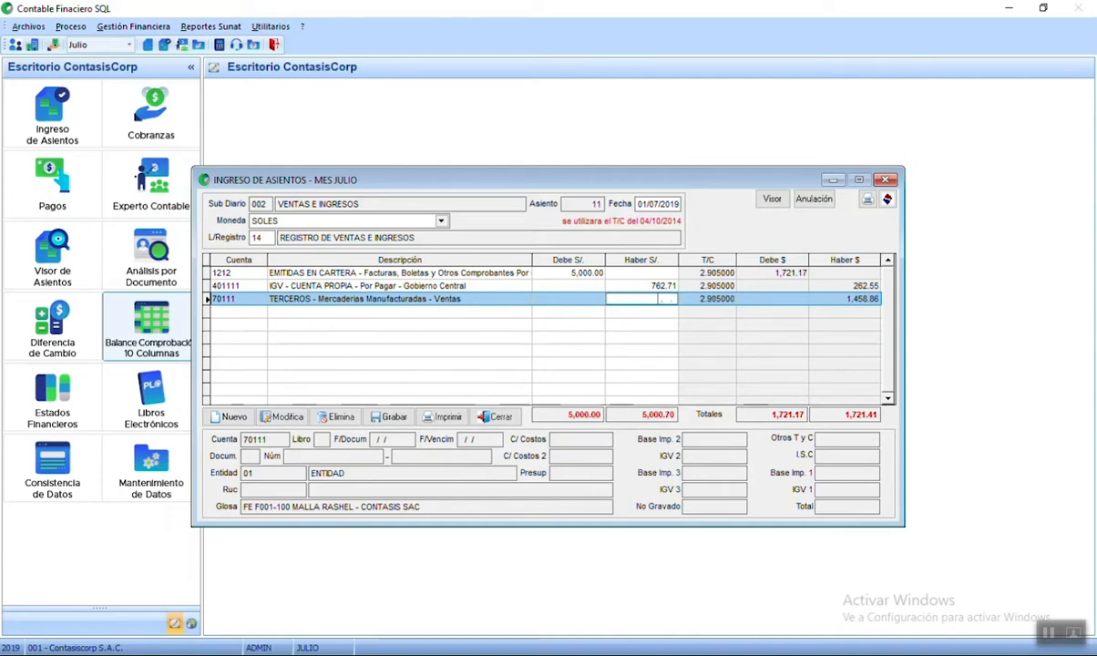
{"action": "key", "text": "Return"}
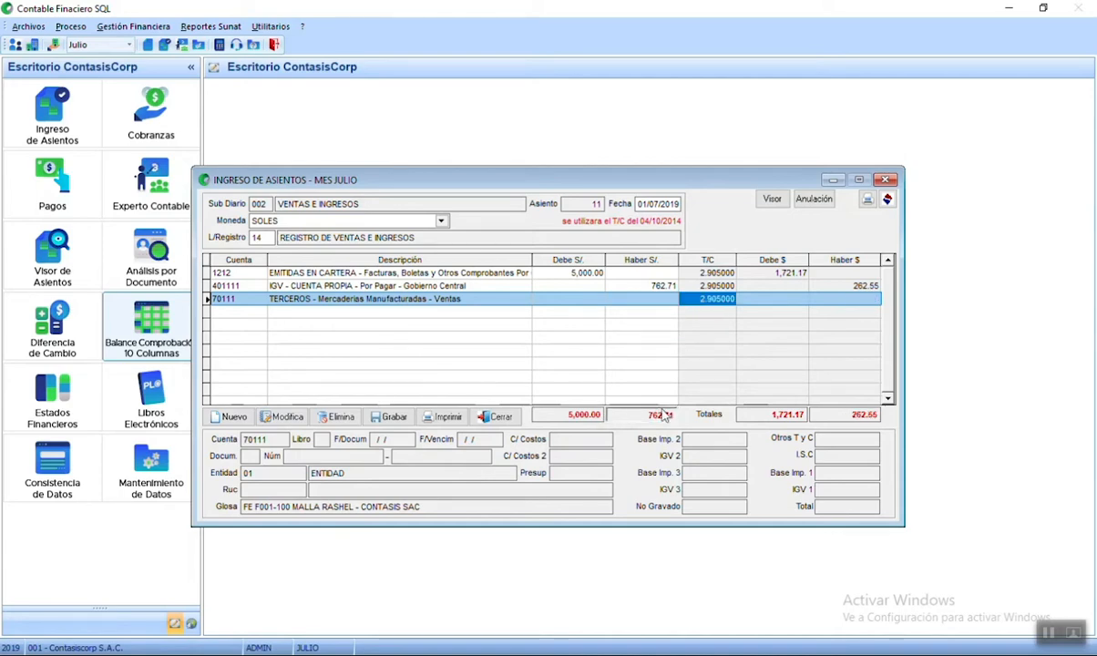
- Credit 4,237.29 to 70111 so both sides balance at 5,000.00, then check each line
{"action": "mouse_move", "coordinate": [665, 416]}
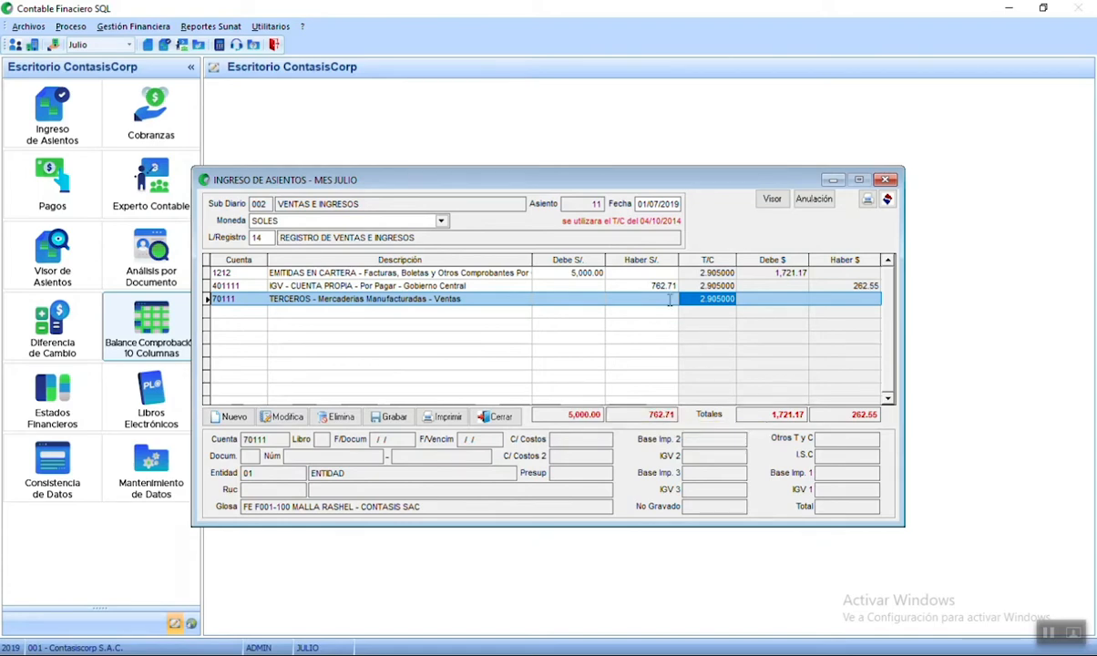
{"action": "left_click", "coordinate": [630, 301]}
{"action": "type", "text": "4237.20"}
{"action": "key", "text": "Return"}
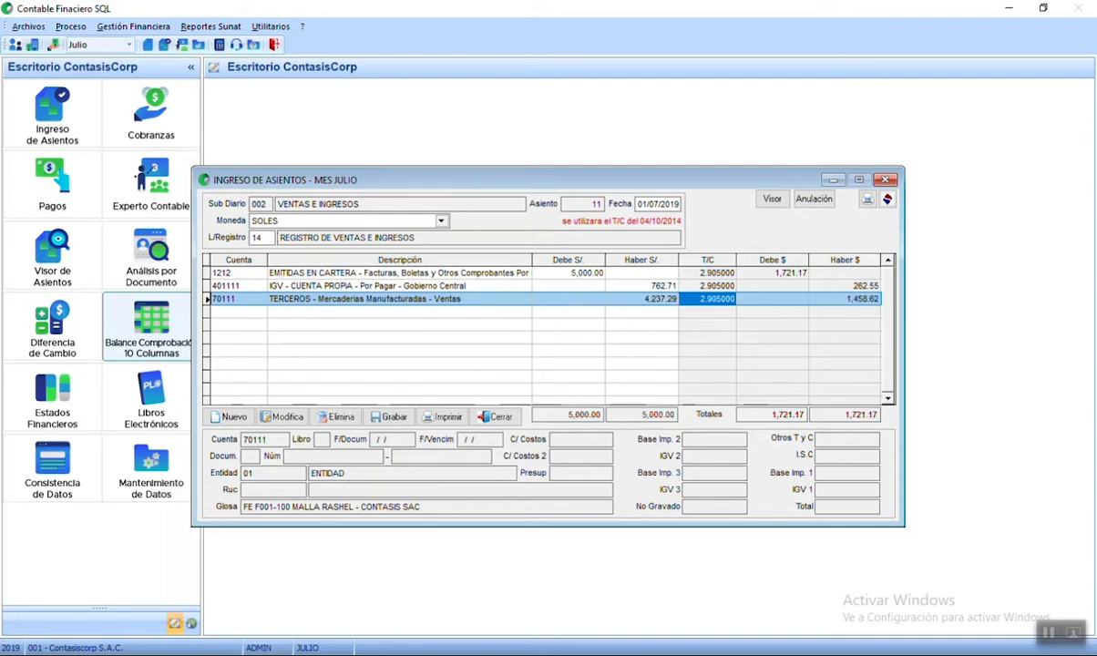
{"action": "left_click", "coordinate": [650, 286]}
{"action": "left_click", "coordinate": [643, 300]}
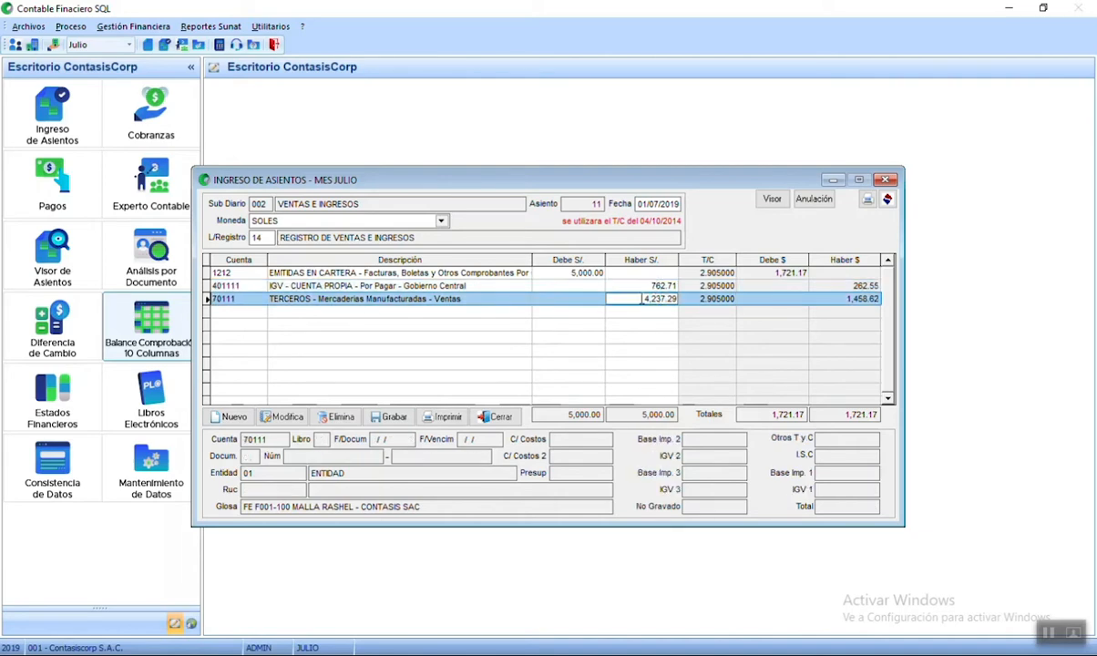
{"action": "left_click", "coordinate": [592, 275]}
{"action": "left_click", "coordinate": [647, 297]}
{"action": "left_click", "coordinate": [426, 288]}
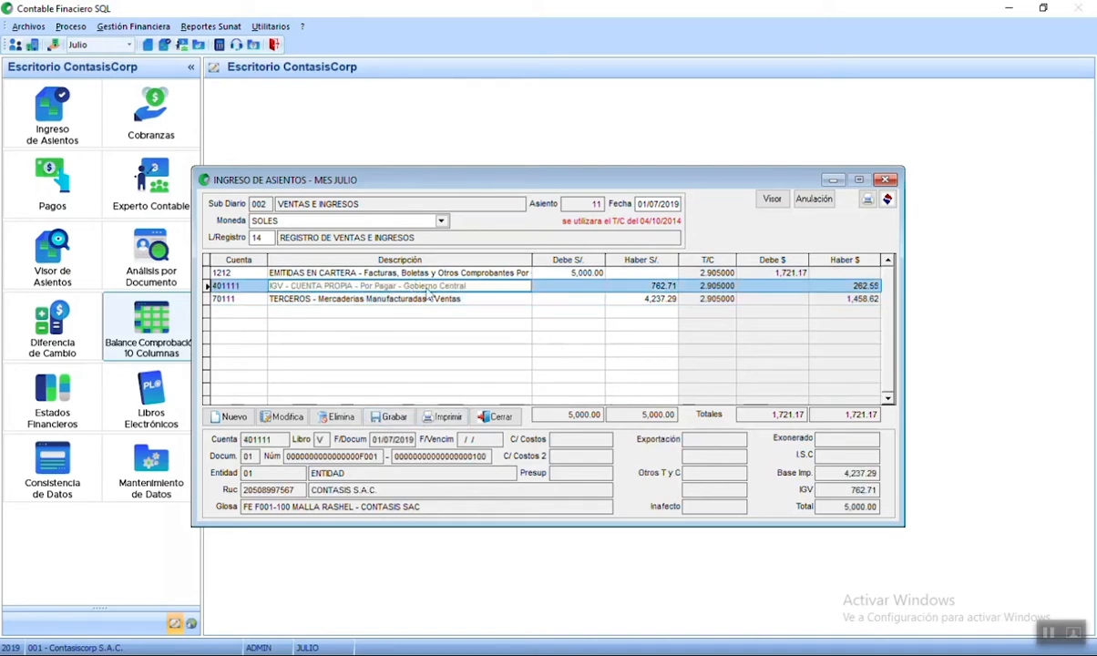
- Review the 401111 IGV line details unchanged, then save balanced entry 11 with Grabar
{"action": "left_click", "coordinate": [288, 418]}
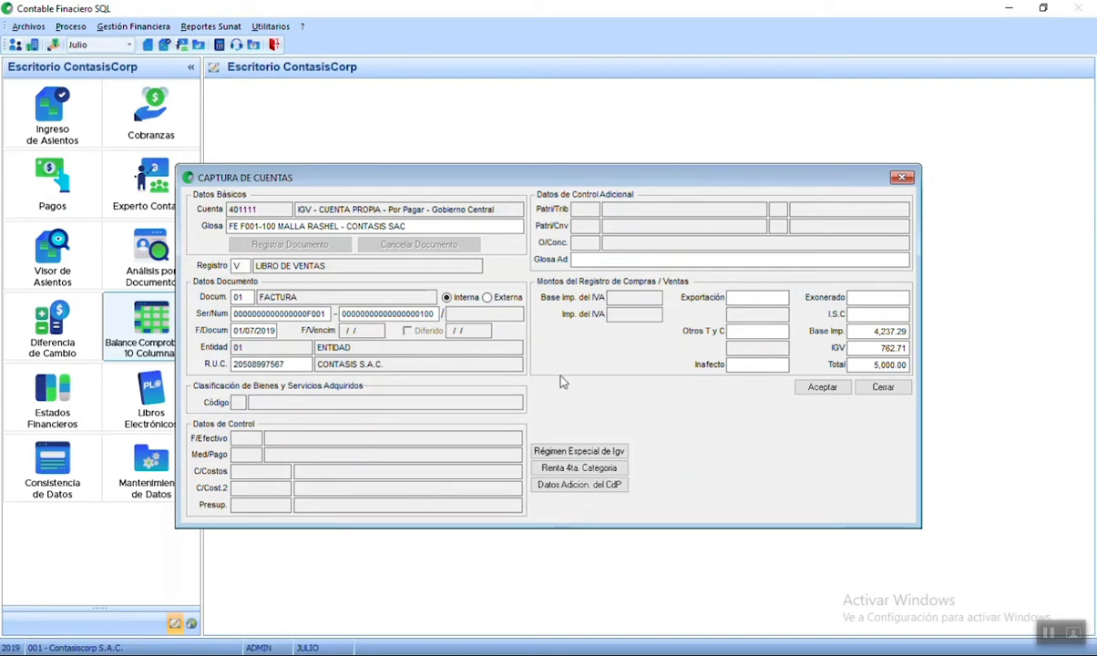
{"action": "left_click", "coordinate": [831, 386]}
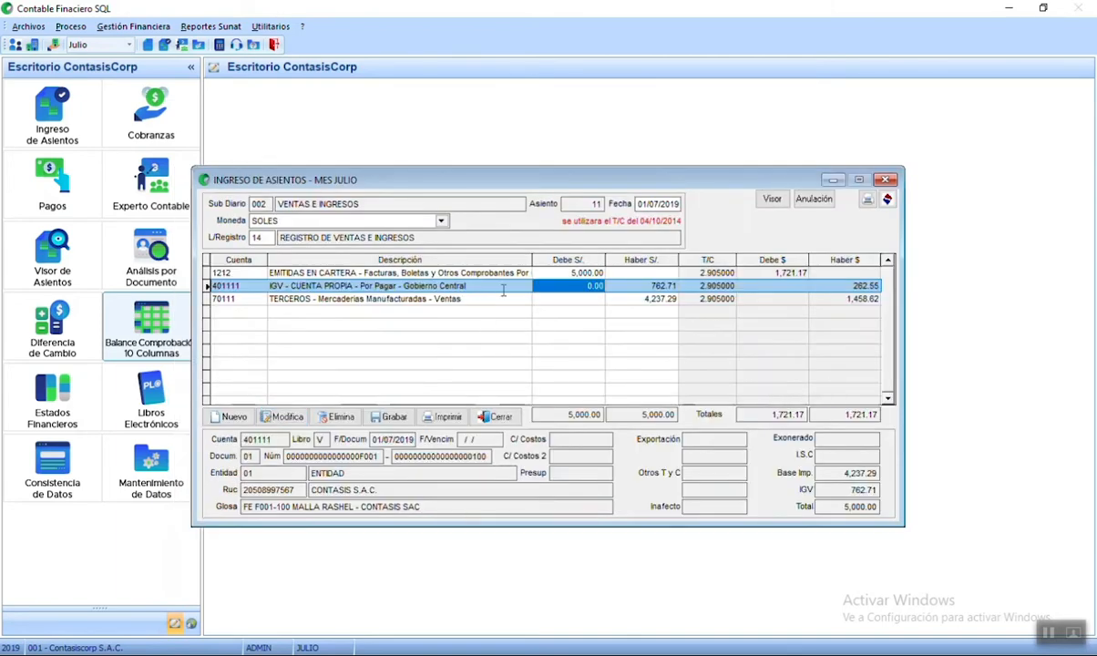
{"action": "left_click", "coordinate": [284, 416]}
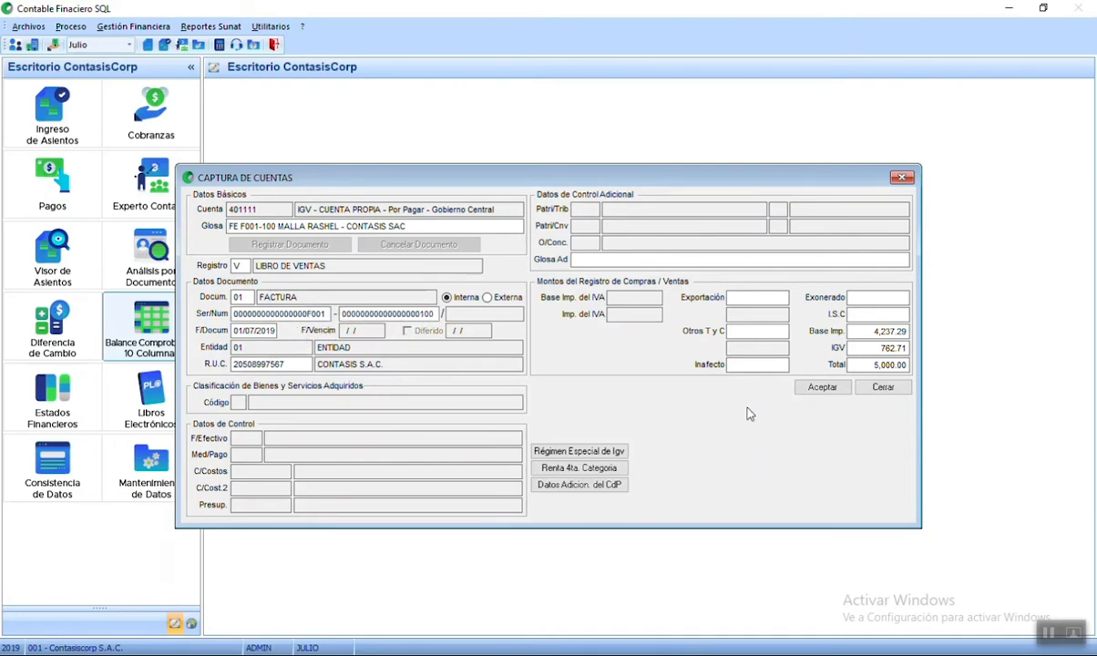
{"action": "left_click", "coordinate": [831, 390]}
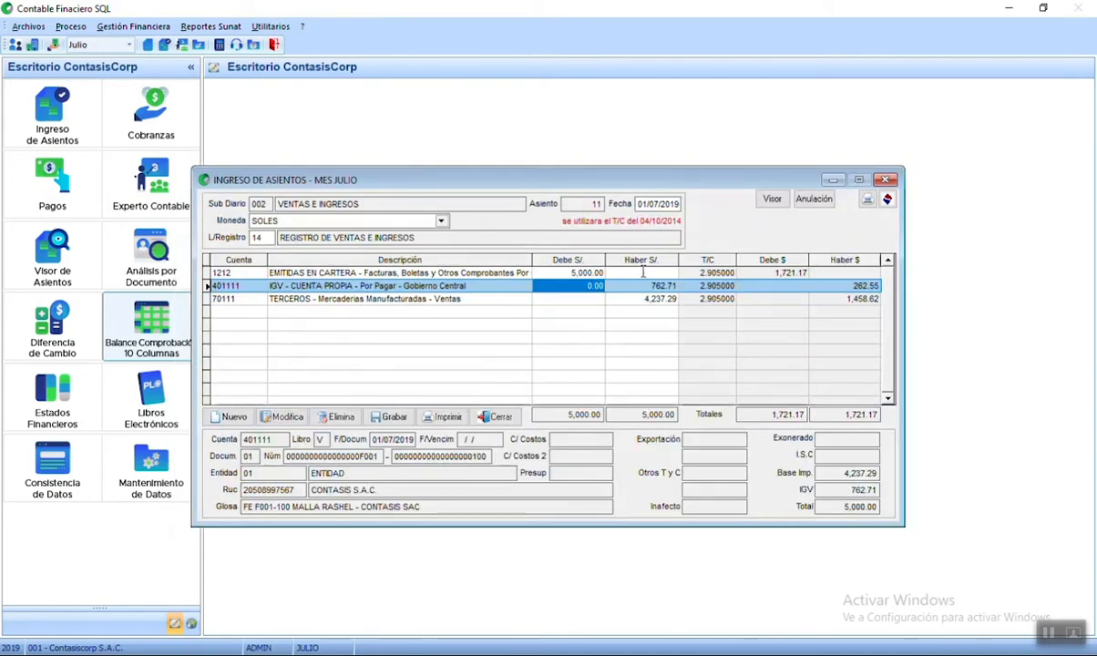
{"action": "left_click", "coordinate": [669, 299]}
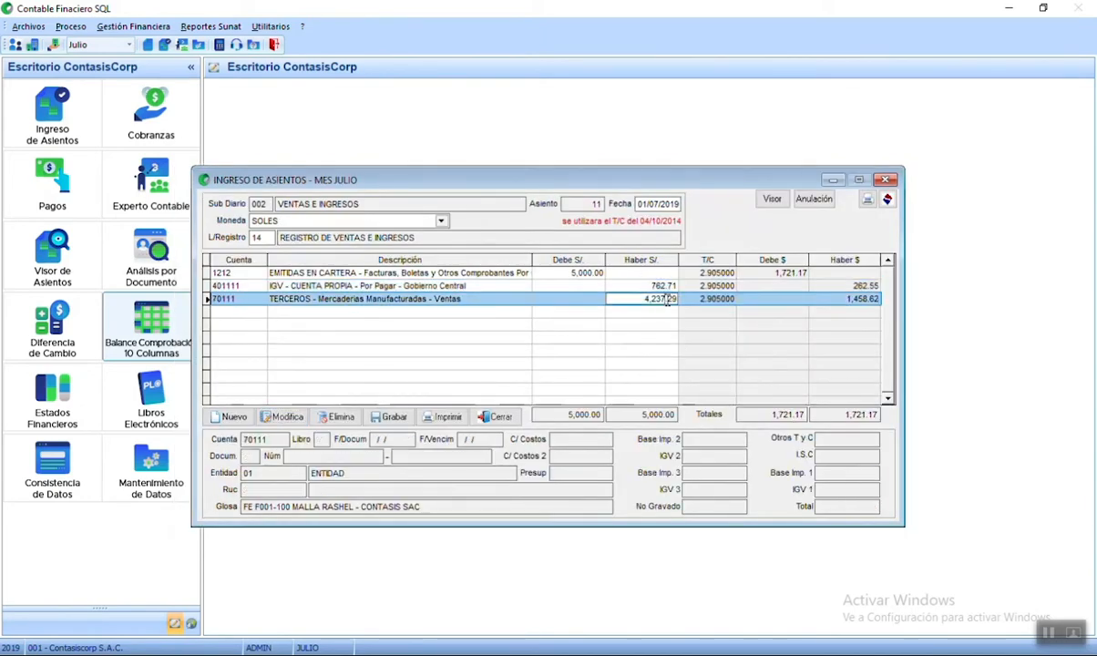
{"action": "left_click", "coordinate": [395, 418]}
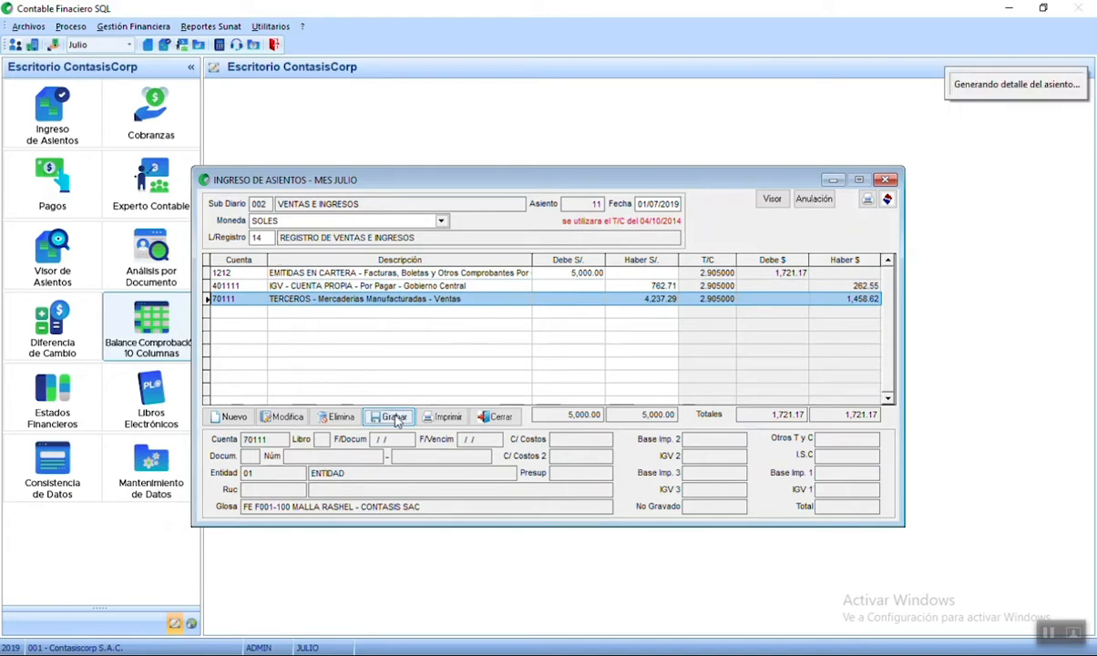
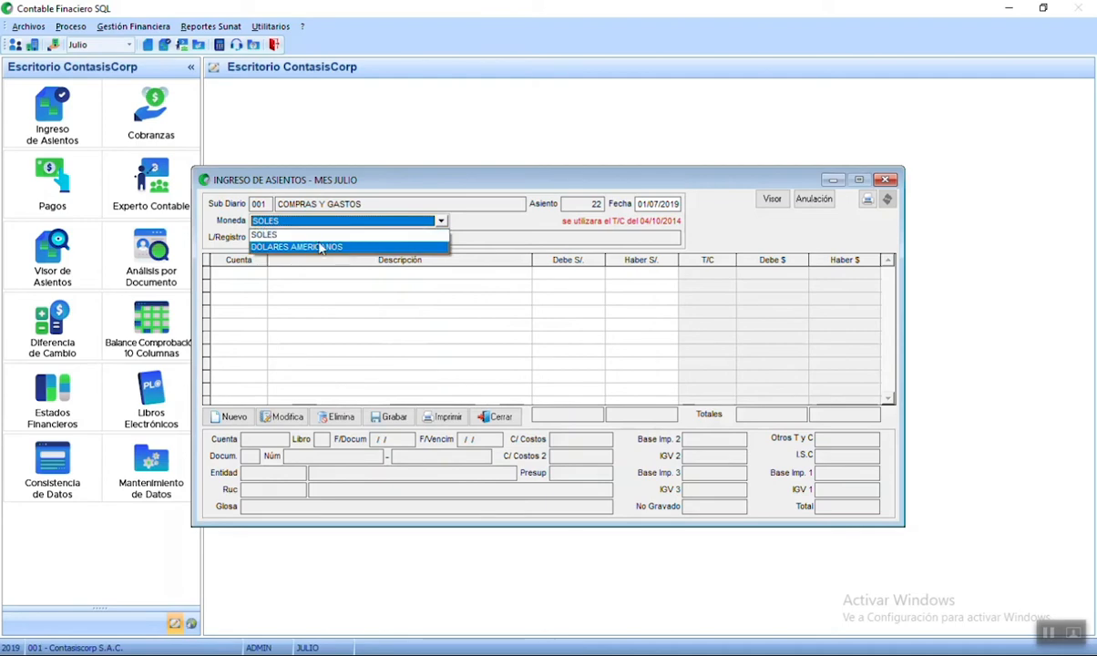
- Keep entry 22 in SOLES and assign it to book 08 REGISTRO DE COMPRAS
{"action": "left_click", "coordinate": [268, 238]}
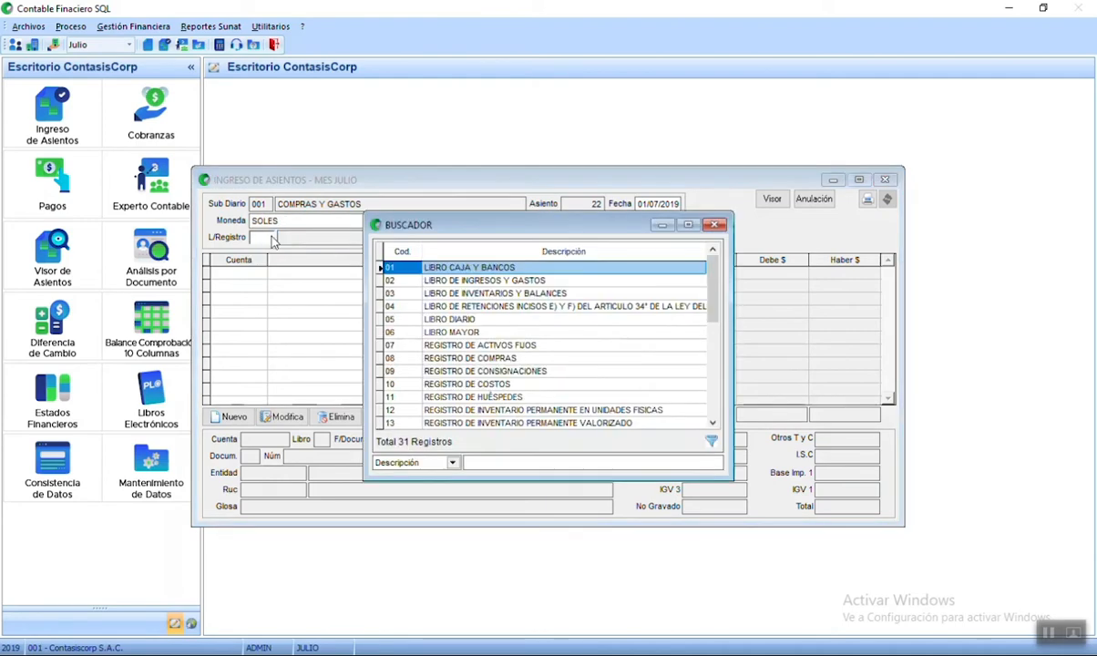
{"action": "double_click", "coordinate": [469, 358]}
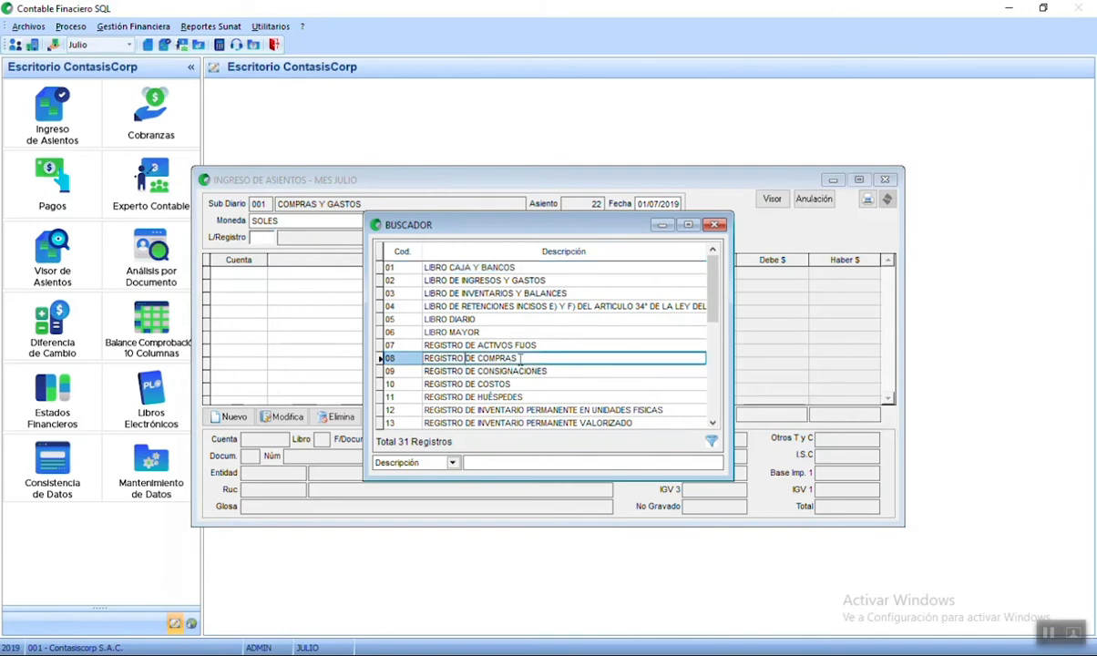
{"action": "key", "text": "Return"}
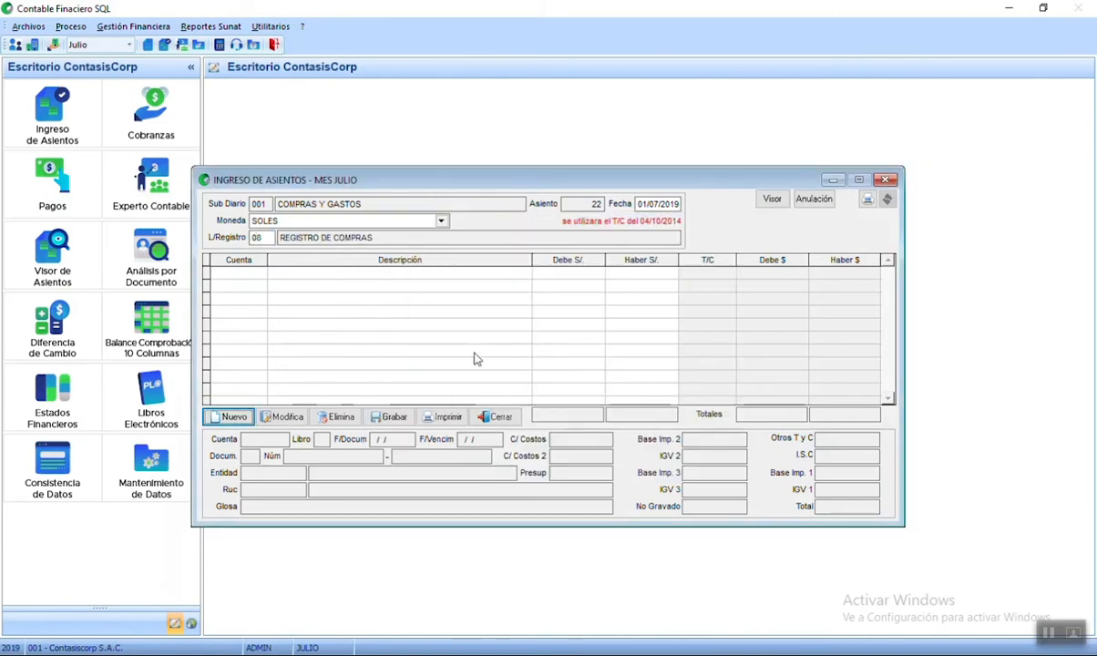
- Start a new entry line and search for accounts beginning with 60
{"action": "left_click", "coordinate": [242, 417]}
{"action": "type", "text": "60"}
{"action": "key", "text": "Return"}
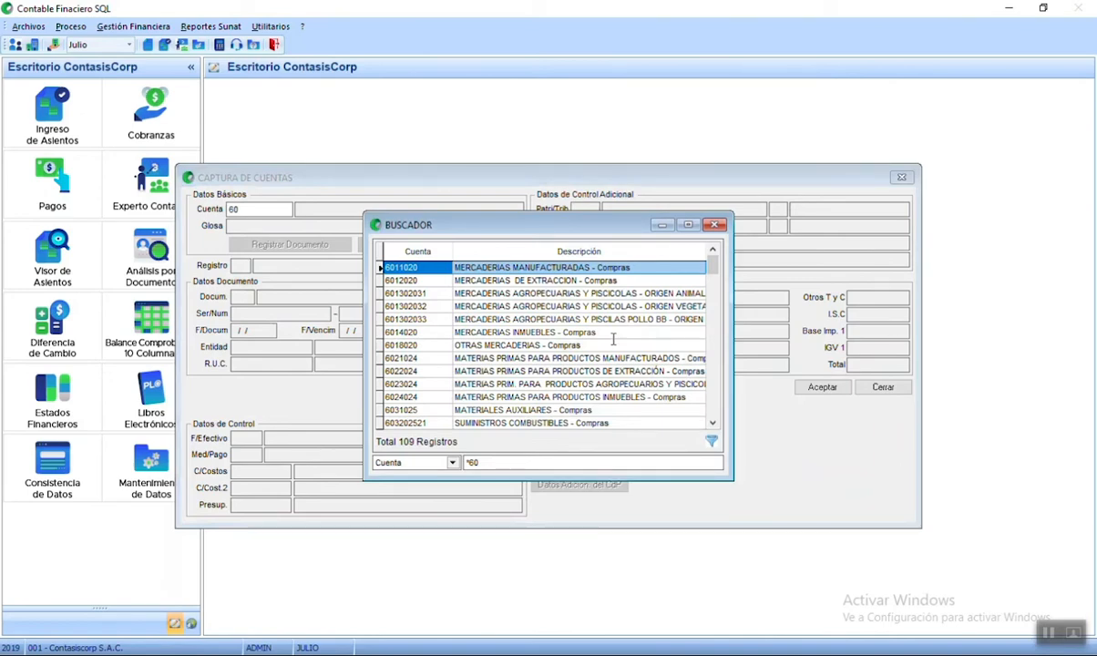
- Pick account 6011020 with glosa 'FE F001-500 MALLA RASHEL - CONTASISCORP SAC01' and Factura 01 F001-500
{"action": "key", "text": "Return"}
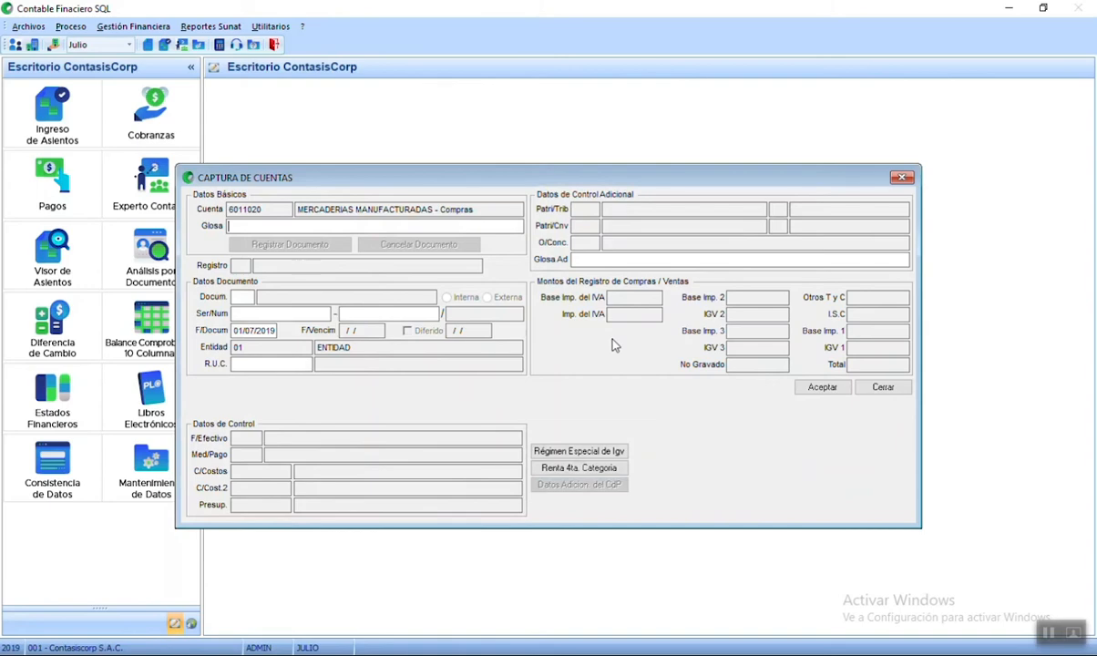
{"action": "type", "text": "FE F001-500 MALLA"}
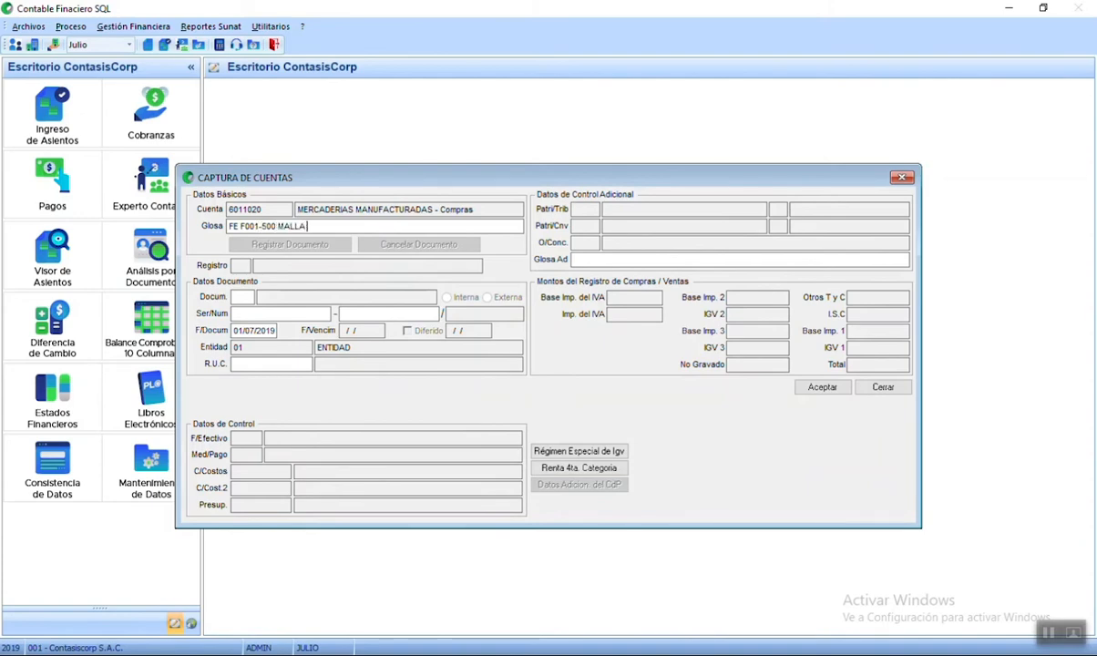
{"action": "type", "text": " RASHEL - CONTASISCORP SAC"}
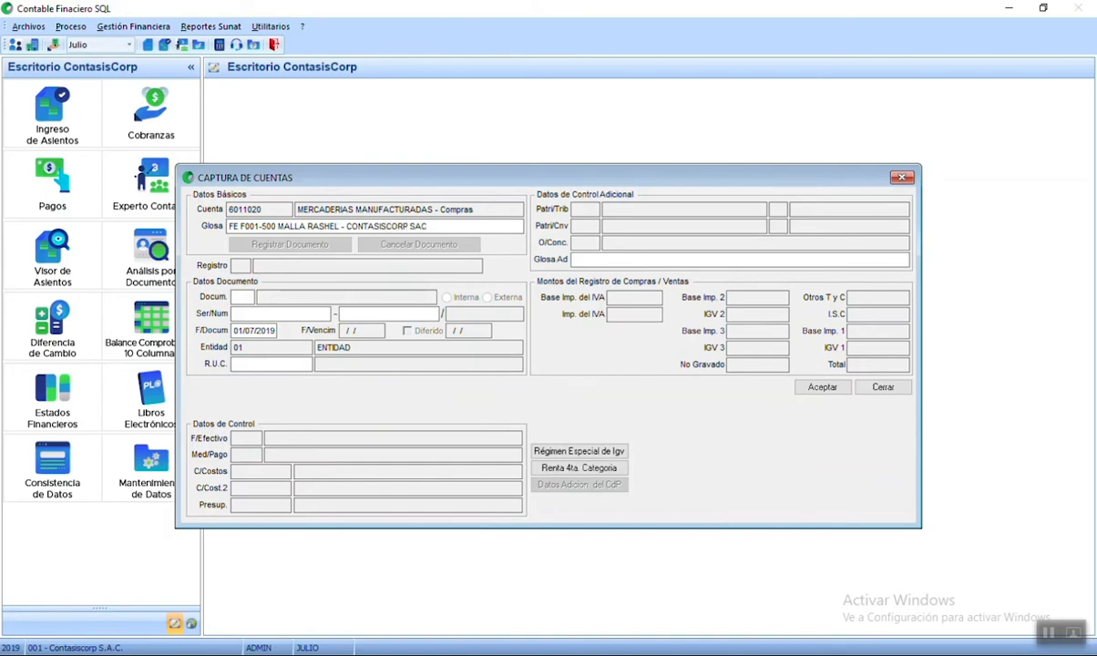
{"action": "type", "text": "01"}
{"action": "key", "text": "Return"}
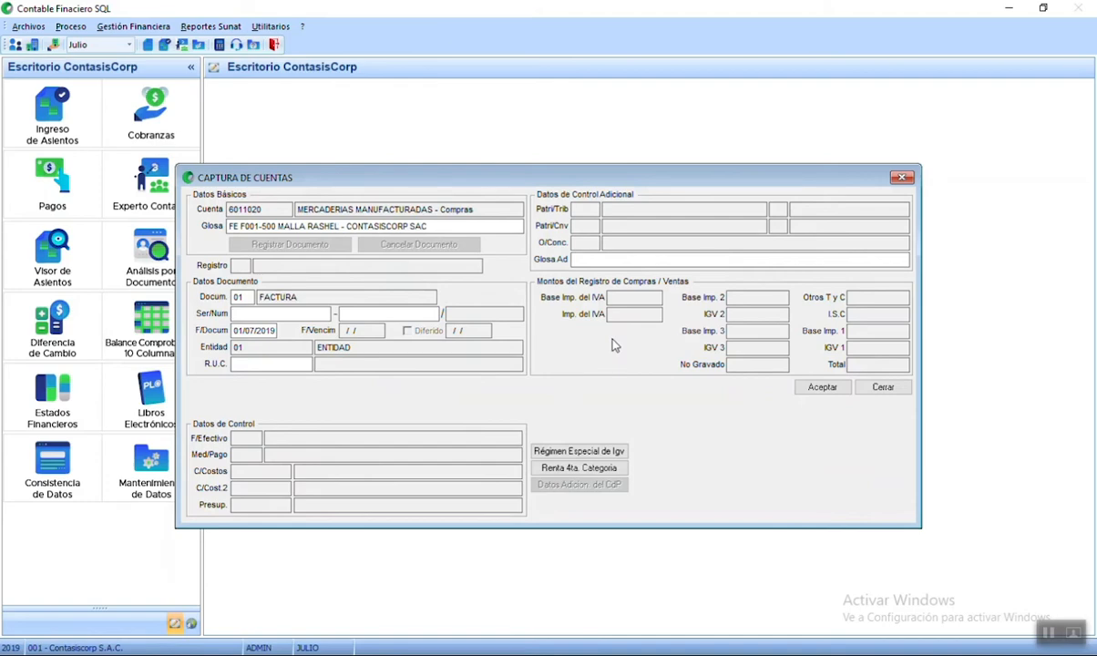
{"action": "type", "text": "F001"}
{"action": "key", "text": "Return"}
{"action": "type", "text": "500"}
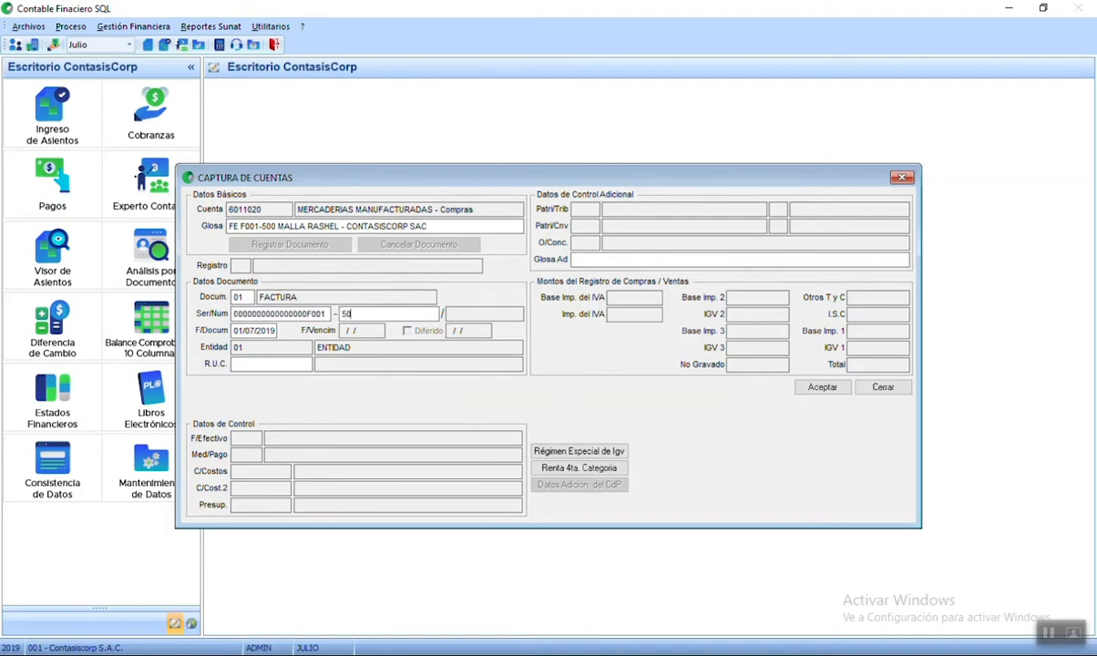
{"action": "key", "text": "Return"}
{"action": "key", "text": "Return"}
{"action": "key", "text": "Return"}
- Enter the supplier's R.U.C. to fetch the company name and accept the line details
{"action": "left_click", "coordinate": [278, 364]}
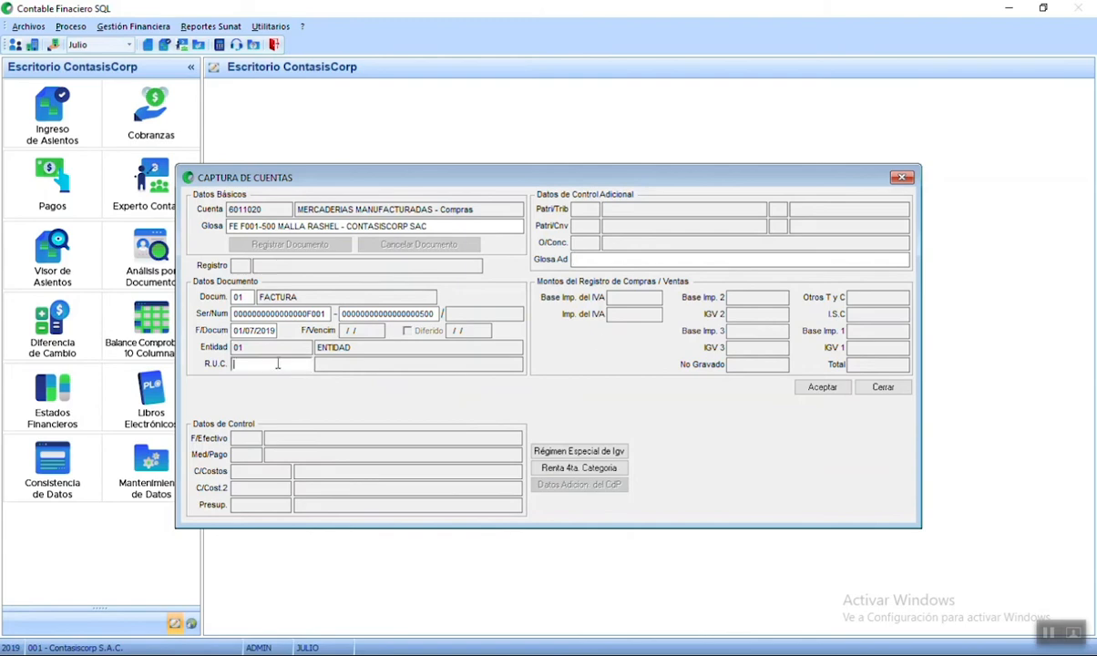
{"action": "key", "text": "Return"}
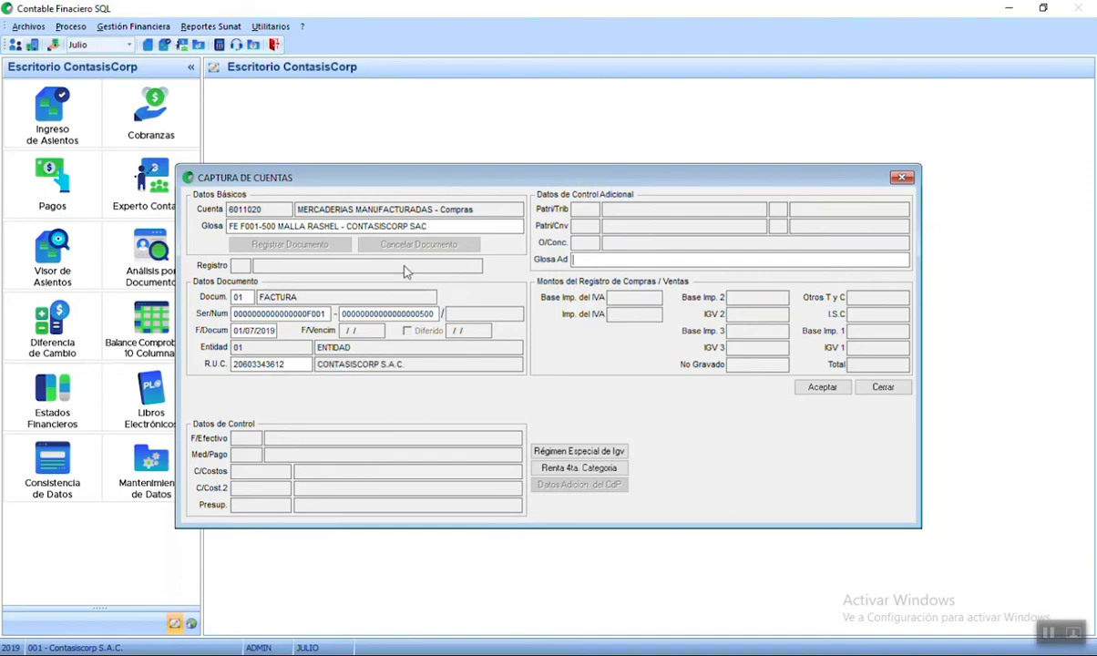
{"action": "key", "text": "Return"}
{"action": "key", "text": "Return"}
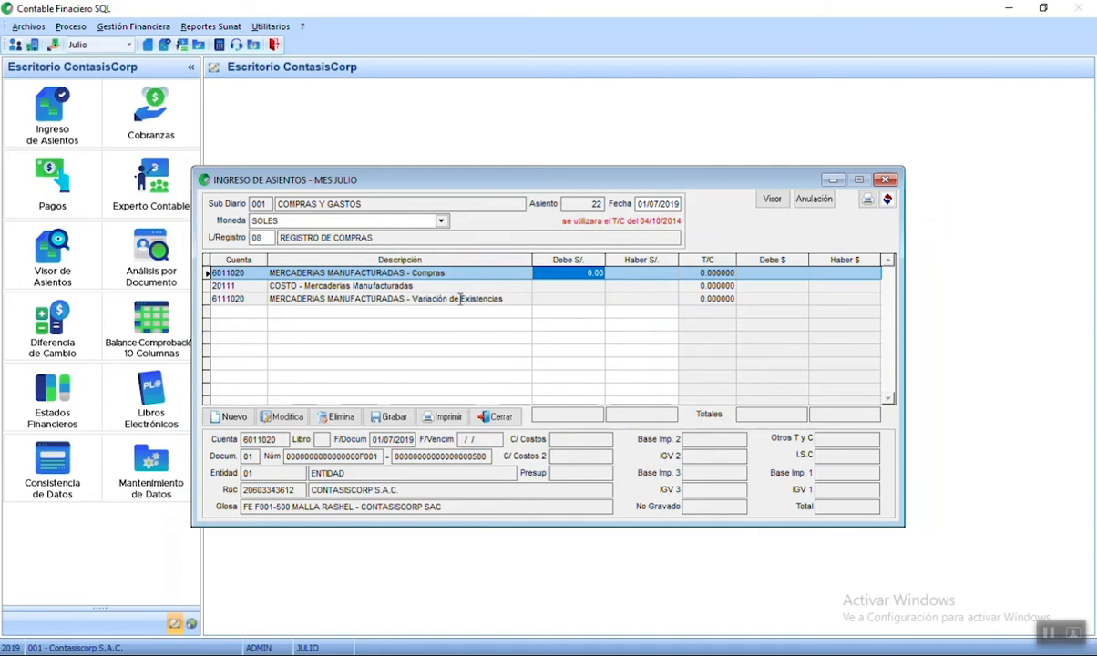
- Debit 4,500.00 soles on the 6011020 purchase line
{"action": "type", "text": "4500"}
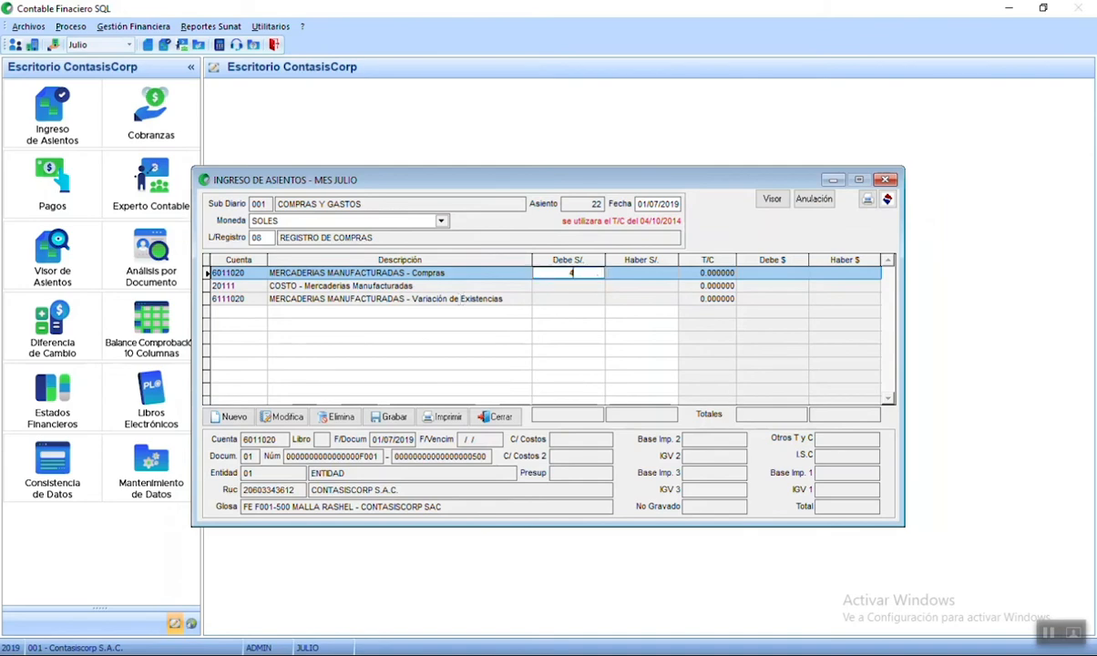
{"action": "key", "text": "Return"}
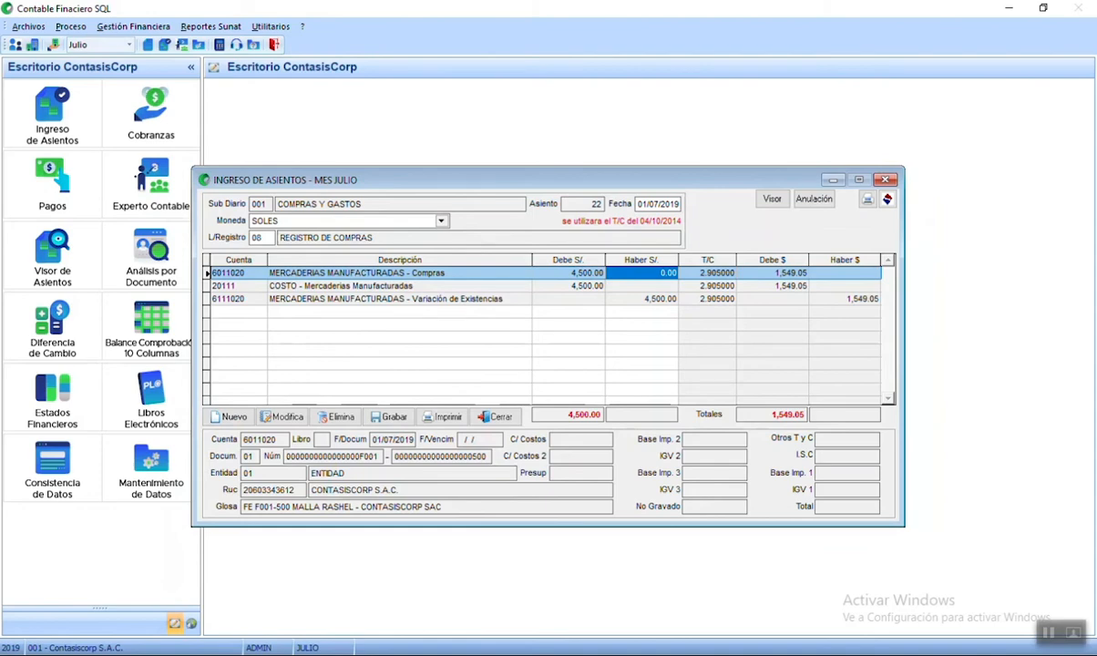
{"action": "left_click", "coordinate": [229, 416]}
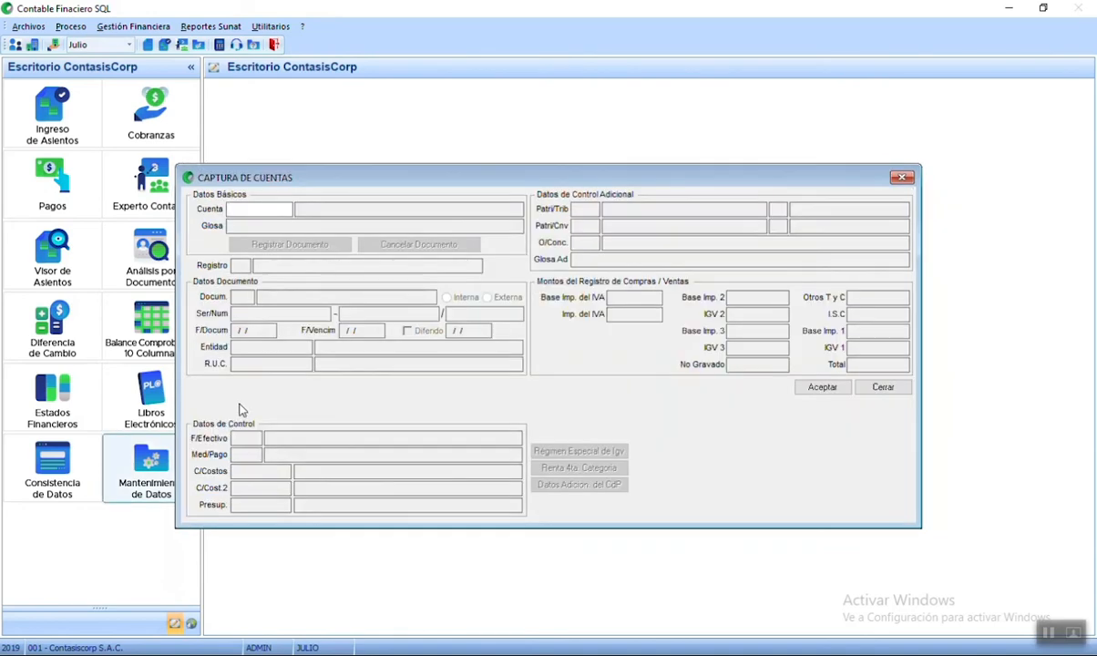
- Choose the 401111 IGV account with register C LIBRO DE COMPRAS
{"action": "type", "text": "4011"}
{"action": "key", "text": "Return"}
{"action": "key", "text": "Return"}
{"action": "key", "text": "Return"}
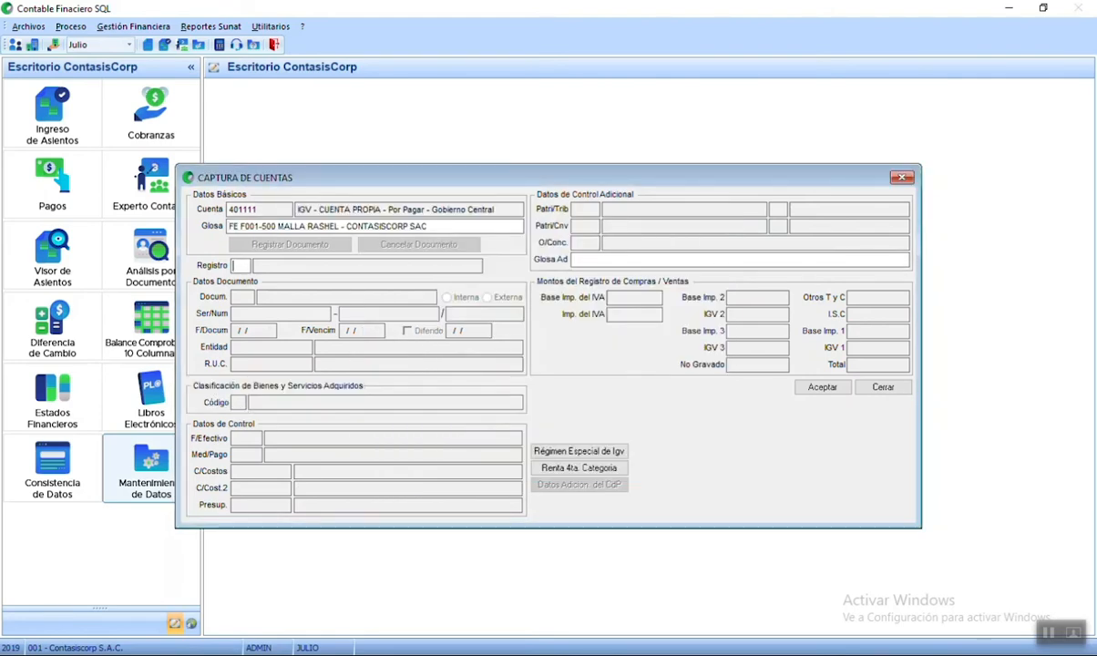
{"action": "type", "text": "C"}
{"action": "key", "text": "Return"}
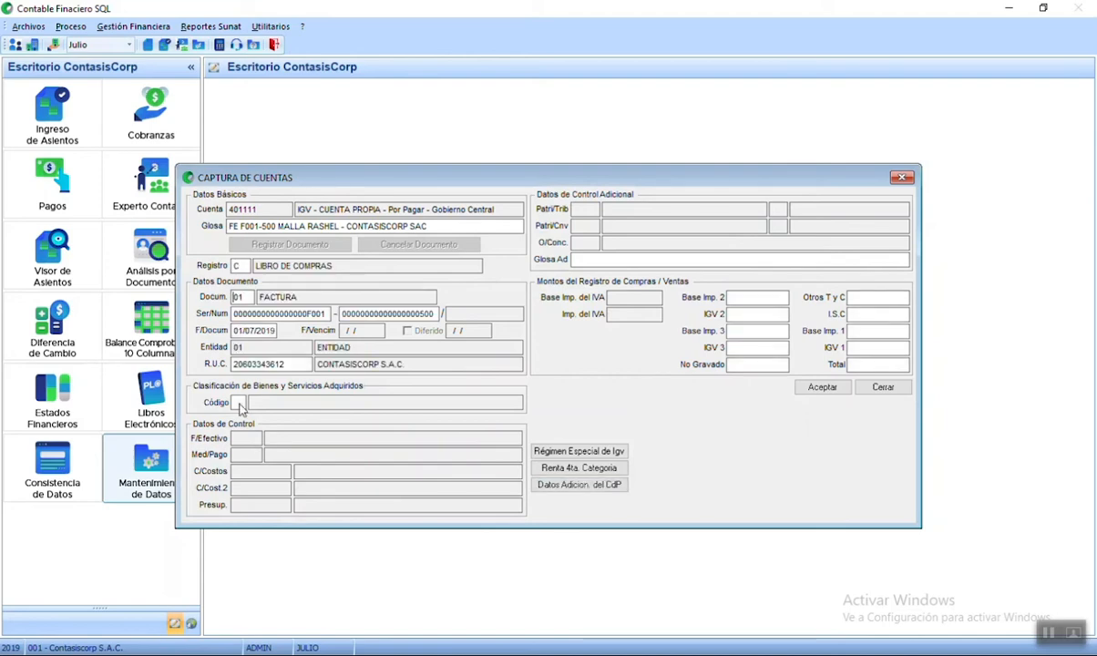
- Set Base Imp. 1 to 4,500.00 so the IGV line debits 810.00 and accept it
{"action": "key", "text": "Return"}
{"action": "key", "text": "Return"}
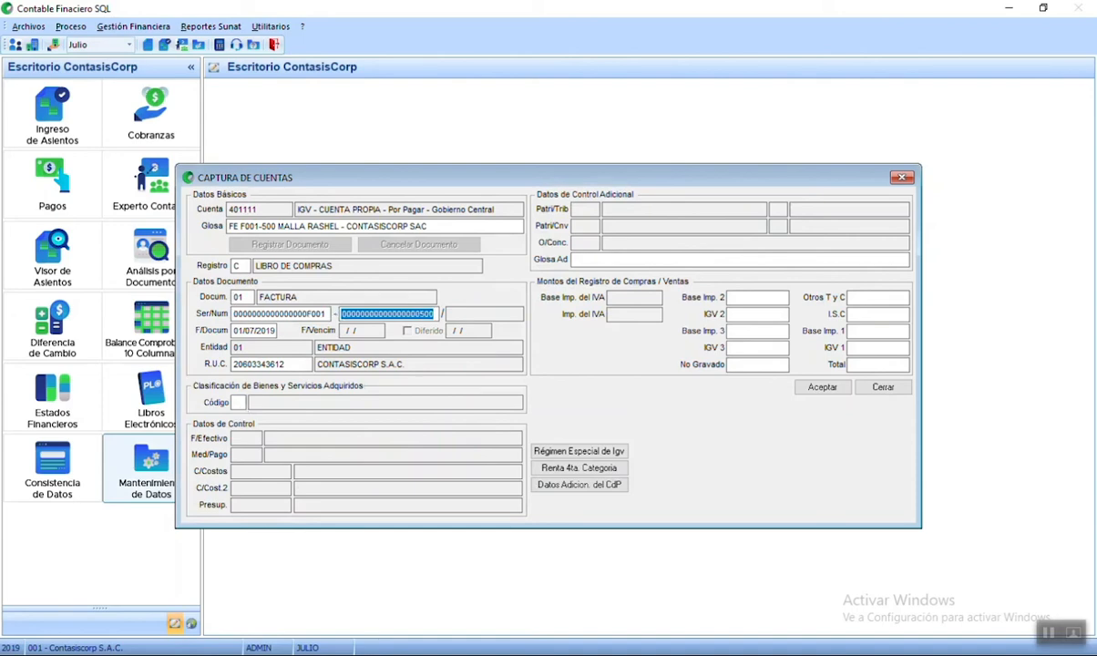
{"action": "key", "text": "Return"}
{"action": "key", "text": "Return"}
{"action": "key", "text": "Return"}
{"action": "key", "text": "Return"}
{"action": "key", "text": "Return"}
{"action": "key", "text": "Return"}
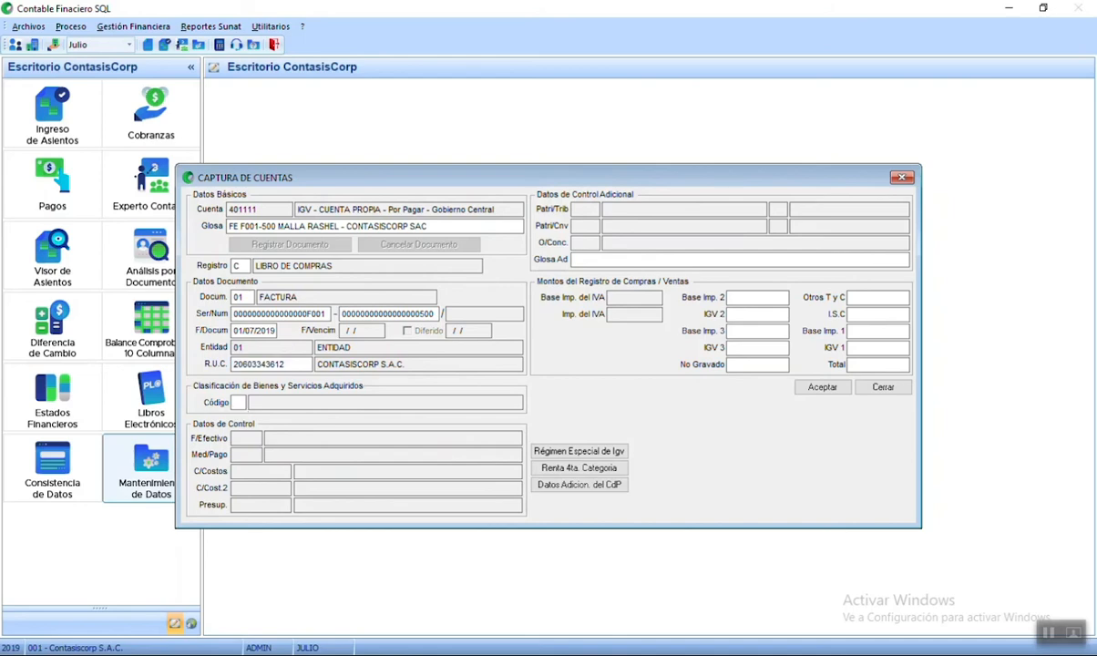
{"action": "key", "text": "Return"}
{"action": "key", "text": "Return"}
{"action": "key", "text": "Return"}
{"action": "key", "text": "Return"}
{"action": "left_click", "coordinate": [871, 333]}
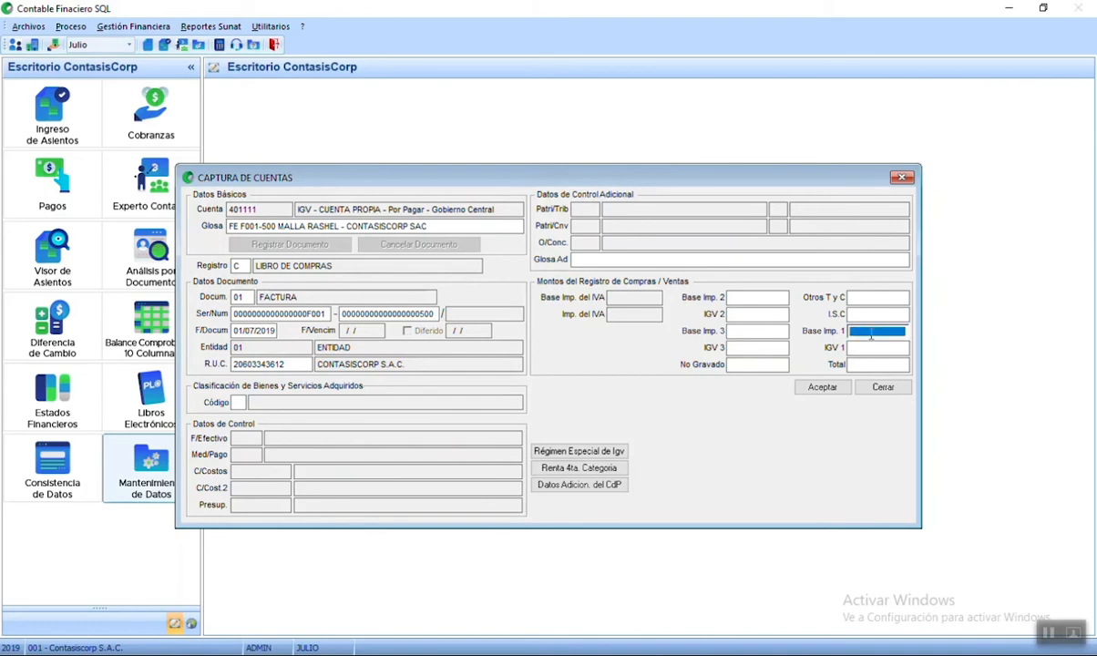
{"action": "type", "text": "4500"}
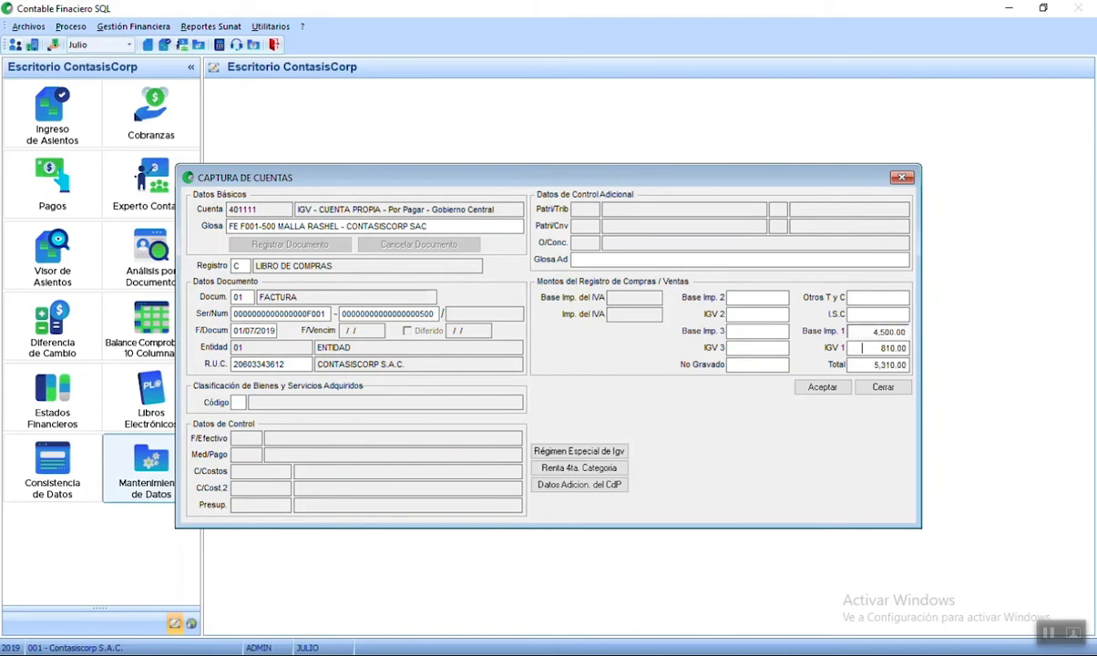
{"action": "left_click", "coordinate": [822, 387]}
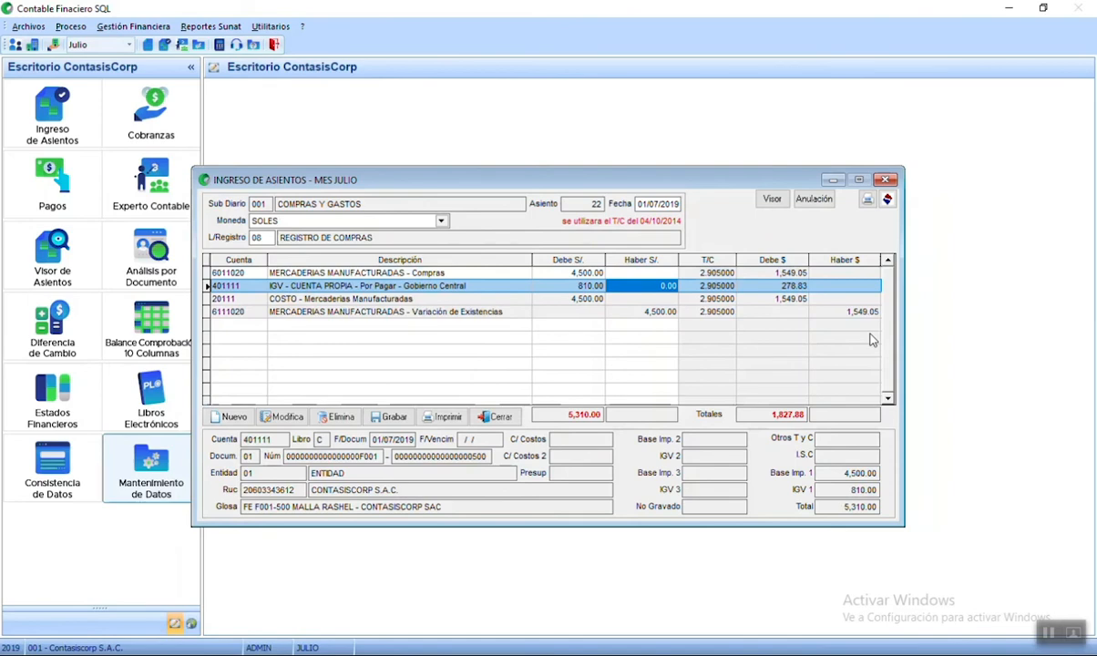
{"action": "left_click", "coordinate": [563, 287]}
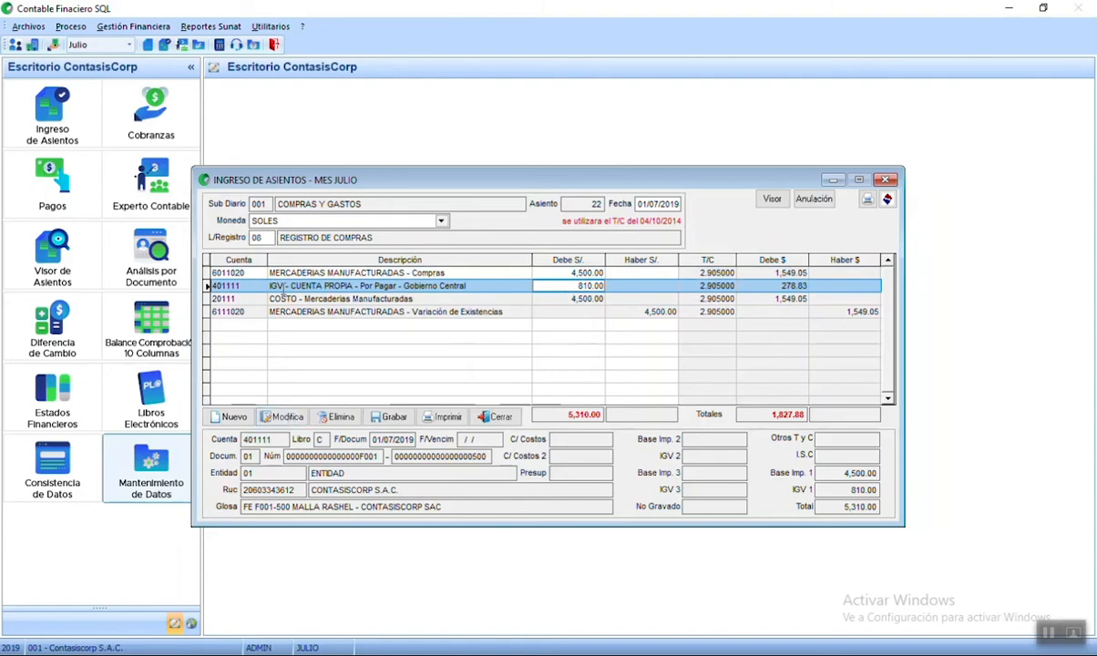
- Mark the IGV line as subject to detracción with code 01201 and operation type 01
{"action": "left_click", "coordinate": [288, 417]}
{"action": "left_click", "coordinate": [282, 416]}
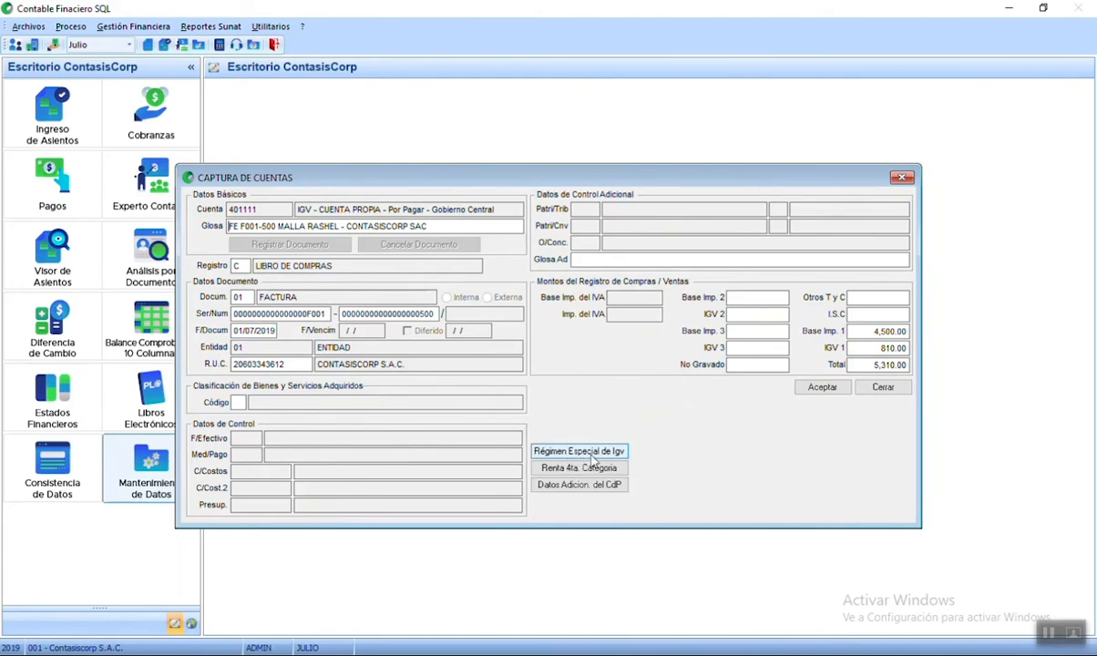
{"action": "left_click", "coordinate": [557, 450]}
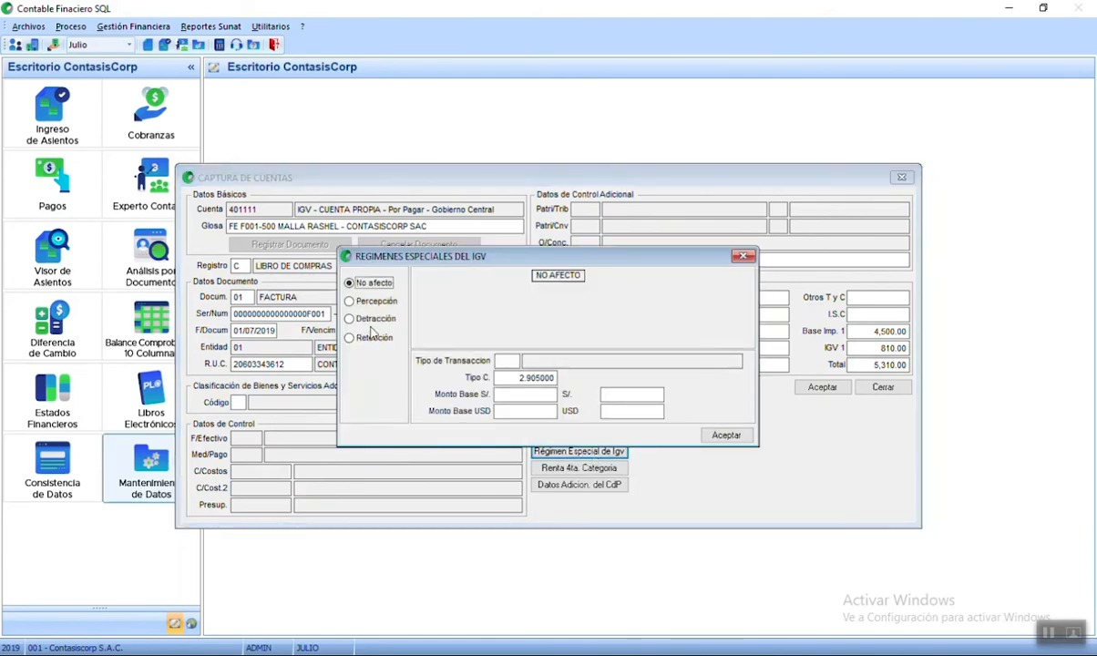
{"action": "left_click", "coordinate": [350, 318]}
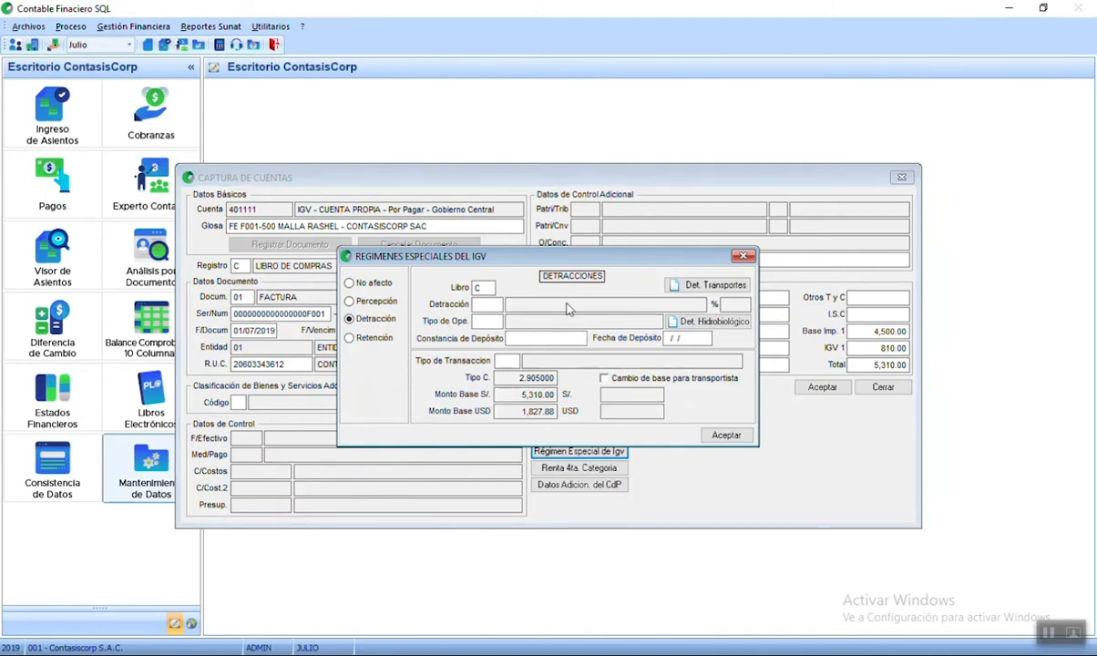
{"action": "key", "text": "F2"}
{"action": "left_click", "coordinate": [518, 332]}
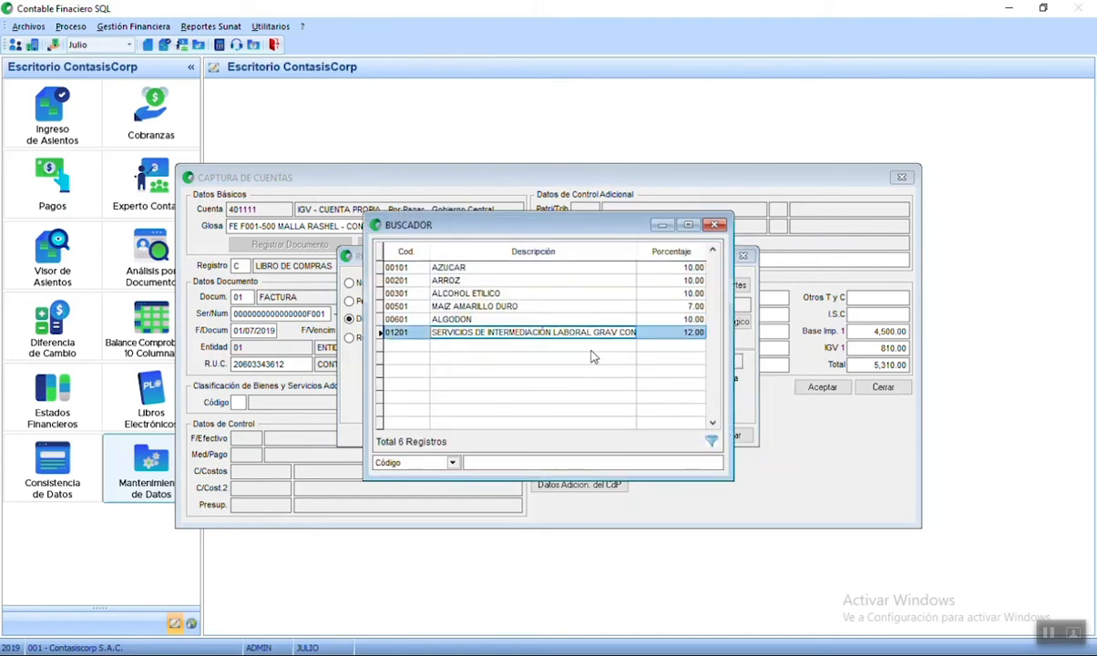
{"action": "key", "text": "Return"}
{"action": "left_click", "coordinate": [479, 323]}
{"action": "key", "text": "F1"}
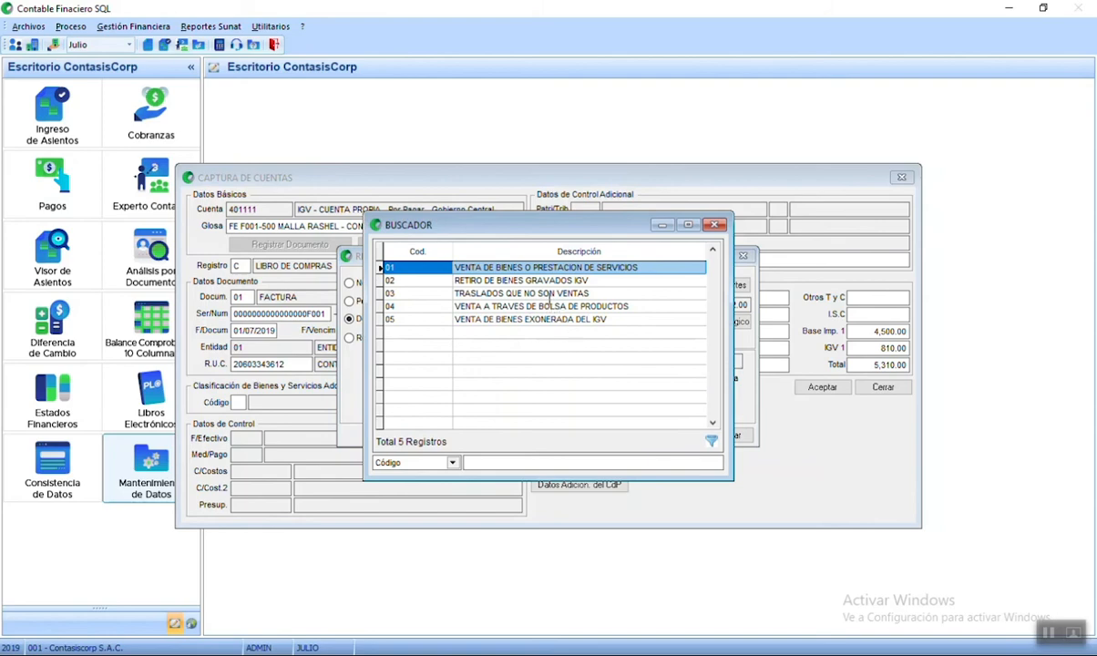
{"action": "left_click", "coordinate": [581, 267]}
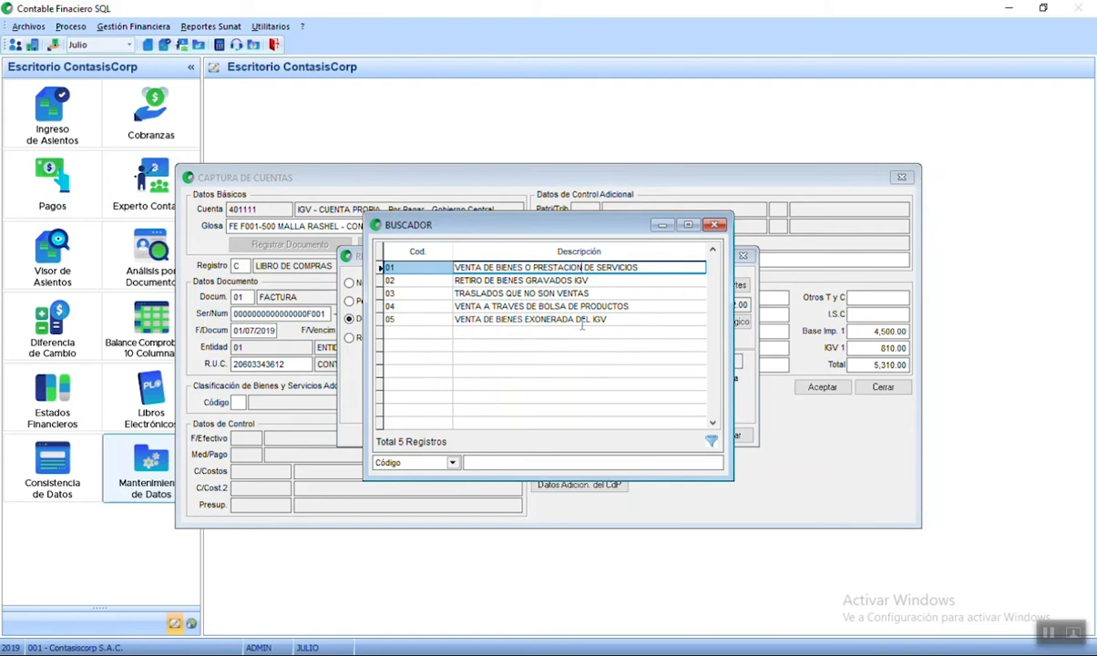
{"action": "key", "text": "Return"}
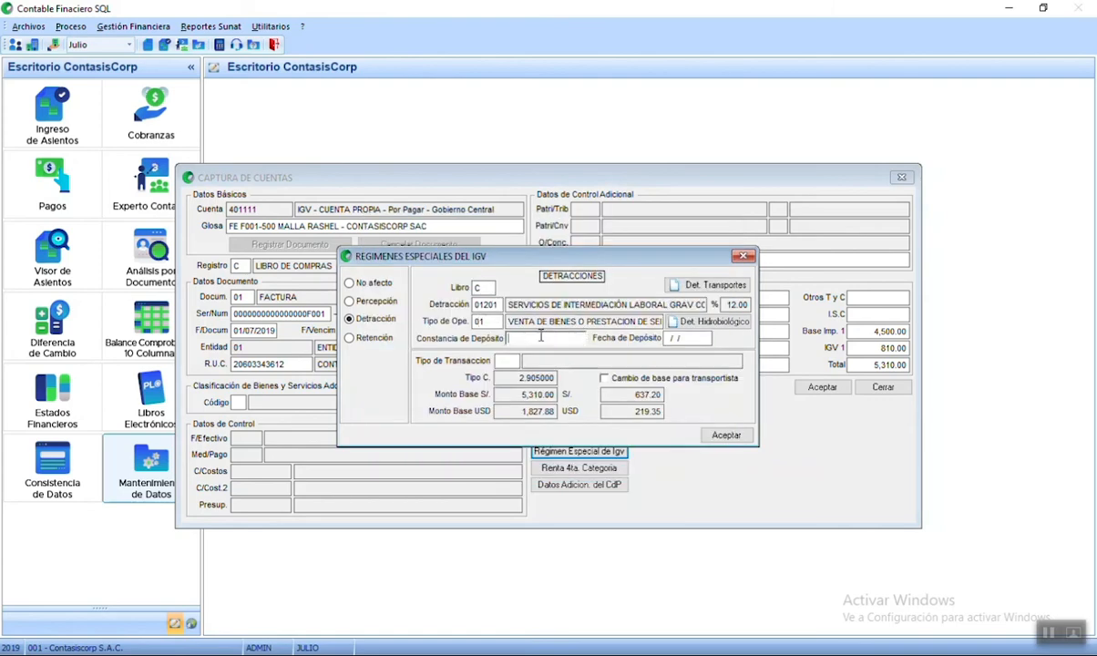
- Enter the deposit constancia number and deposit date 07/07/2019, then accept the detraction and IGV line
{"action": "type", "text": "8888555444"}
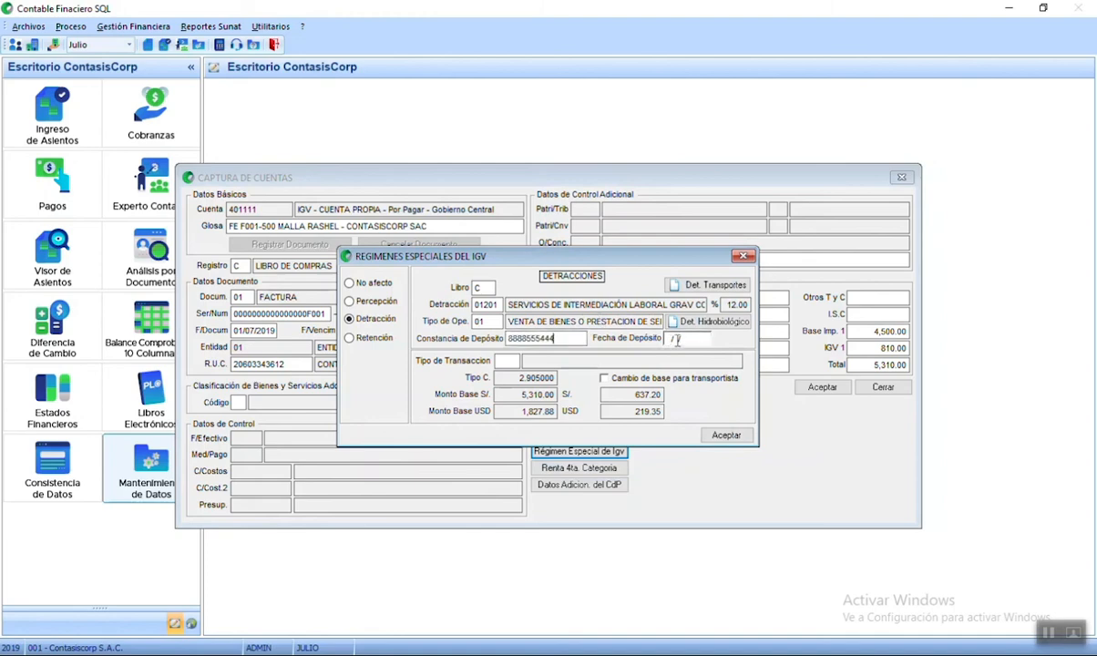
{"action": "left_click", "coordinate": [677, 339]}
{"action": "type", "text": "20/0"}
{"action": "type", "text": "7"}
{"action": "key", "text": "BackSpace"}
{"action": "key", "text": "BackSpace"}
{"action": "key", "text": "BackSpace"}
{"action": "key", "text": "BackSpace"}
{"action": "type", "text": "07"}
{"action": "type", "text": "07/2019"}
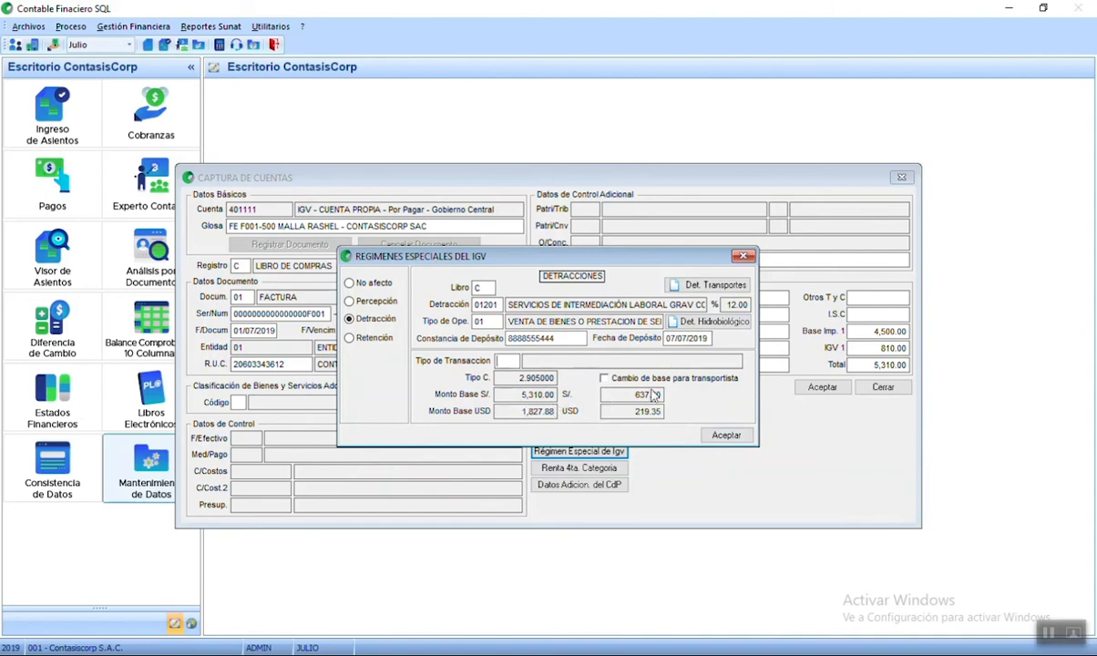
{"action": "left_click", "coordinate": [728, 436]}
{"action": "left_click", "coordinate": [820, 388]}
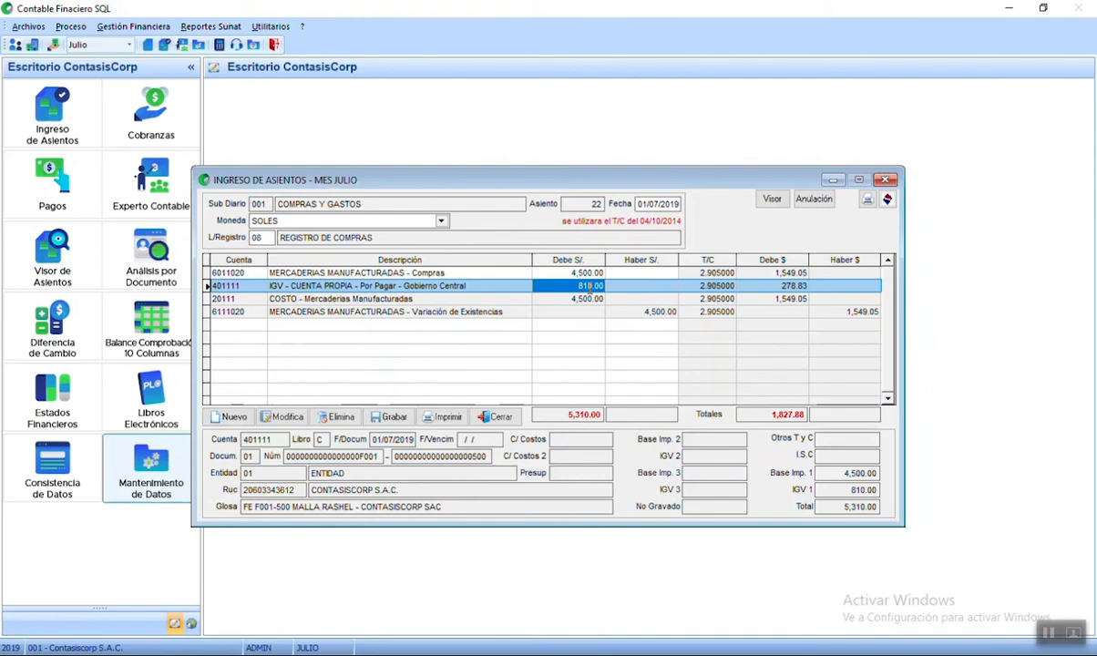
{"action": "left_click", "coordinate": [229, 417]}
- Add account 4212 with a 5,310.00 soles credit to balance the entry
{"action": "type", "text": "4212"}
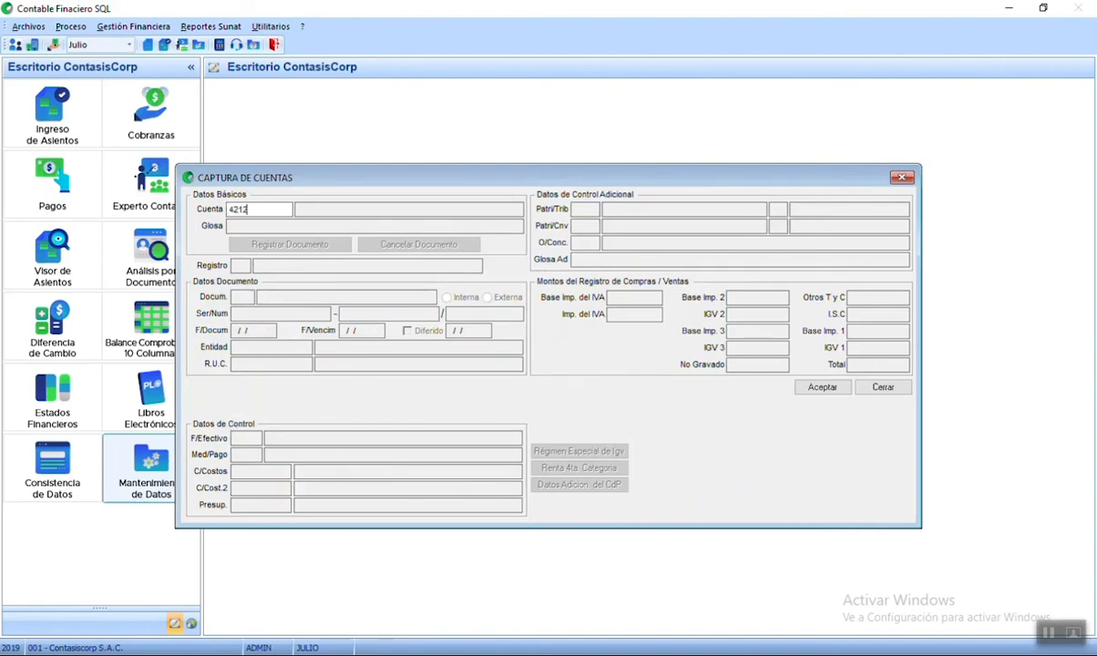
{"action": "key", "text": "Return"}
{"action": "key", "text": "Return"}
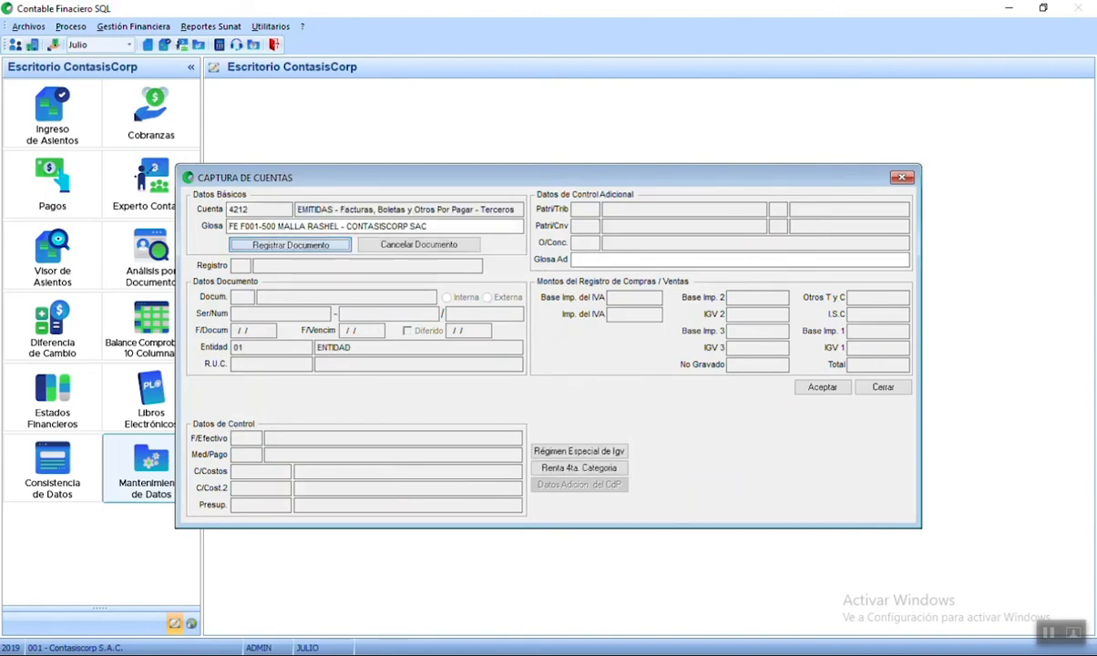
{"action": "key", "text": "Return"}
{"action": "key", "text": "Return"}
{"action": "key", "text": "Return"}
{"action": "key", "text": "Return"}
{"action": "key", "text": "Return"}
{"action": "key", "text": "Return"}
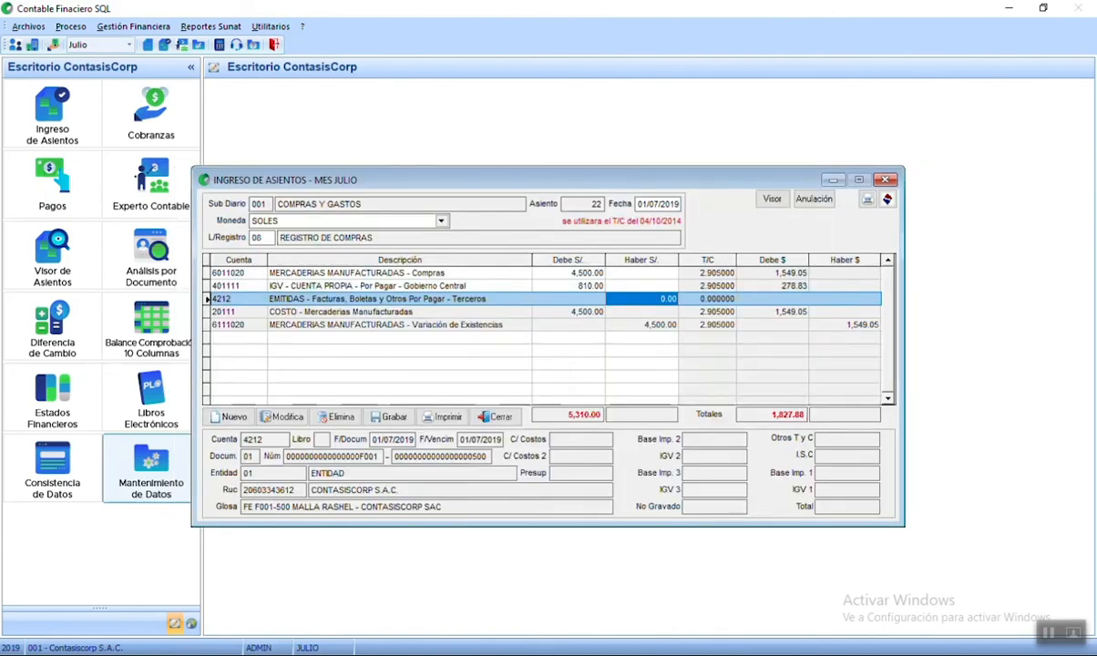
{"action": "key", "text": "Left"}
{"action": "key", "text": "Right"}
{"action": "type", "text": "5,310"}
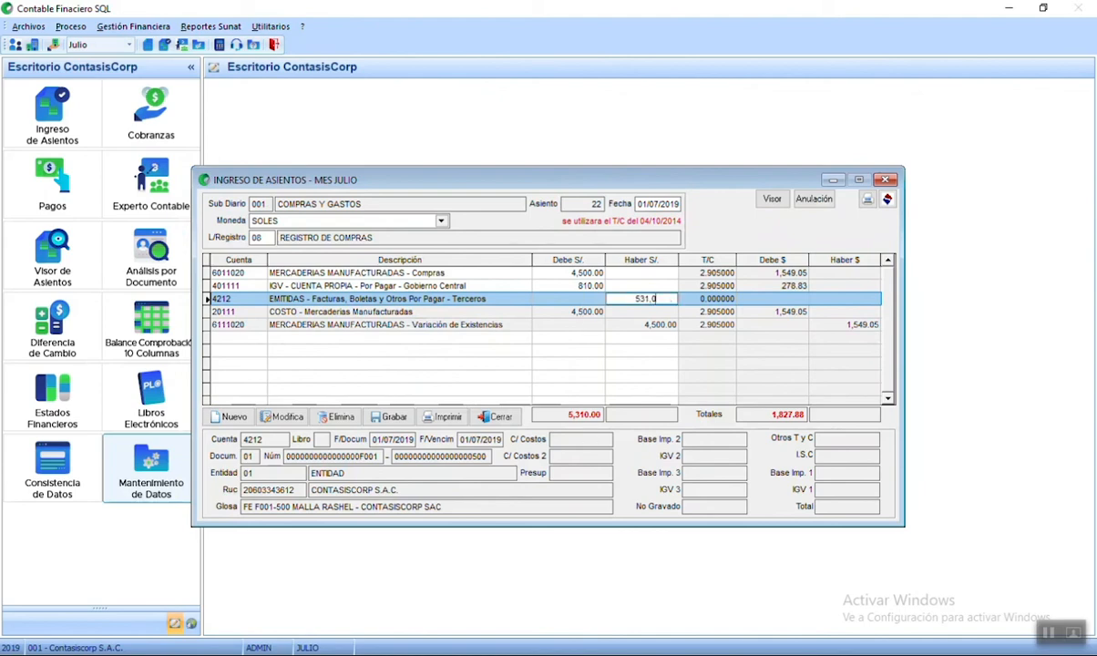
{"action": "key", "text": "Return"}
- Recheck the IGV 401111 line's description, document and register C, accepting it unchanged
{"action": "left_click", "coordinate": [479, 288]}
{"action": "left_click", "coordinate": [494, 300]}
{"action": "left_click", "coordinate": [492, 311]}
{"action": "left_click", "coordinate": [488, 300]}
{"action": "left_click", "coordinate": [450, 286]}
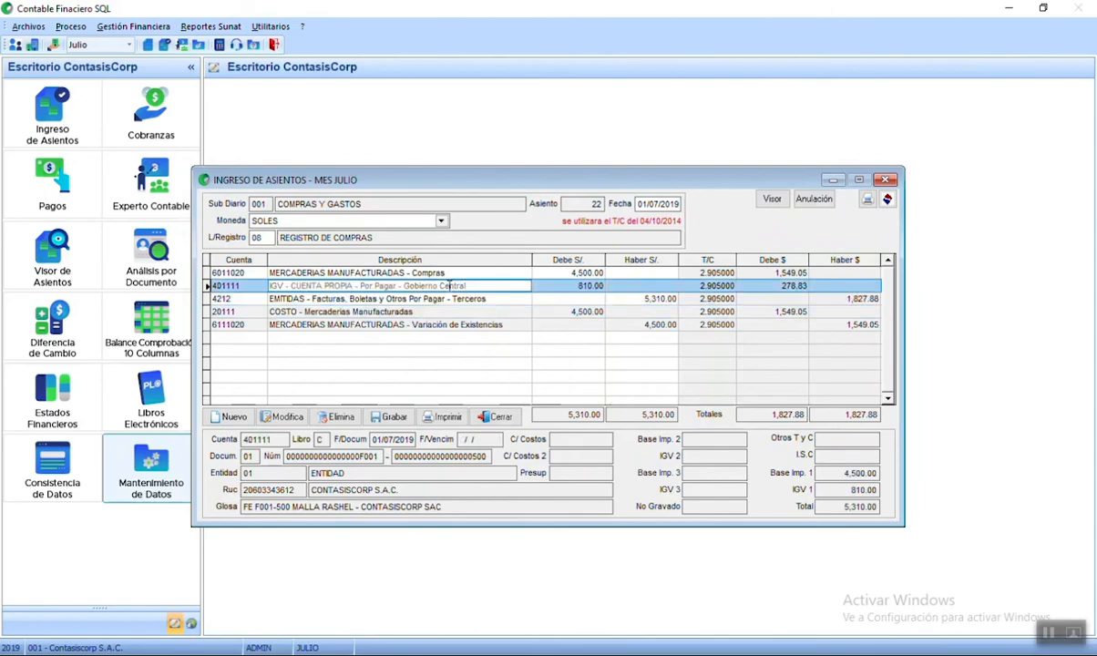
{"action": "left_click", "coordinate": [286, 416]}
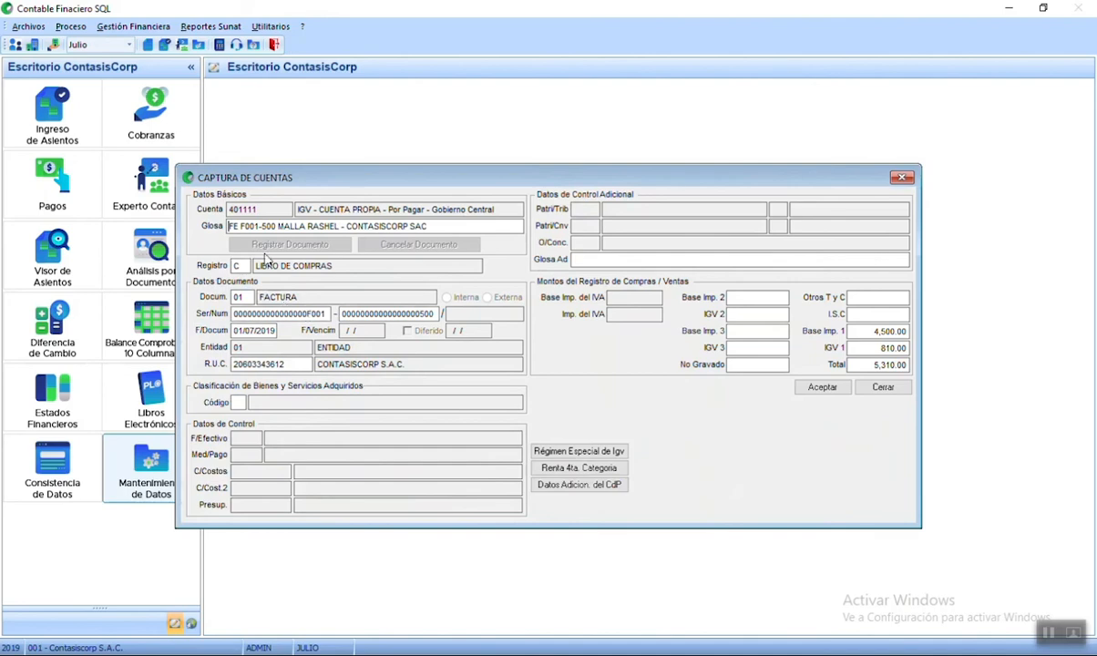
{"action": "left_click", "coordinate": [276, 228]}
{"action": "key", "text": "Return"}
{"action": "key", "text": "Return"}
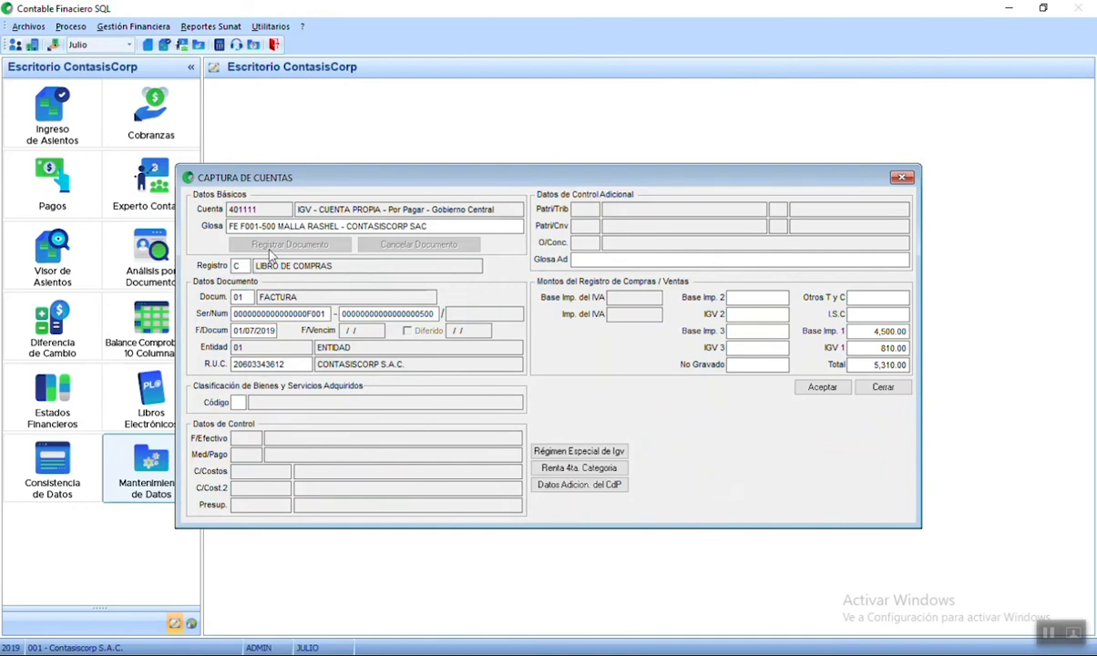
{"action": "key", "text": "Return"}
{"action": "left_click_drag", "start_coordinate": [246, 268], "coordinate": [222, 265]}
{"action": "left_click", "coordinate": [819, 388]}
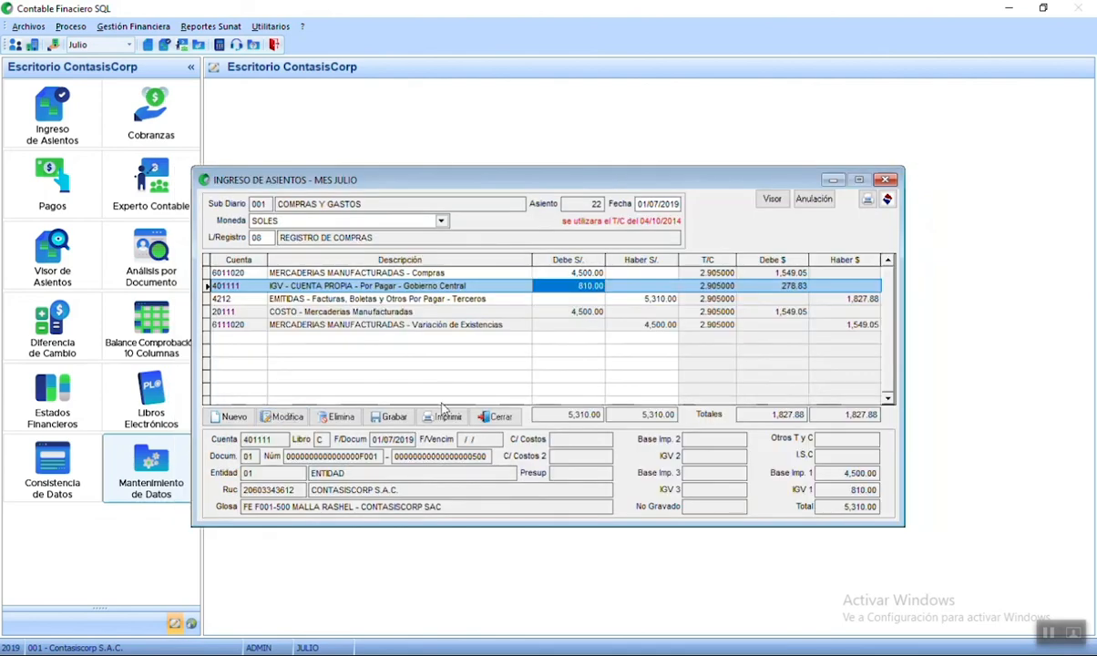
- Save balanced entry 22 with Grabar
{"action": "left_click", "coordinate": [399, 311]}
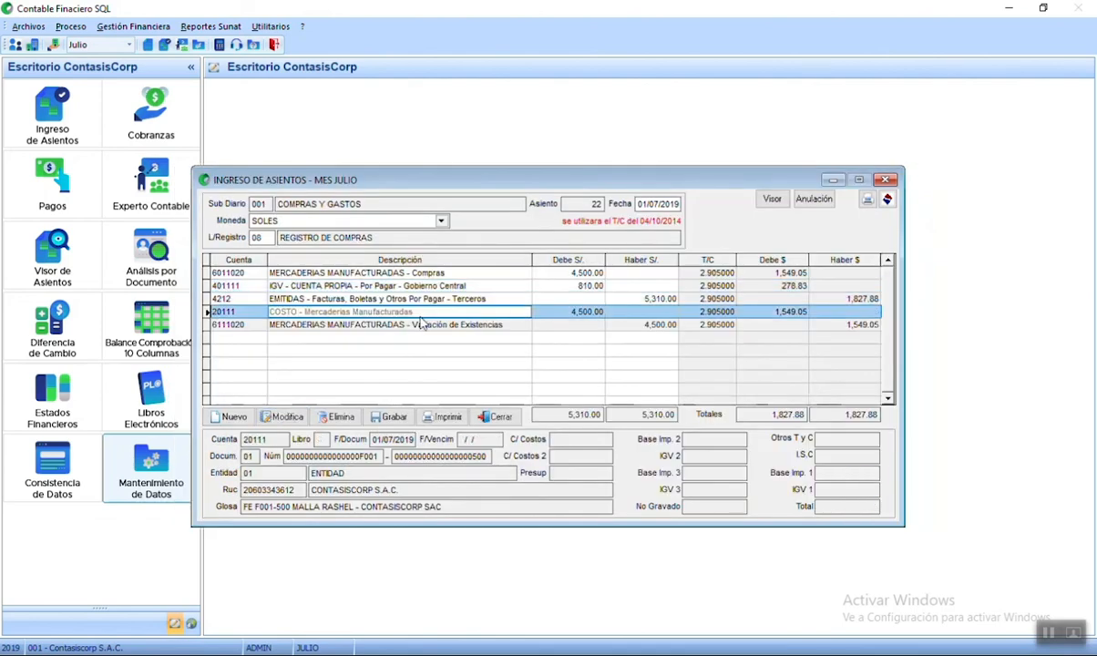
{"action": "left_click", "coordinate": [390, 418]}
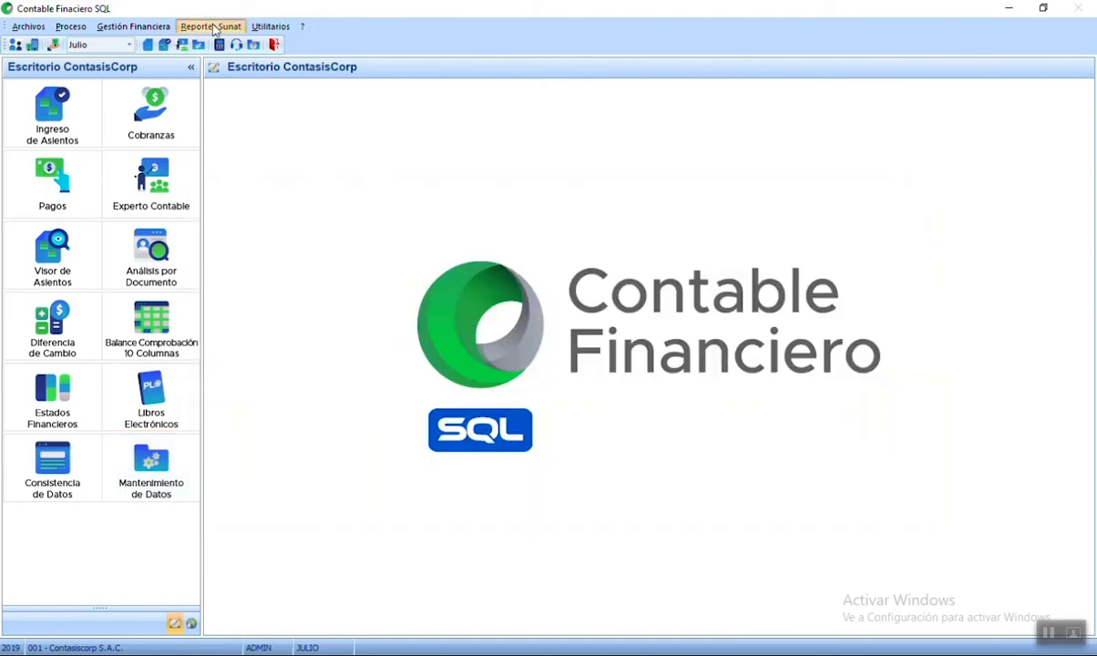
{"action": "left_click", "coordinate": [212, 26]}
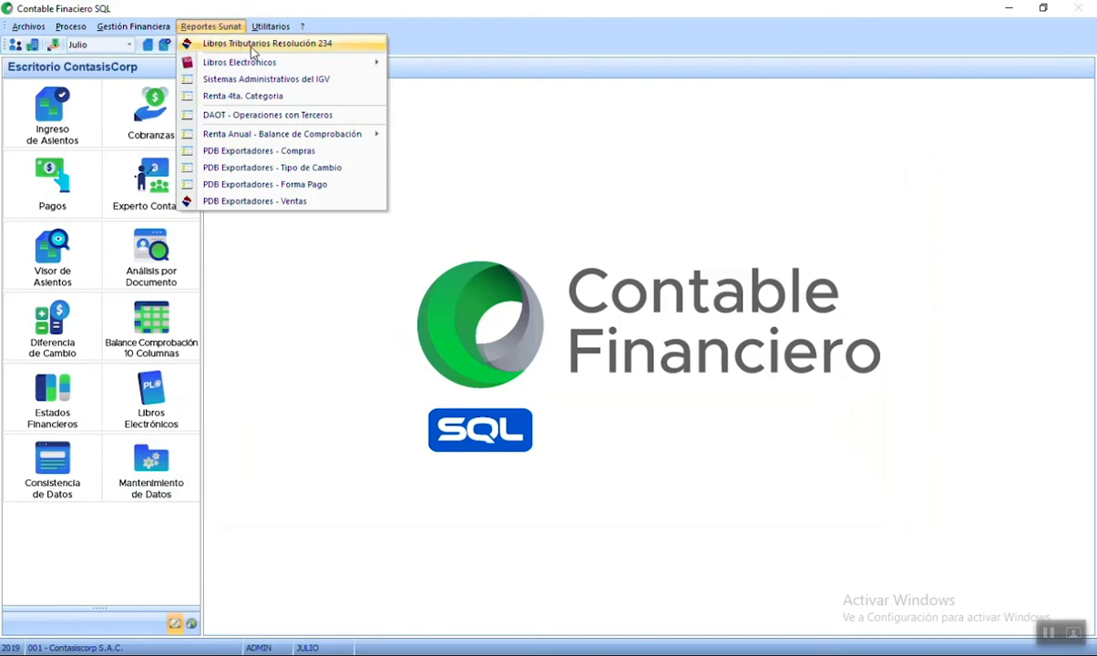
- Open Libros Tributarios Resolución 234 and load the July 2019 Formato 8.1 Registro de Compras
{"action": "left_click", "coordinate": [345, 47]}
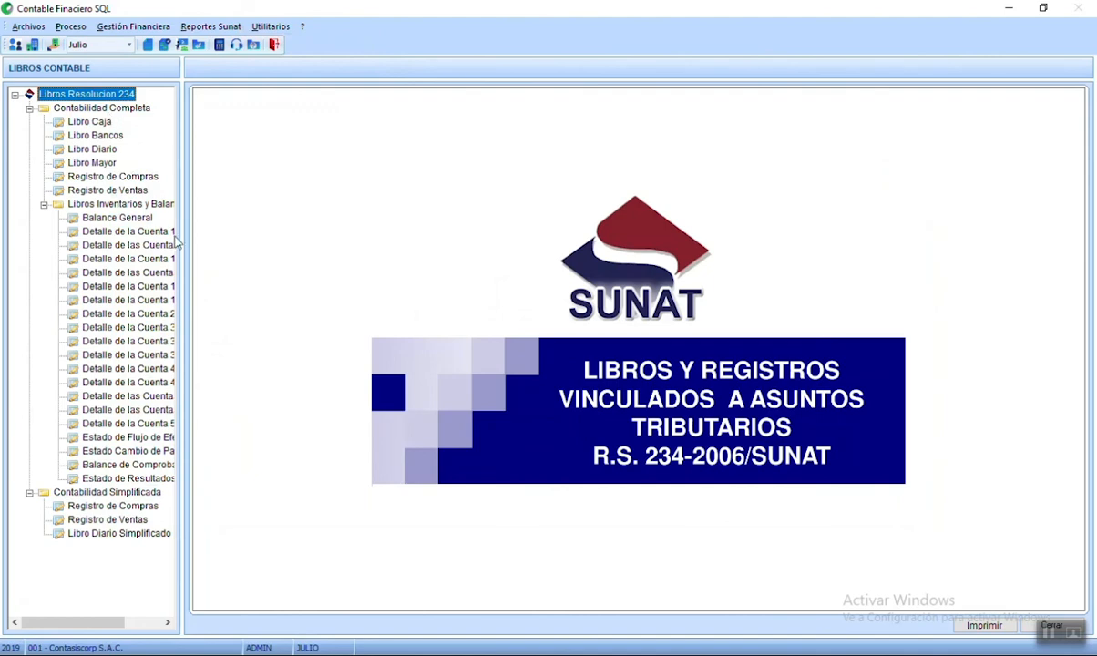
{"action": "left_click", "coordinate": [44, 205]}
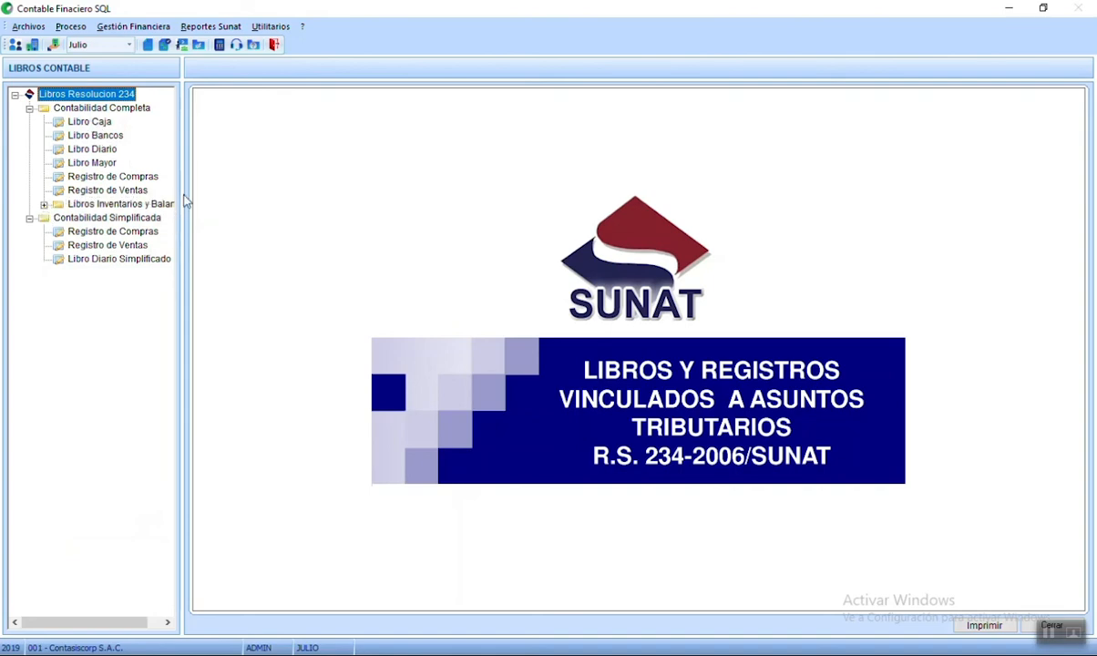
{"action": "left_click", "coordinate": [60, 180]}
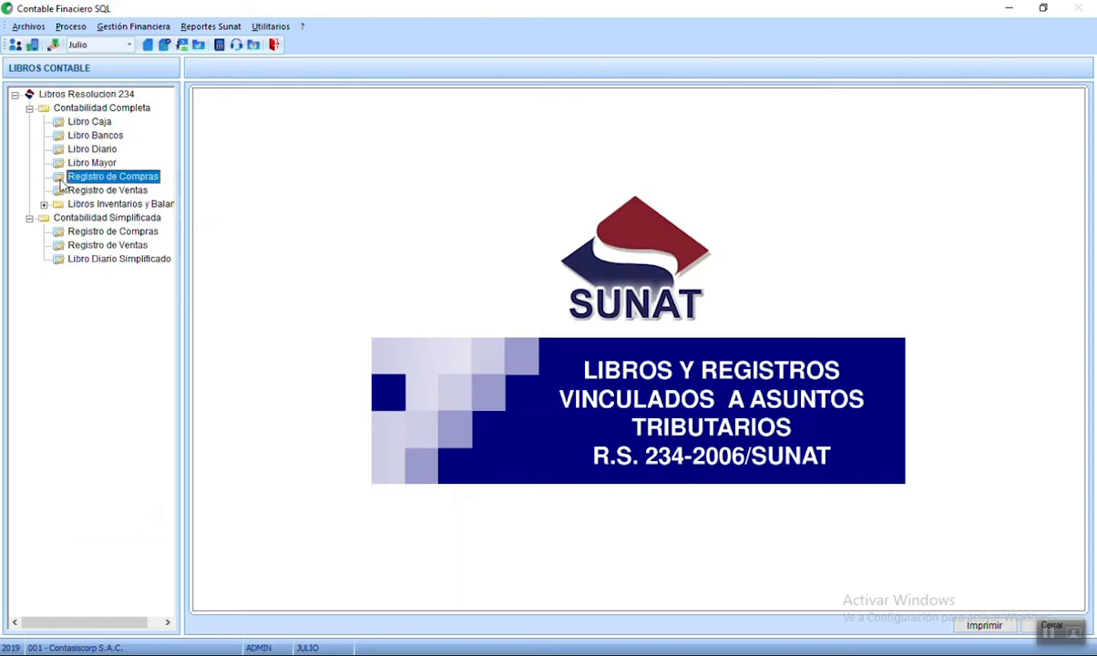
{"action": "double_click", "coordinate": [60, 175]}
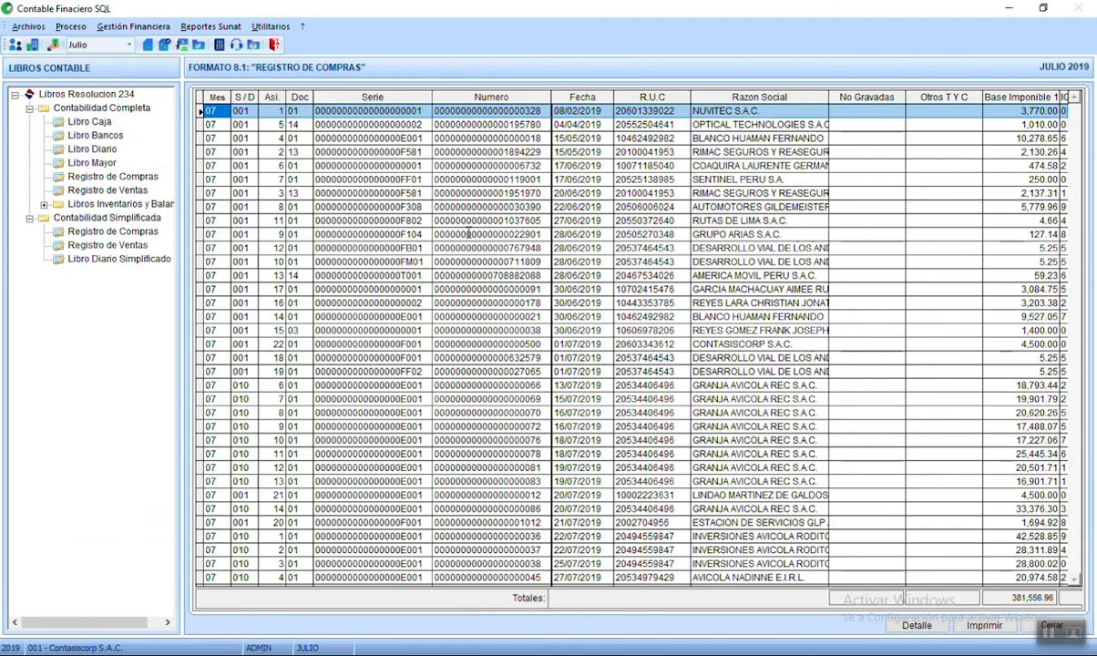
- Locate purchase entry 22 and paste CONTASISCORP S.A.C. as its supplier name
{"action": "scroll", "coordinate": [603, 262], "scroll_direction": "down", "scroll_amount": 5}
{"action": "scroll", "coordinate": [603, 262], "scroll_direction": "up", "scroll_amount": 5}
{"action": "scroll", "coordinate": [583, 283], "scroll_direction": "down", "scroll_amount": 8}
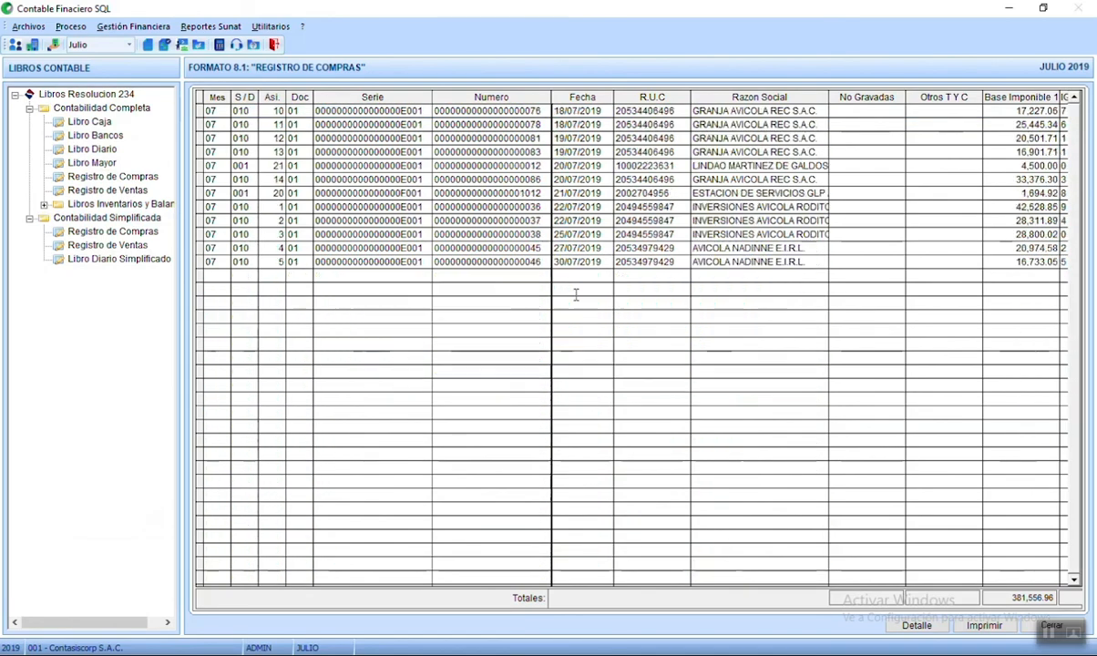
{"action": "scroll", "coordinate": [577, 291], "scroll_direction": "up", "scroll_amount": 4}
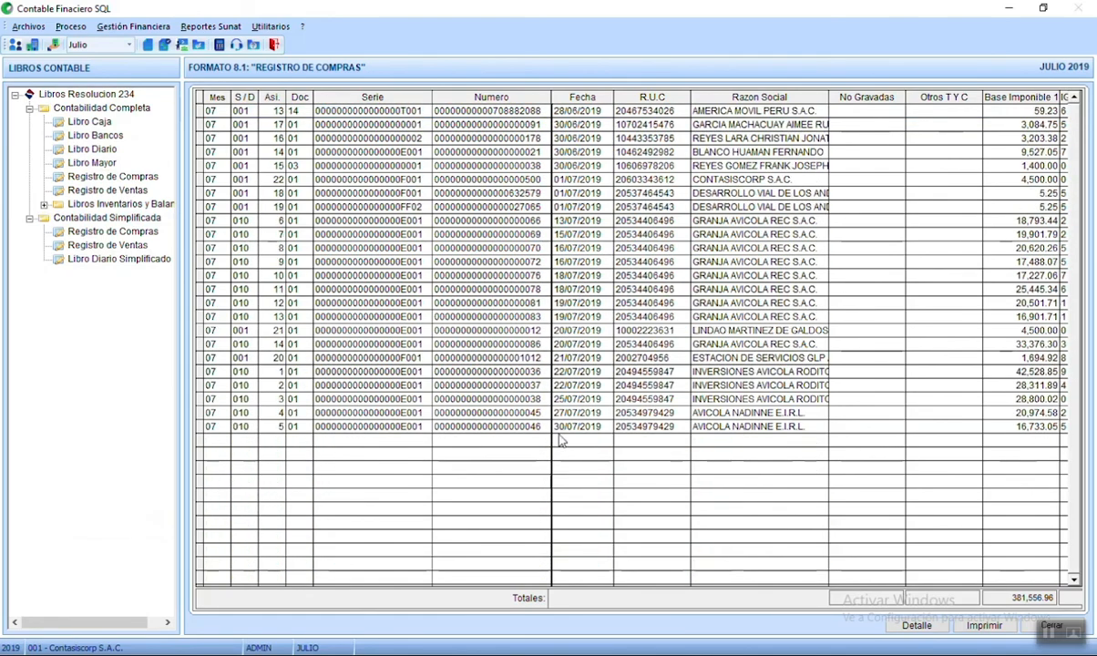
{"action": "scroll", "coordinate": [528, 415], "scroll_direction": "up", "scroll_amount": 5}
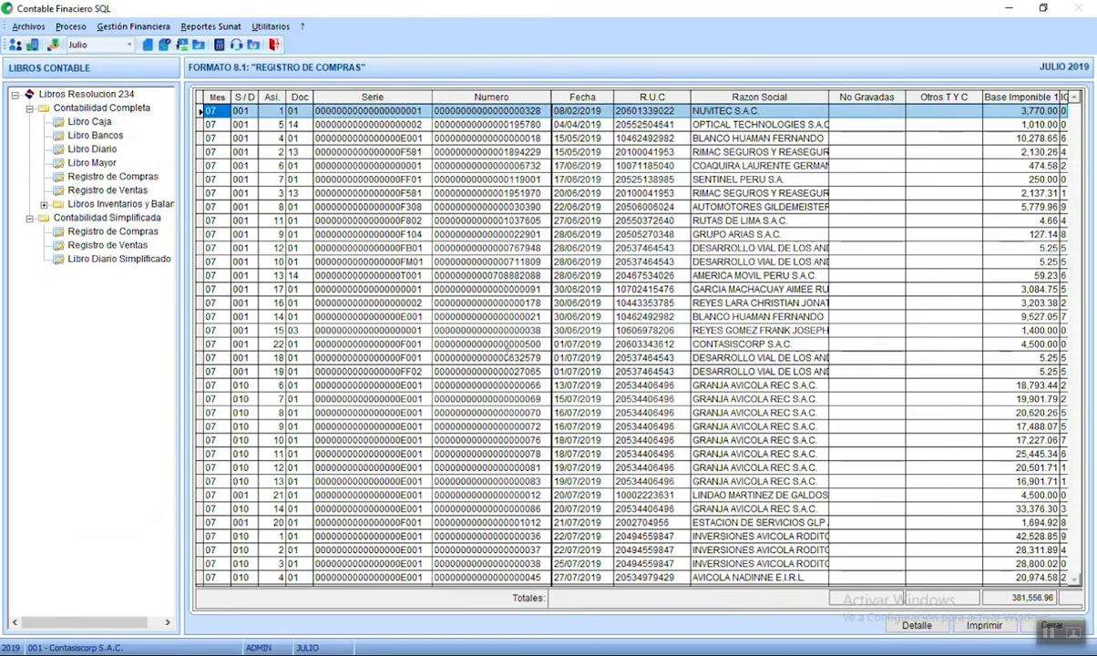
{"action": "left_click", "coordinate": [532, 345]}
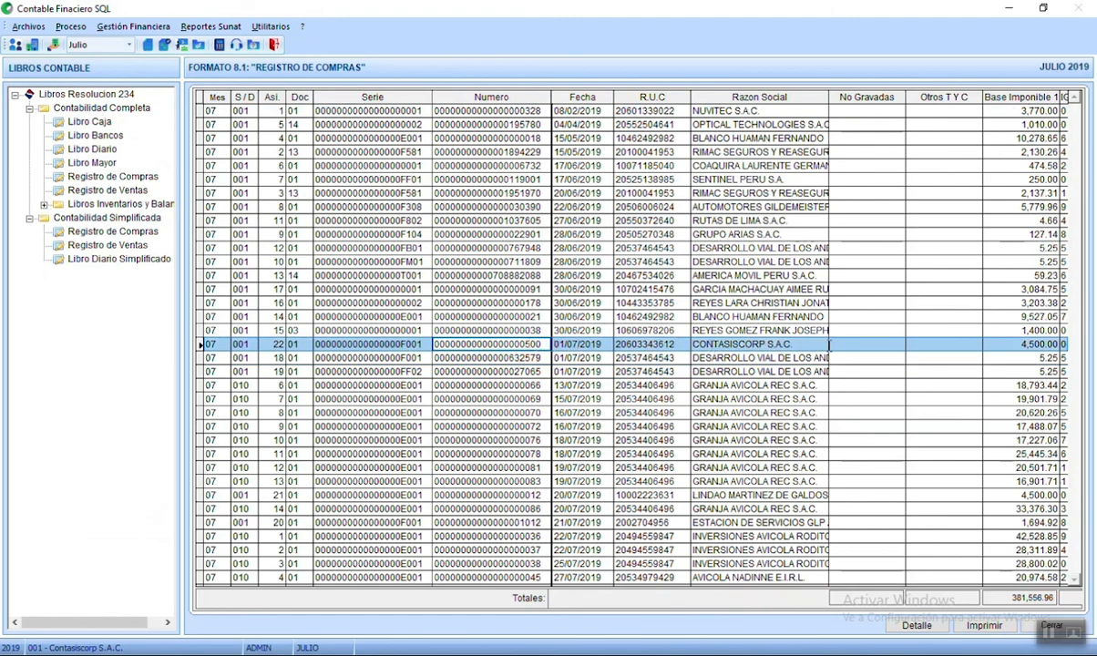
{"action": "left_click", "coordinate": [799, 345]}
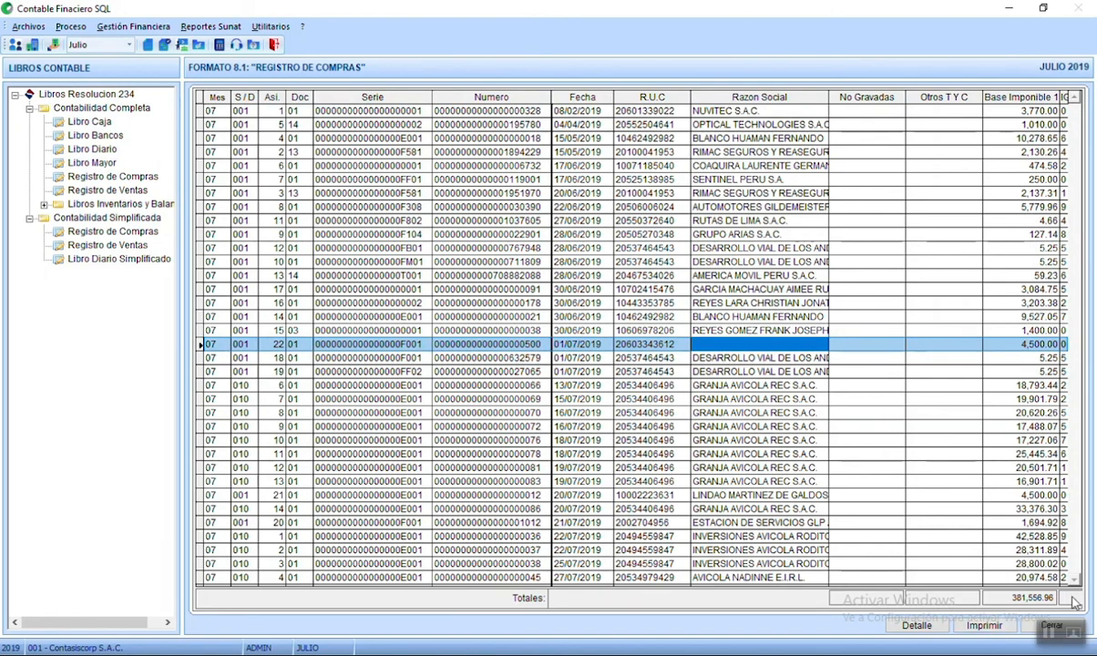
{"action": "type", "text": "CONTASISCORP S.A.C."}
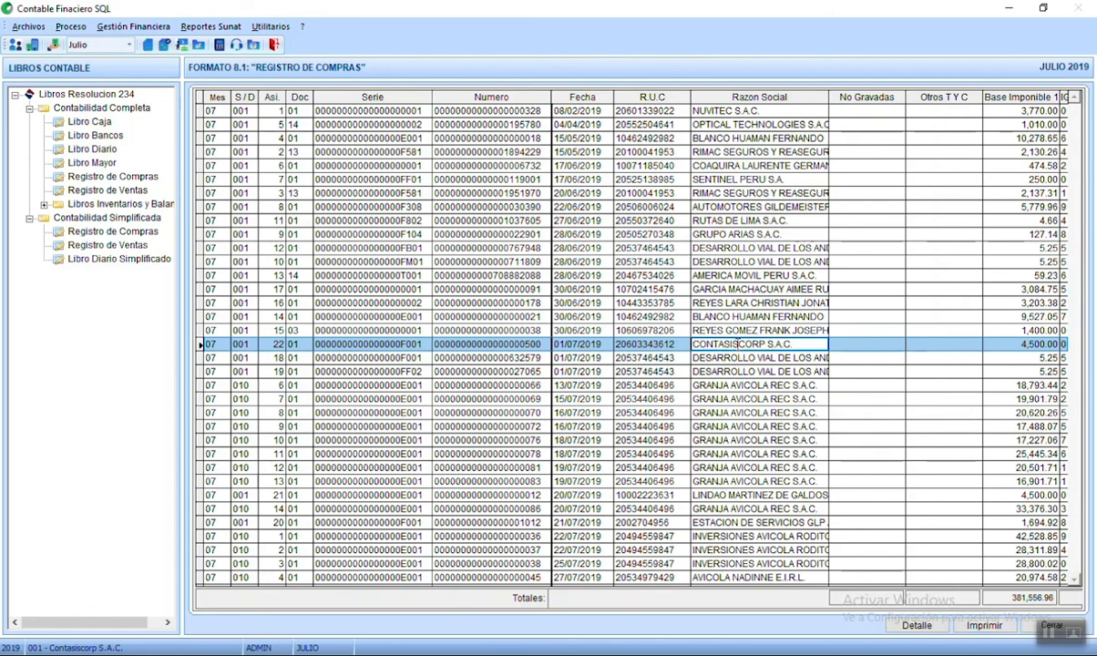
{"action": "left_click", "coordinate": [847, 344]}
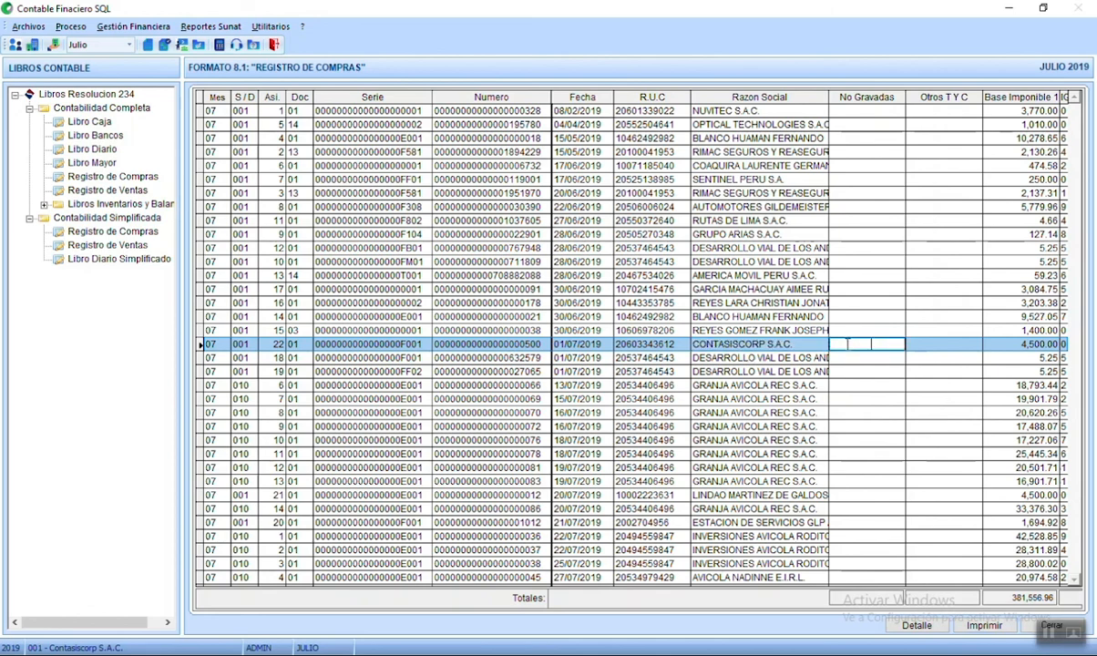
- Verify entry 22's 810.00 IGV, 5,310.00 total, Glosa and F001 series
{"action": "key", "text": "Tab"}
{"action": "key", "text": "Tab"}
{"action": "key", "text": "Tab"}
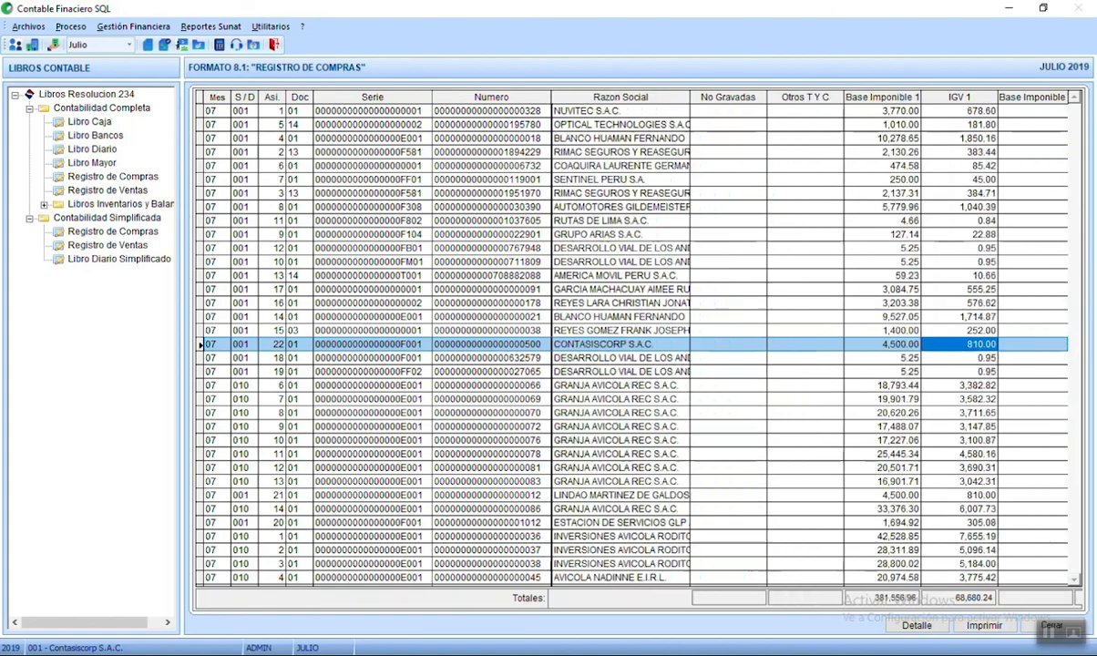
{"action": "key", "text": "Tab"}
{"action": "key", "text": "Tab"}
{"action": "key", "text": "Tab"}
{"action": "key", "text": "Tab"}
{"action": "key", "text": "Tab"}
{"action": "key", "text": "Tab"}
{"action": "key", "text": "Tab"}
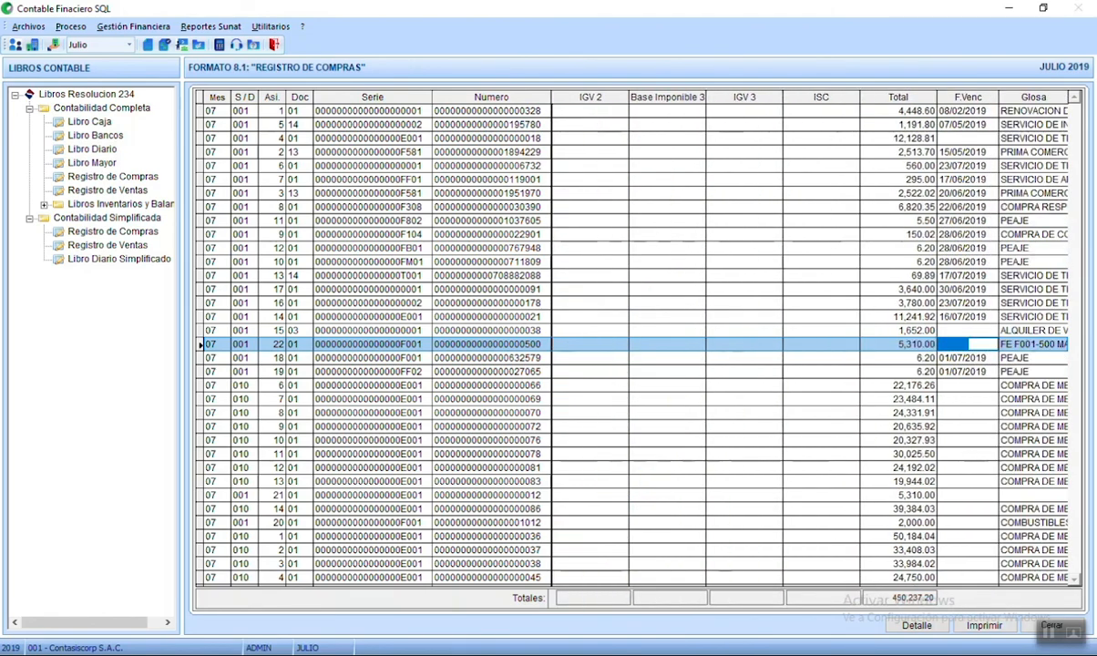
{"action": "key", "text": "shift+Tab"}
{"action": "key", "text": "Right"}
{"action": "key", "text": "Right"}
{"action": "key", "text": "Right"}
{"action": "key", "text": "Right"}
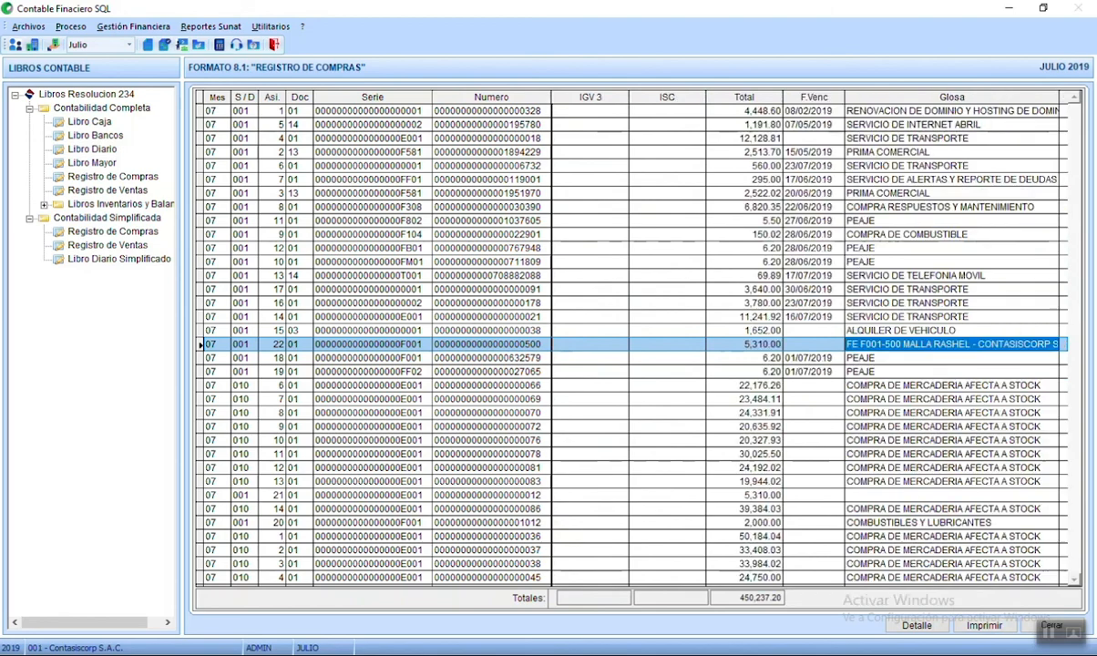
{"action": "key", "text": "Left"}
{"action": "key", "text": "Left"}
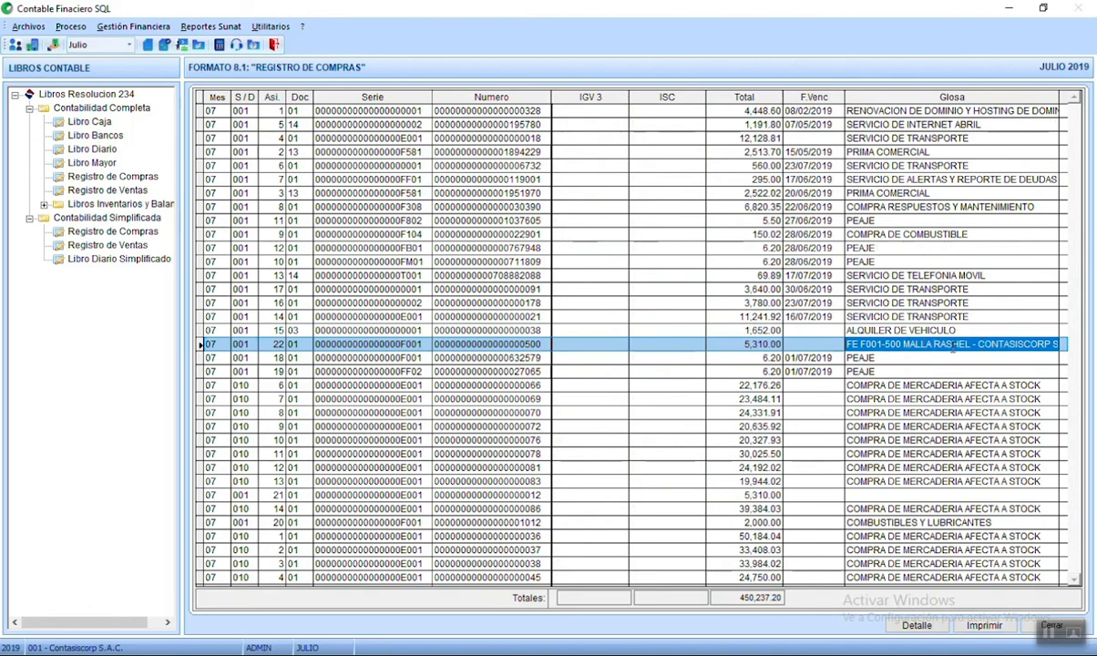
{"action": "left_click", "coordinate": [367, 345]}
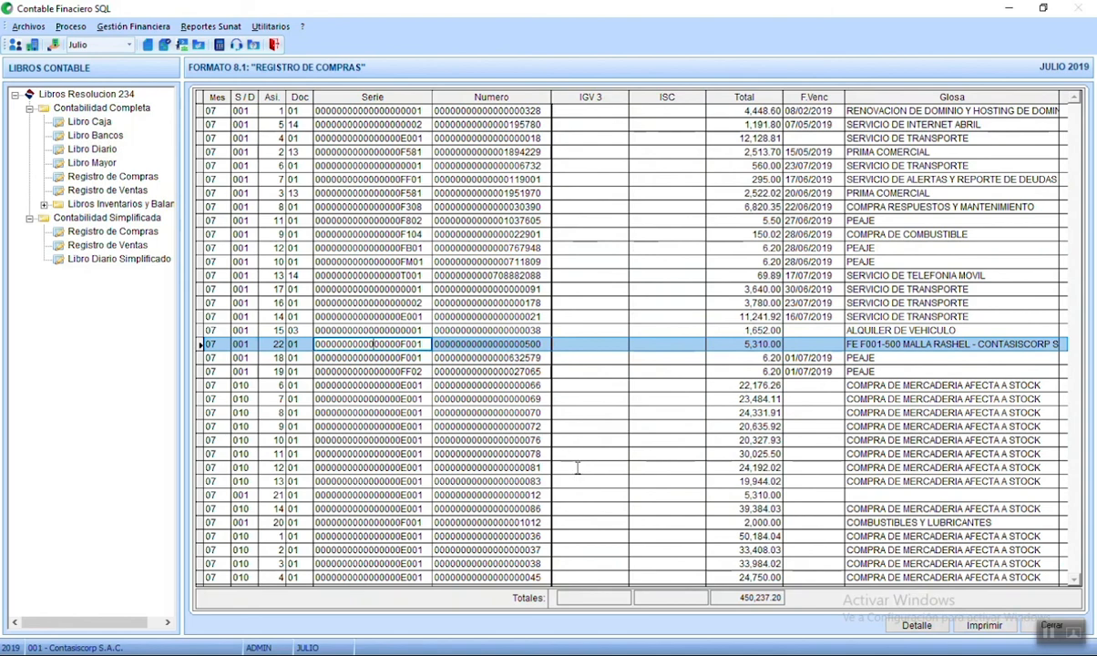
{"action": "left_click_drag", "start_coordinate": [430, 345], "coordinate": [325, 344]}
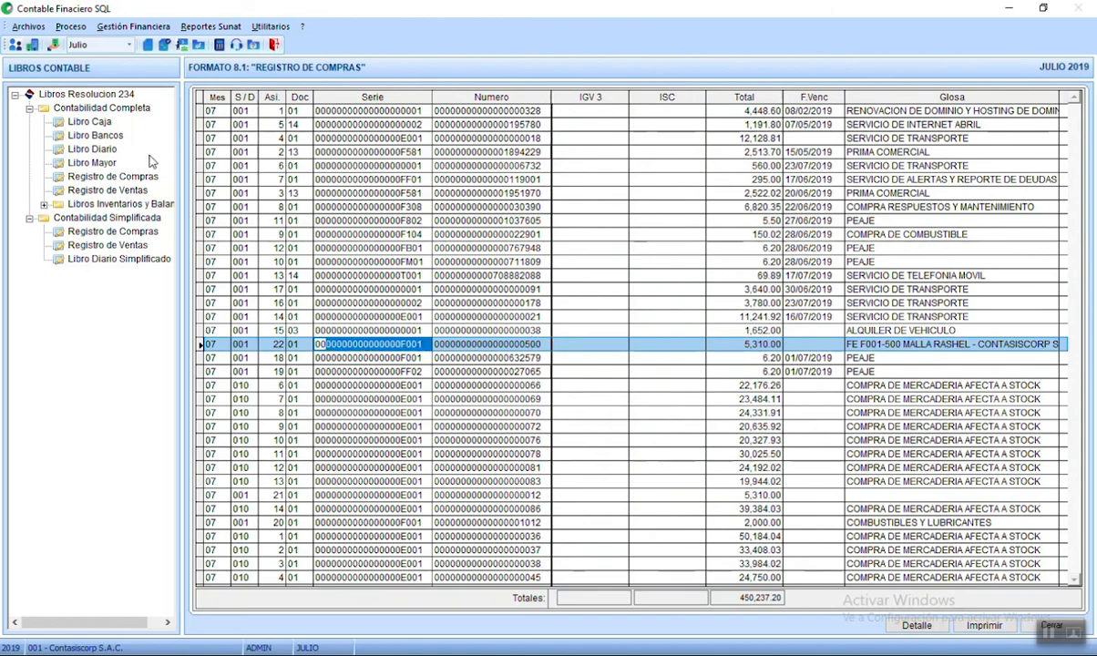
- Open the July 2019 Registro de Ventas and inspect the first sale's number, customer and RUC
{"action": "left_click", "coordinate": [77, 205]}
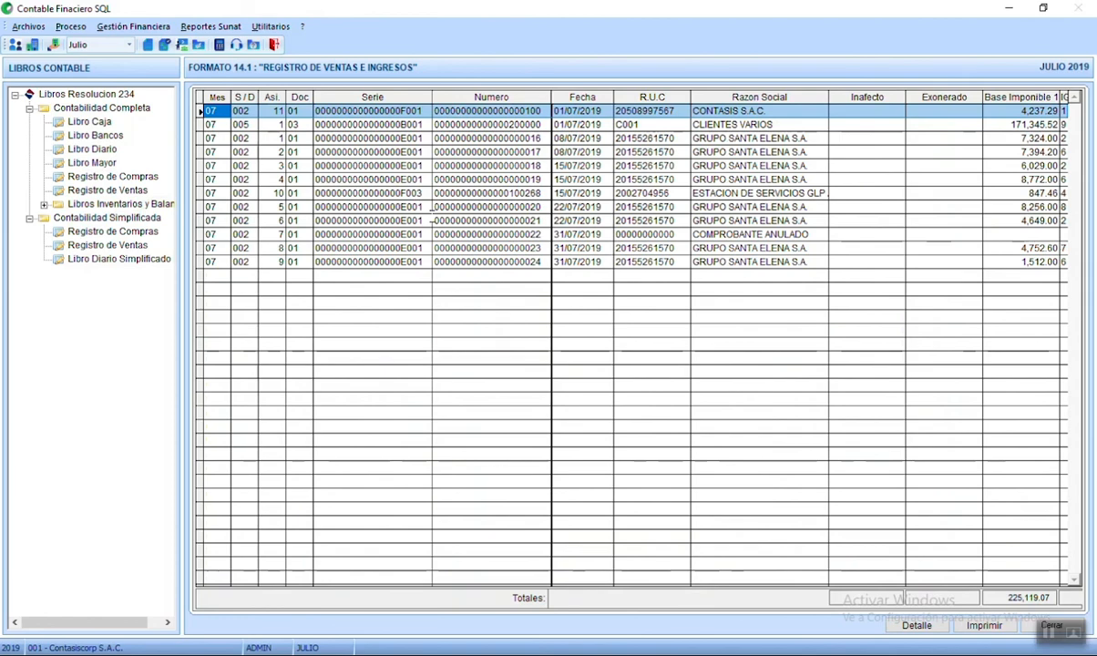
{"action": "left_click", "coordinate": [530, 113]}
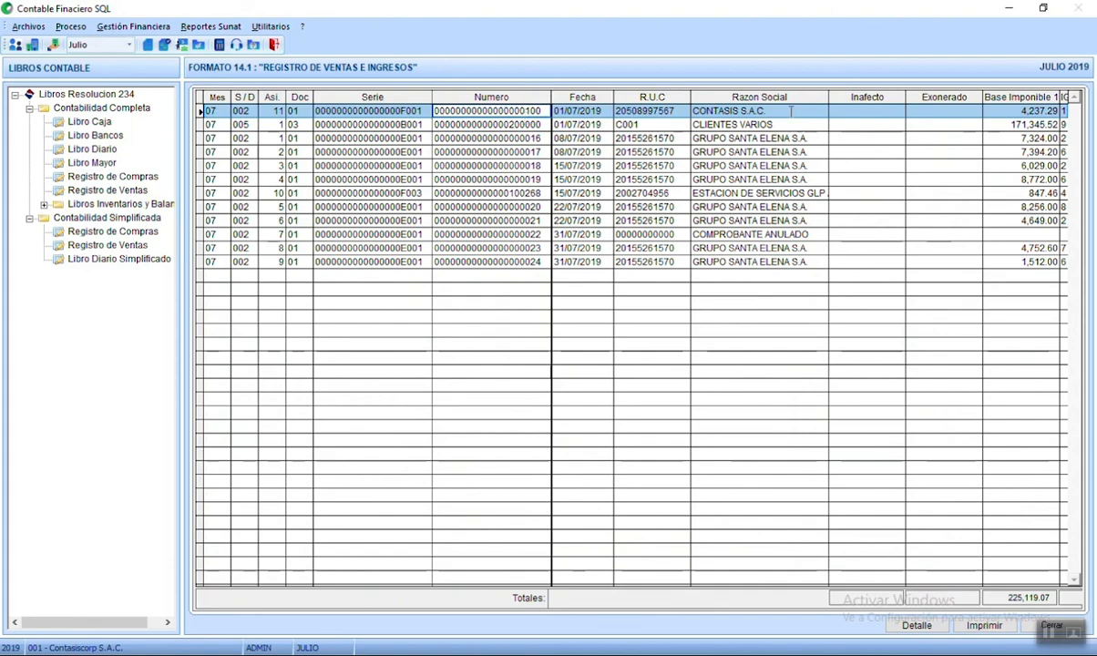
{"action": "left_click", "coordinate": [753, 110]}
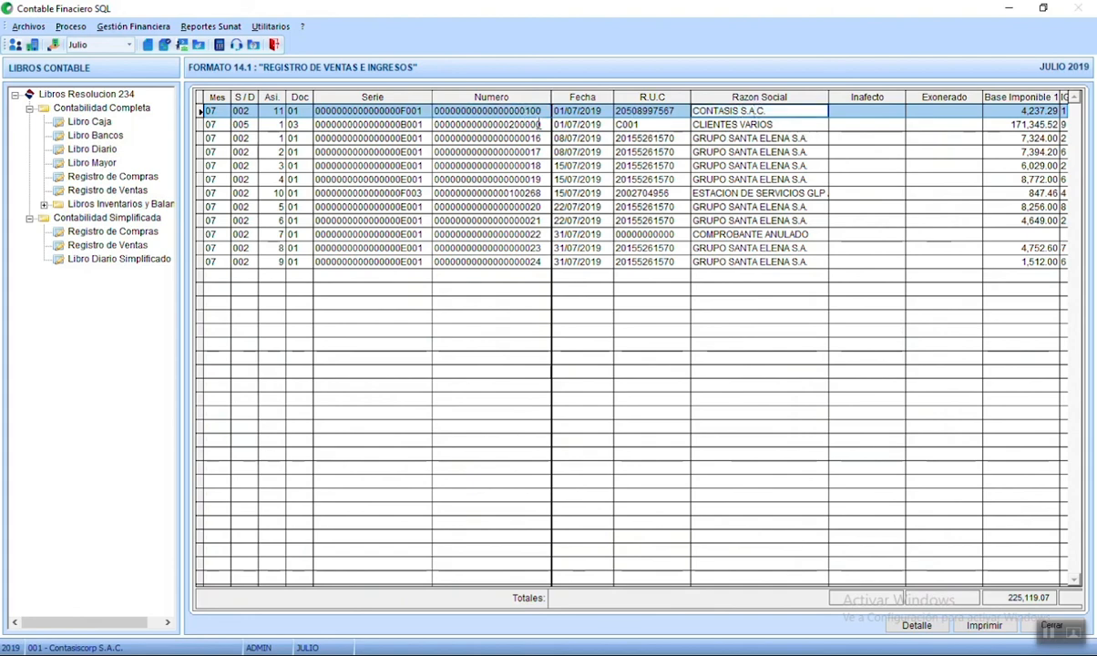
{"action": "left_click", "coordinate": [507, 110]}
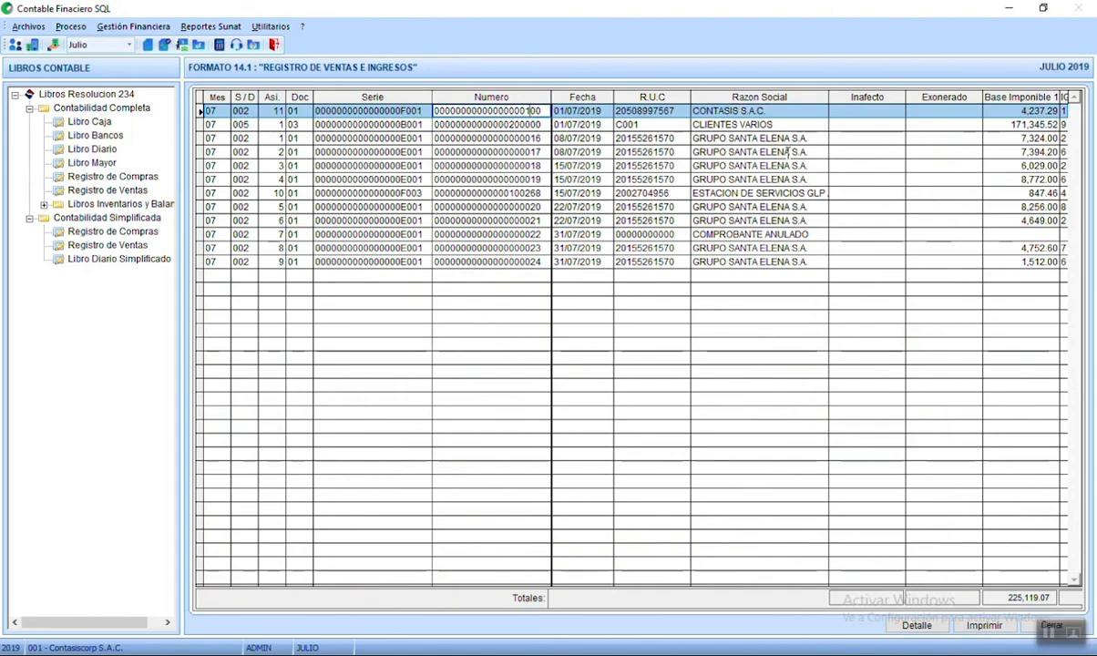
{"action": "left_click", "coordinate": [724, 110]}
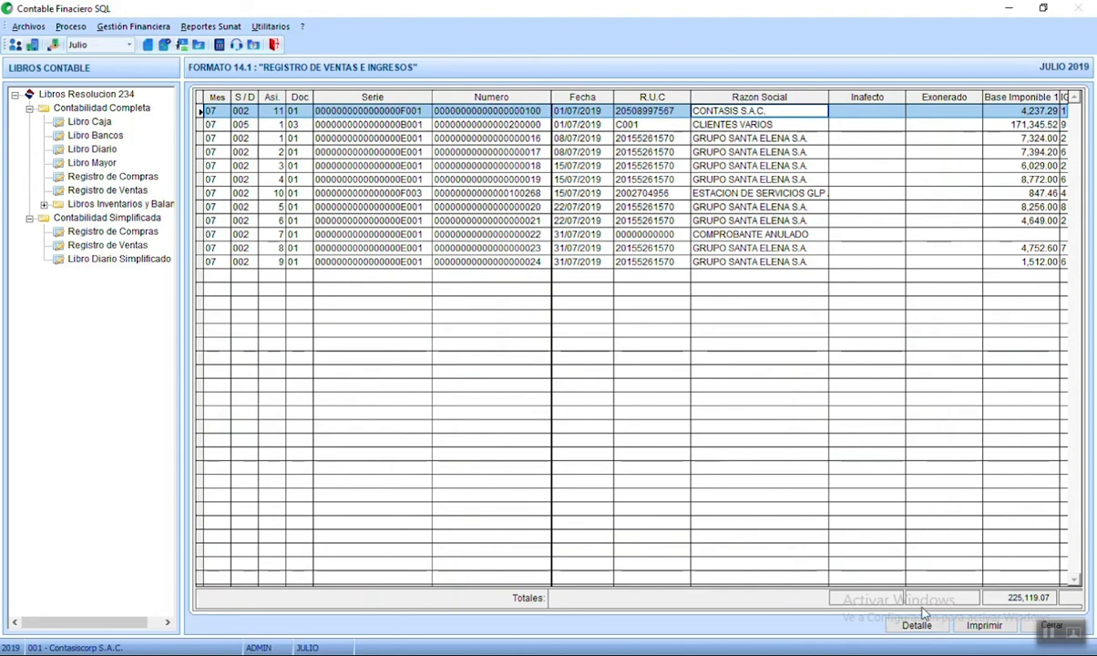
{"action": "left_click", "coordinate": [665, 110]}
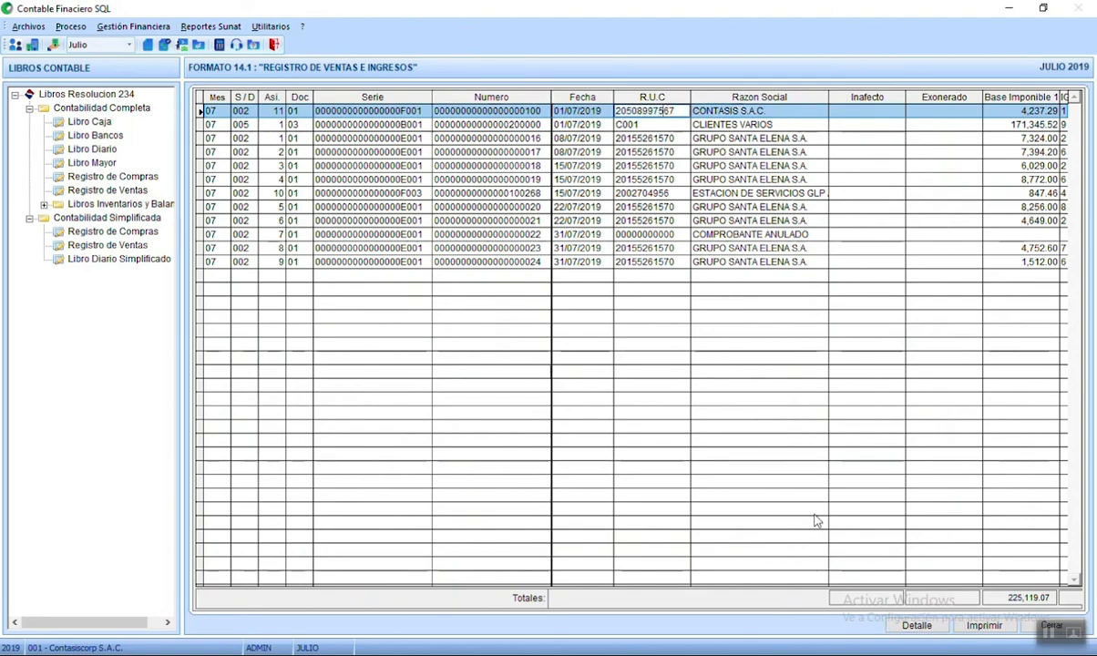
{"action": "left_click", "coordinate": [767, 111]}
- Open sales entry 11's Asiento Contable and scroll across its account lines and amounts
{"action": "double_click", "coordinate": [768, 110]}
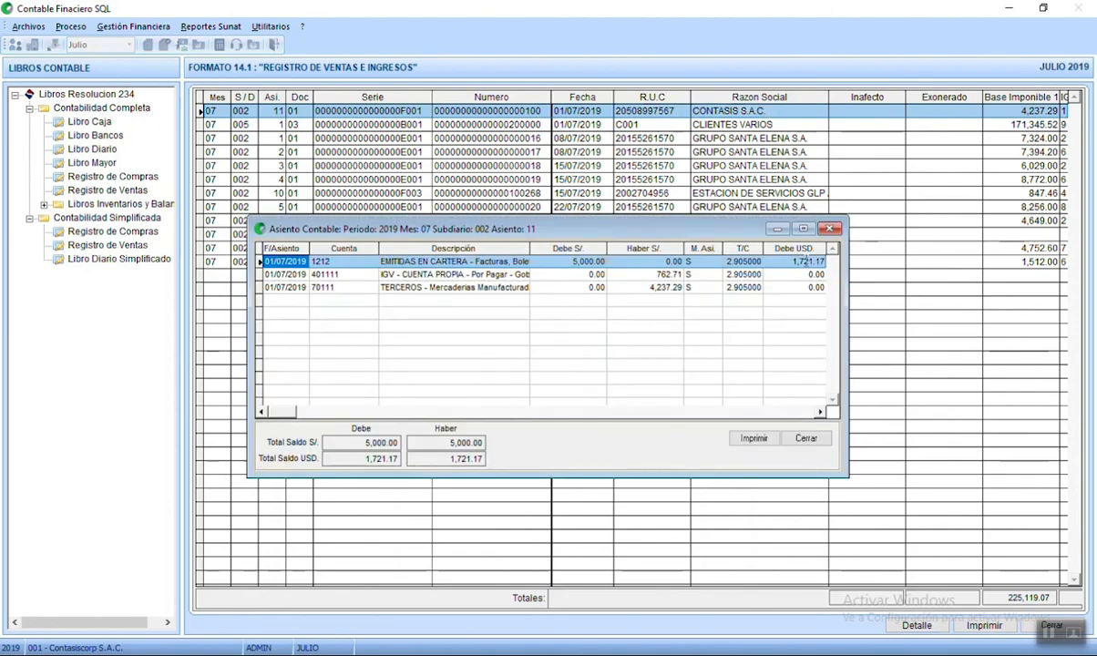
{"action": "left_click", "coordinate": [830, 229]}
{"action": "double_click", "coordinate": [739, 110]}
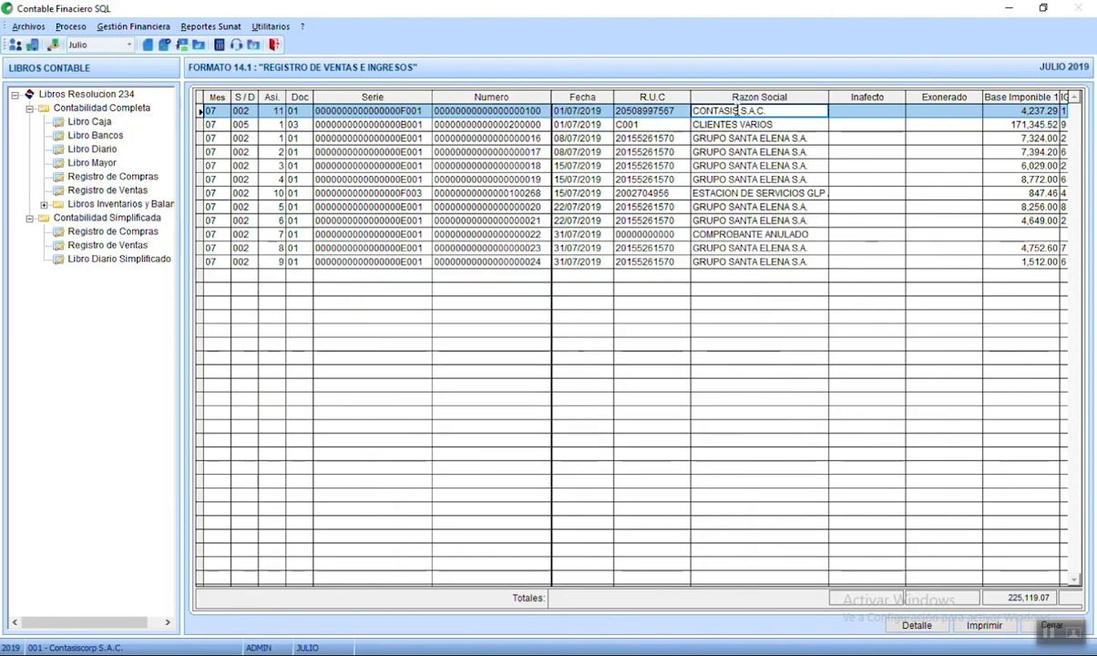
{"action": "left_click", "coordinate": [431, 274]}
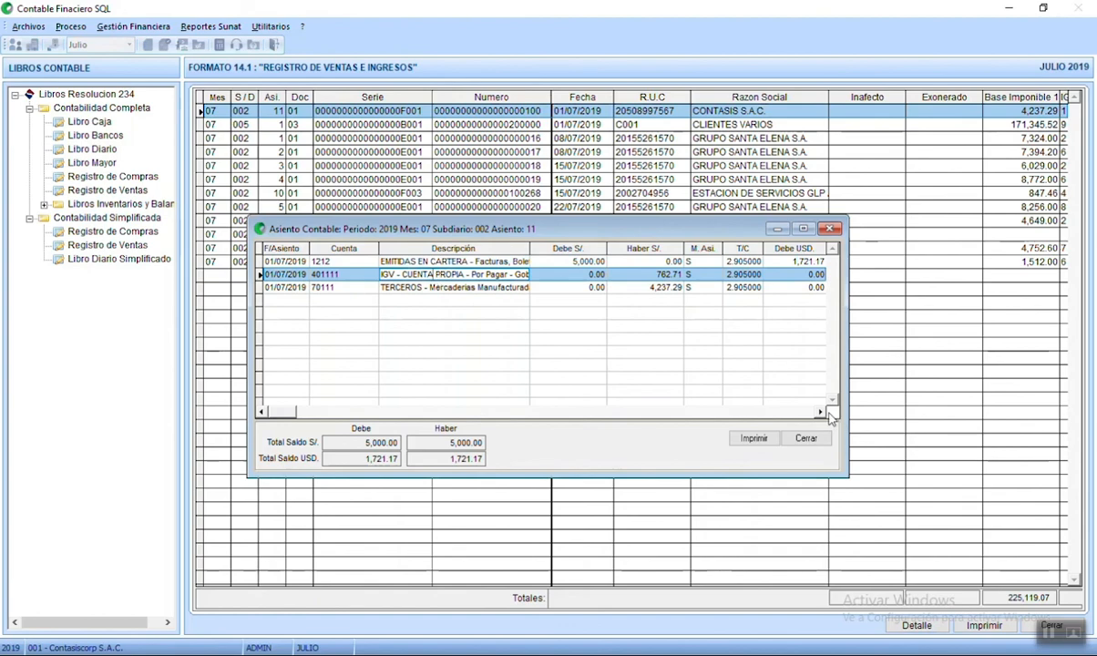
{"action": "left_click", "coordinate": [821, 412]}
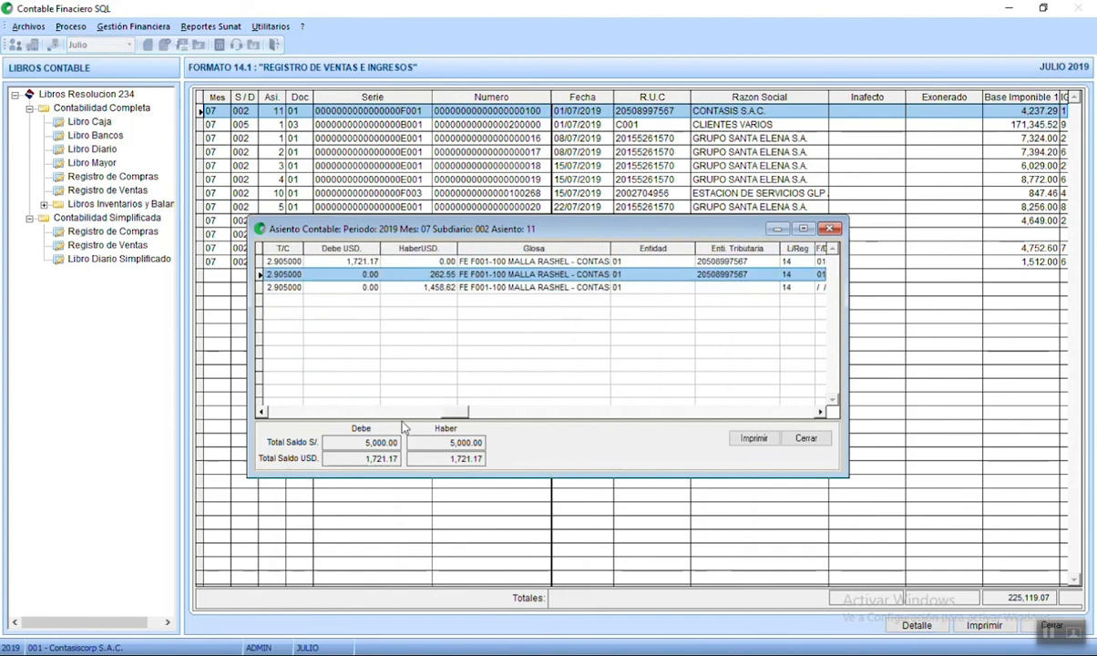
{"action": "left_click", "coordinate": [271, 412]}
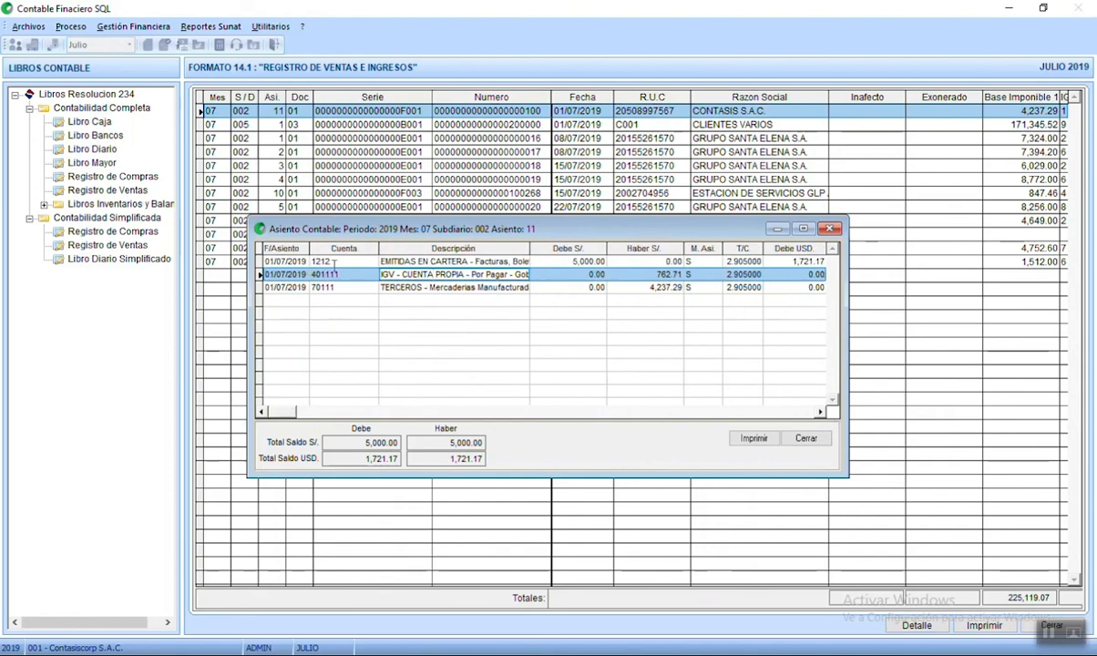
- Close the journal entry, view its Detalle, then close the Registro de Ventas
{"action": "key", "text": "Escape"}
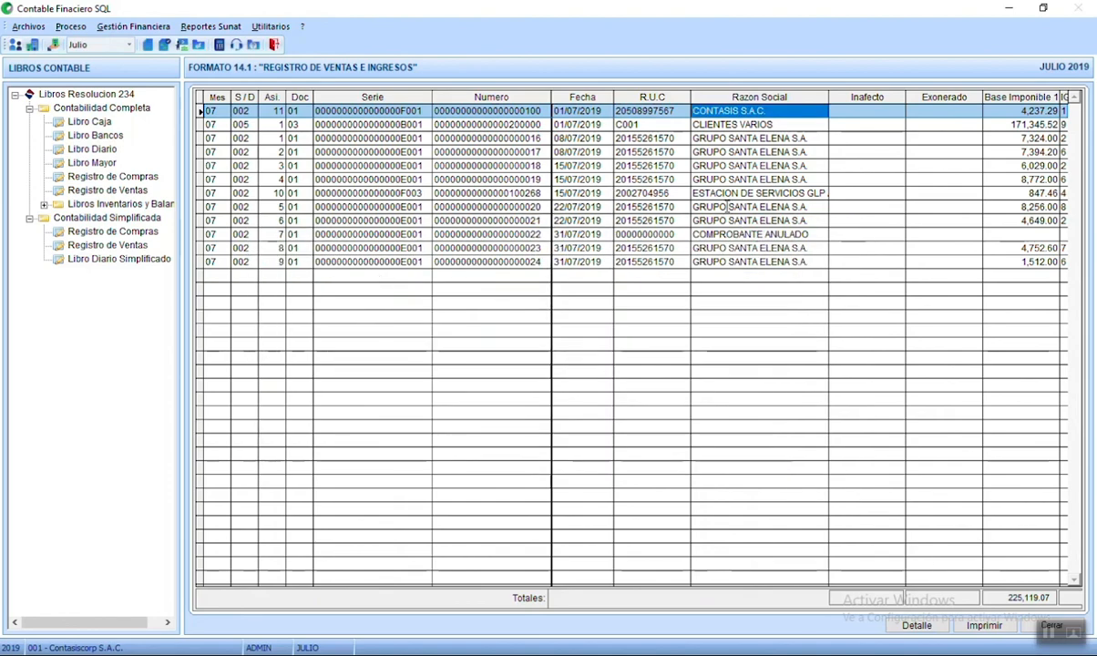
{"action": "left_click", "coordinate": [916, 626]}
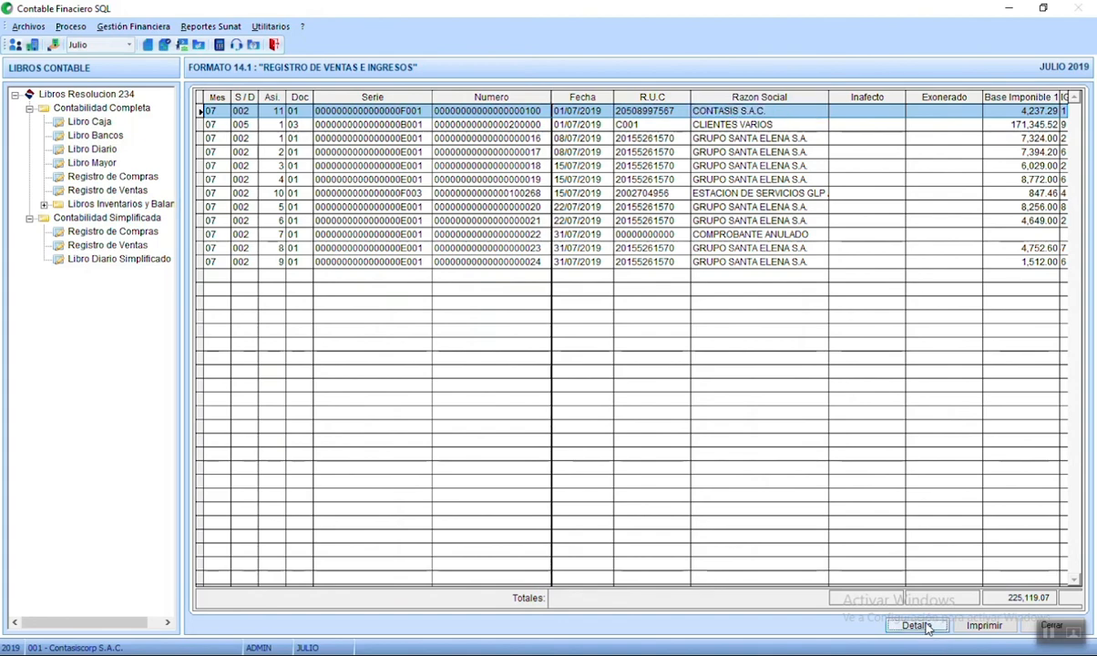
{"action": "key", "text": "Escape"}
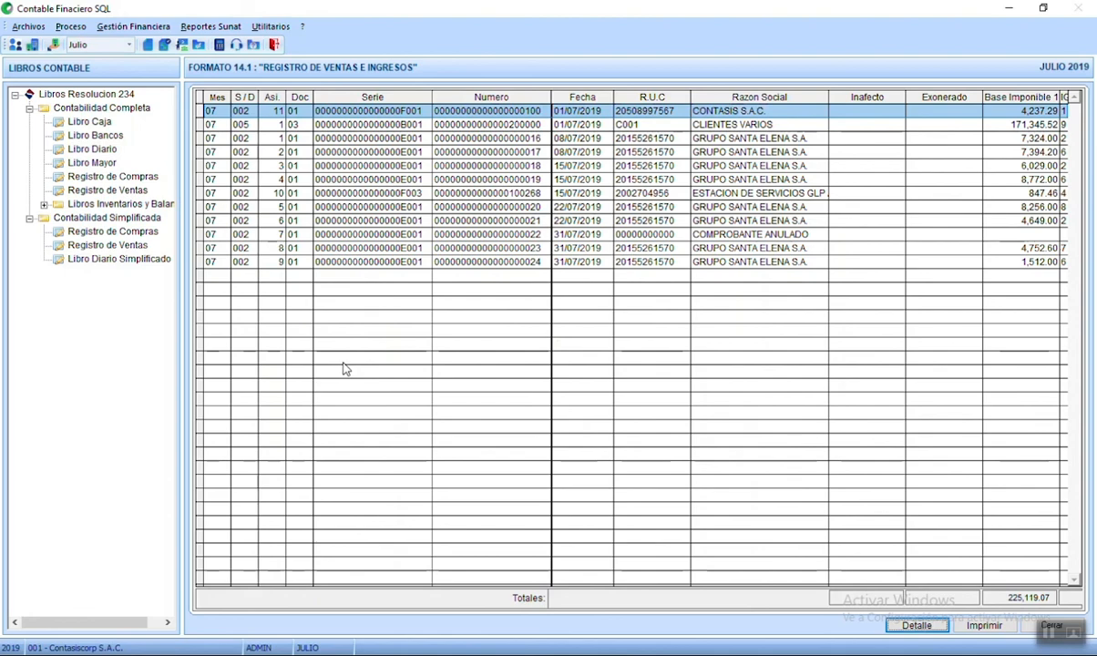
{"action": "key", "text": "Escape"}
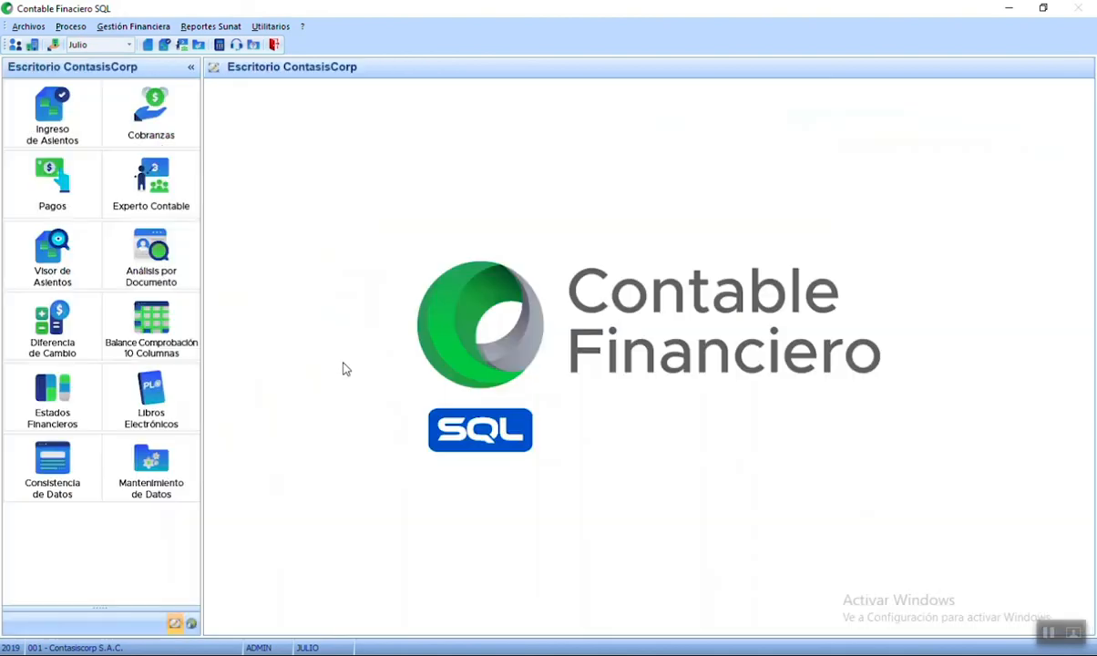